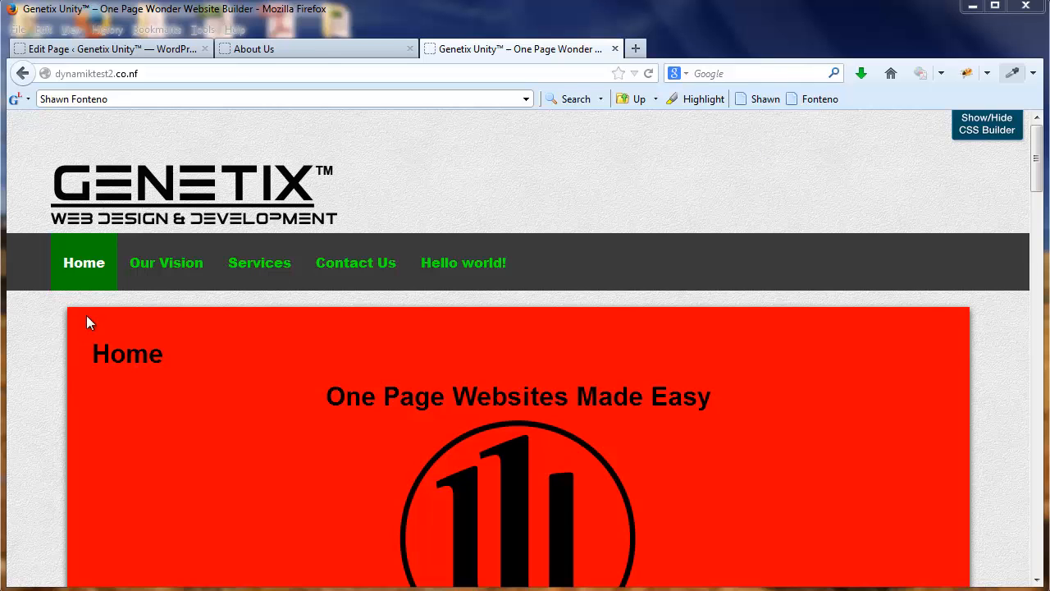
# Step: Visit the Our Vision, Services, Contact Us and Home sections of the live one-page site through its navigation
pyautogui.click(167, 264)
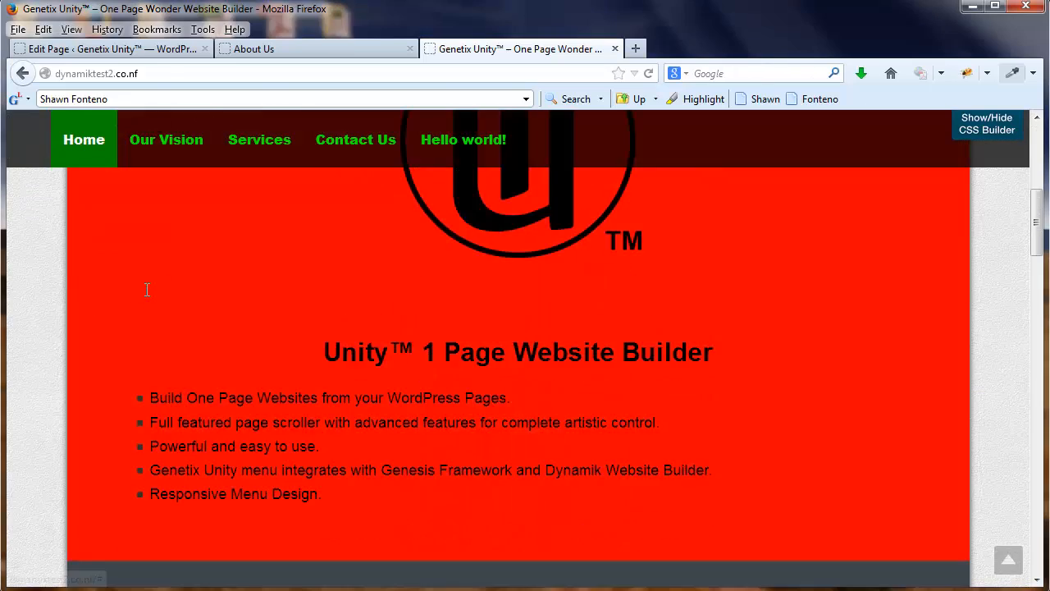
pyautogui.click(250, 147)
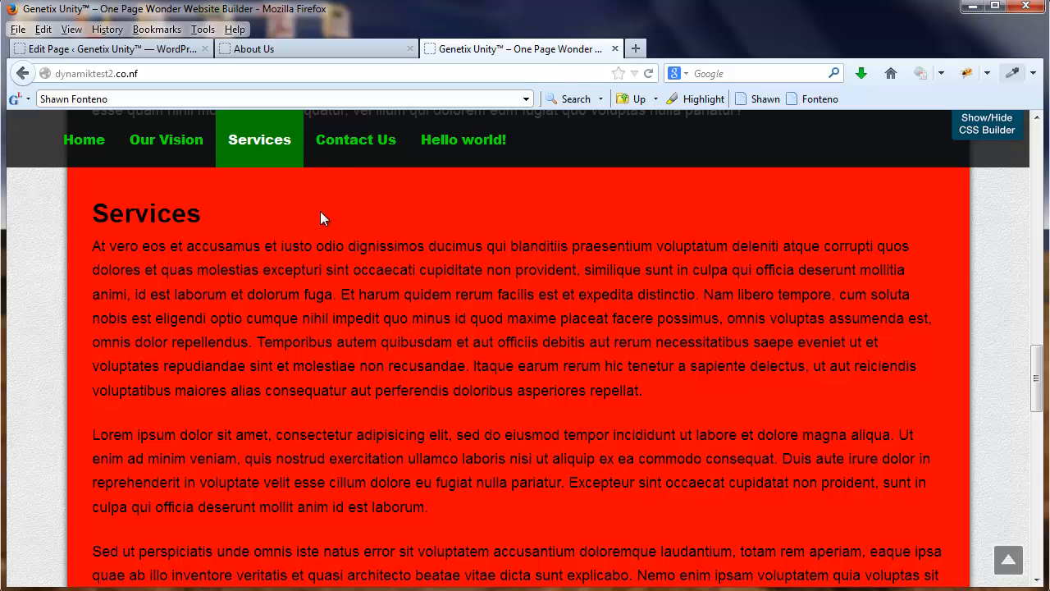
pyautogui.click(356, 141)
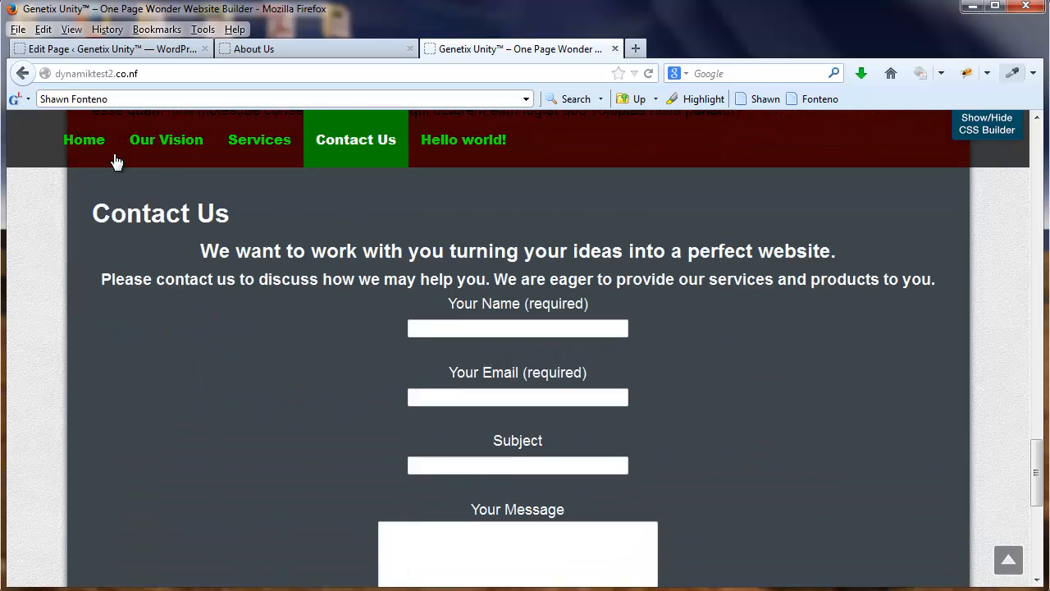
pyautogui.click(82, 141)
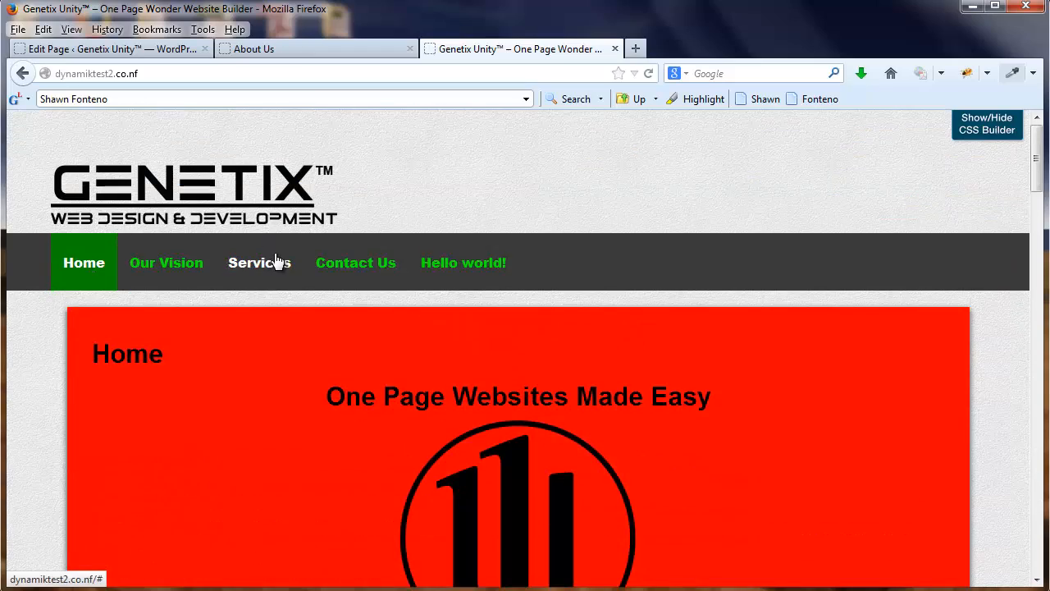
pyautogui.click(275, 256)
pyautogui.click(353, 141)
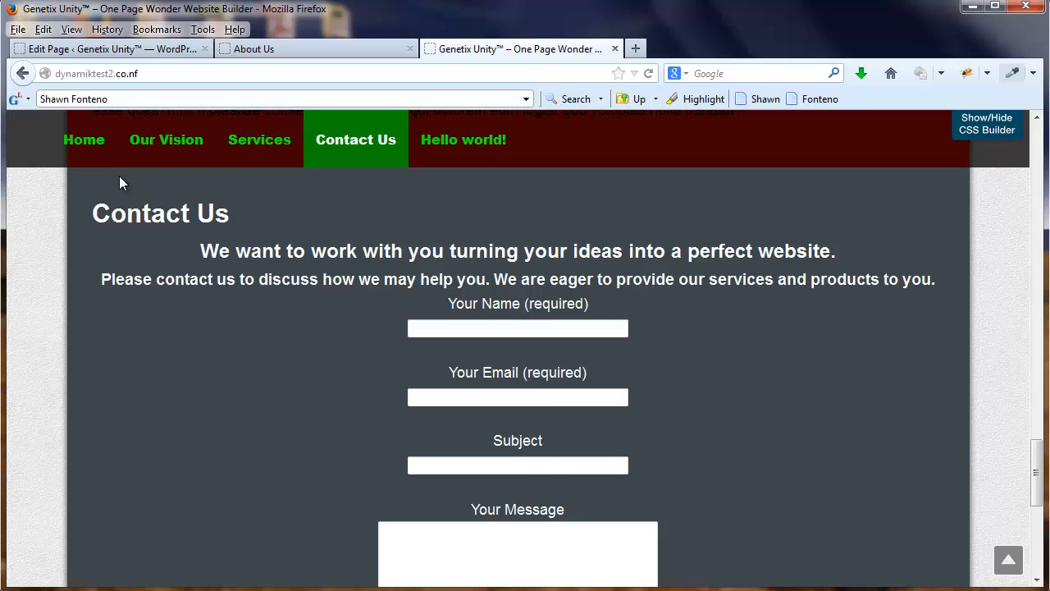
pyautogui.click(79, 146)
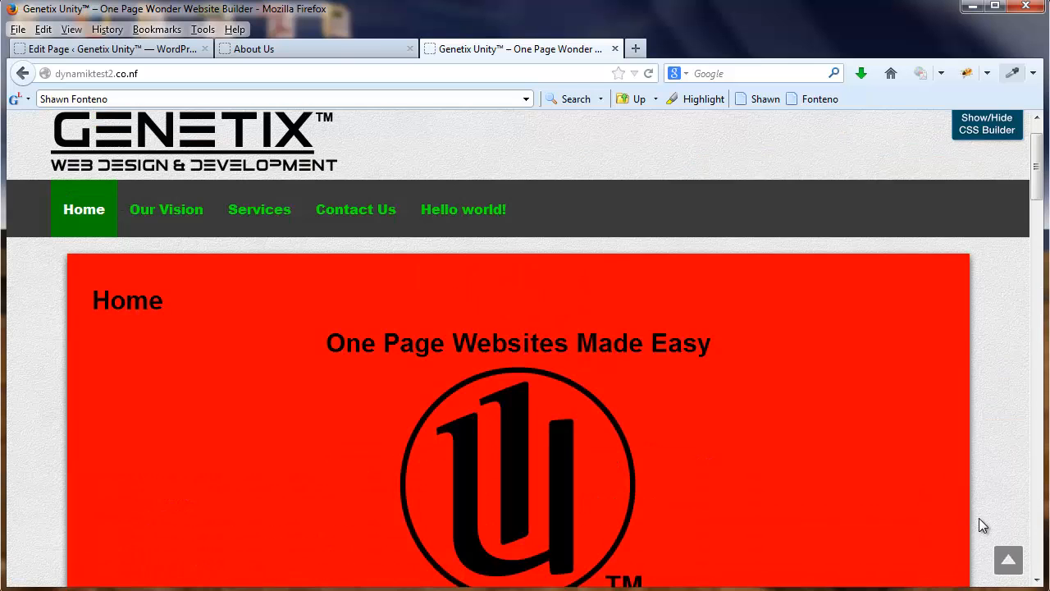
pyautogui.moveTo(1038, 148); pyautogui.dragTo(1038, 123)
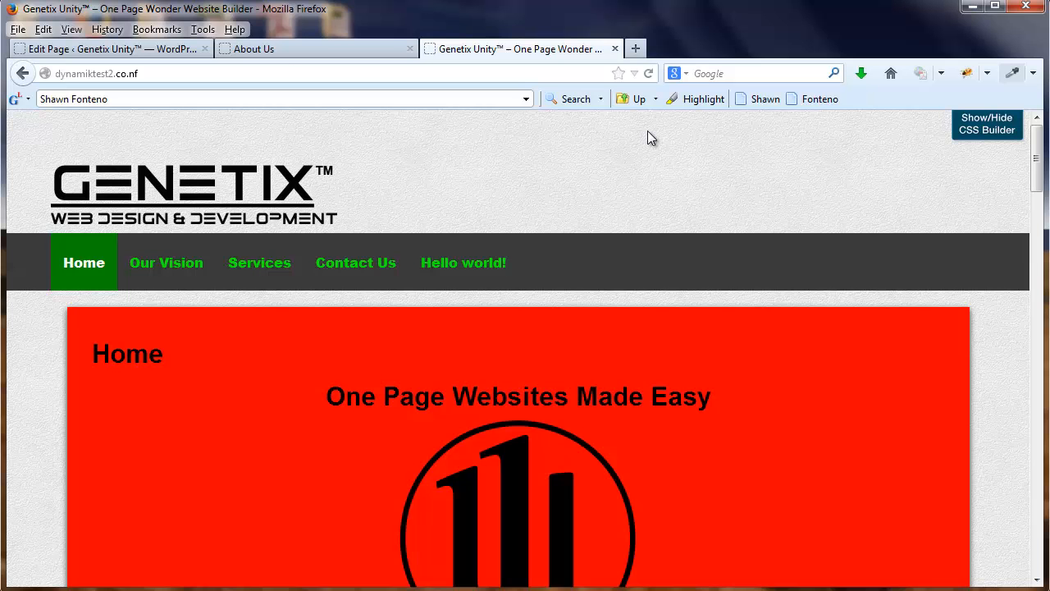
# Step: Review the list of installed plugins in the site's WordPress admin
pyautogui.click(141, 49)
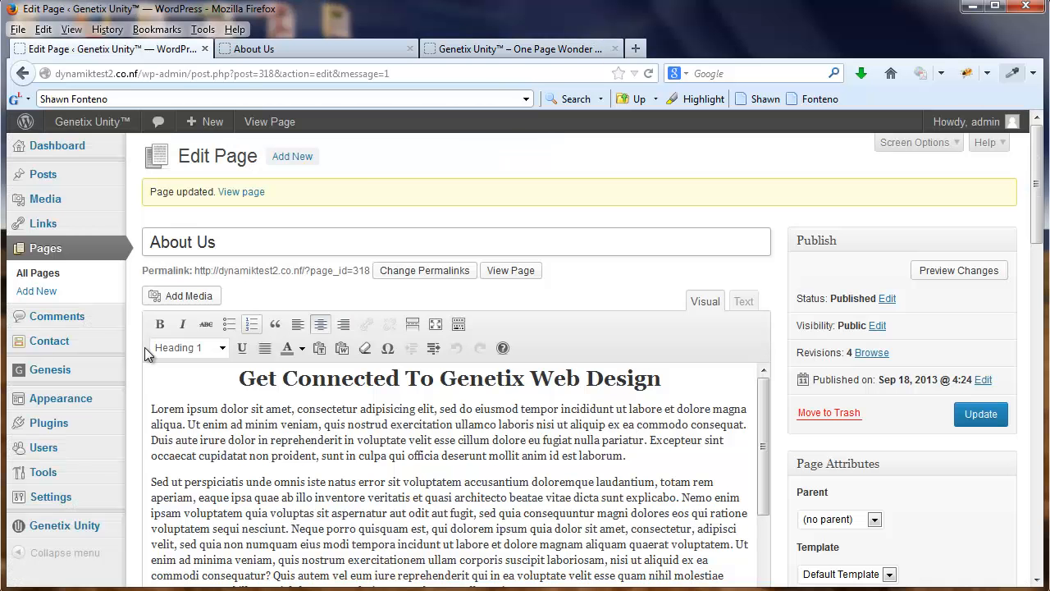
pyautogui.moveTo(72, 399)
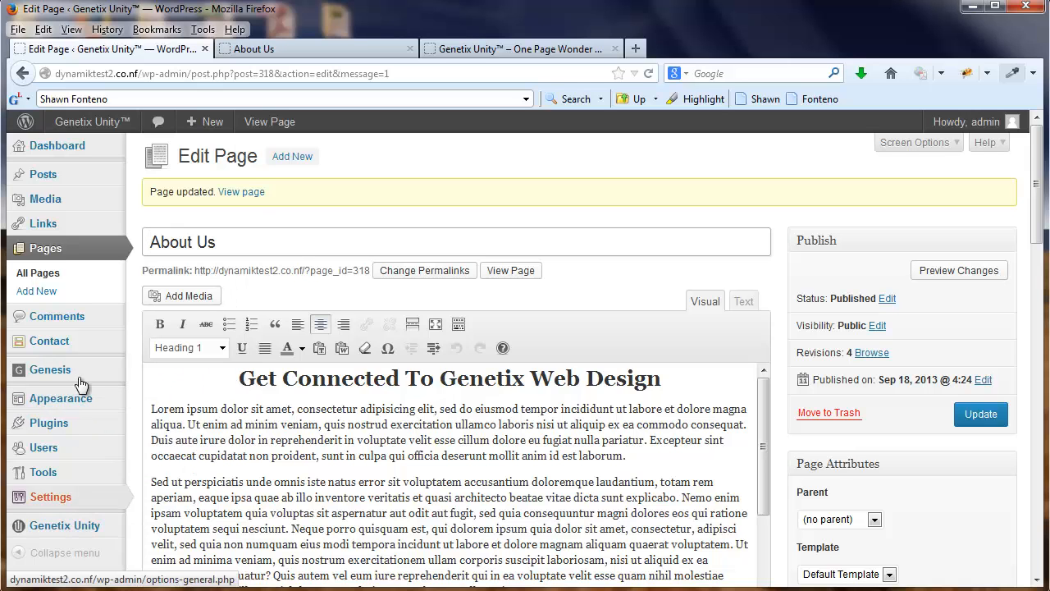
pyautogui.click(113, 428)
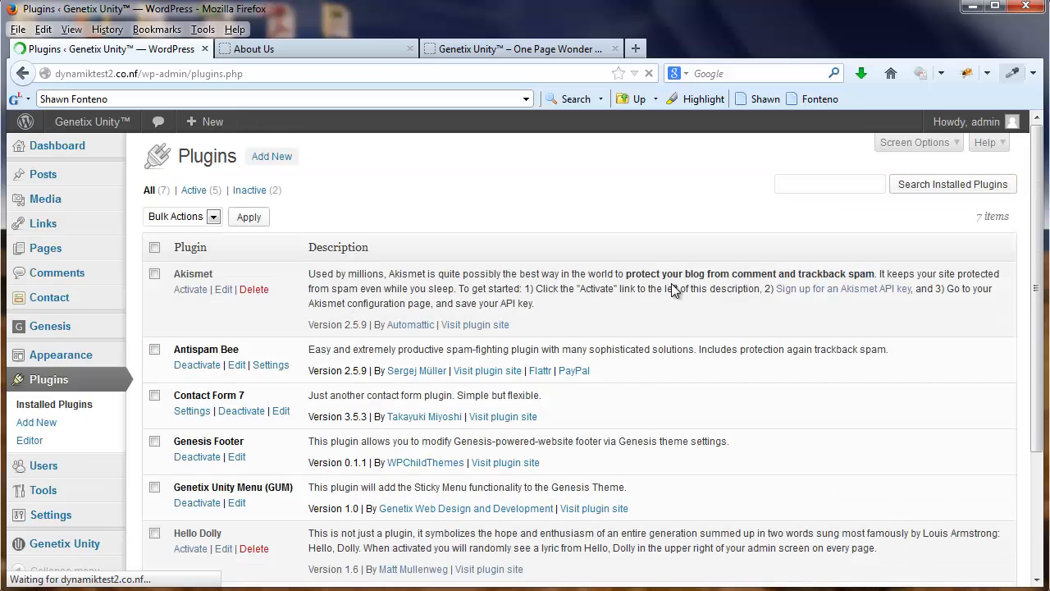
pyautogui.scroll(-2, 720, 368)
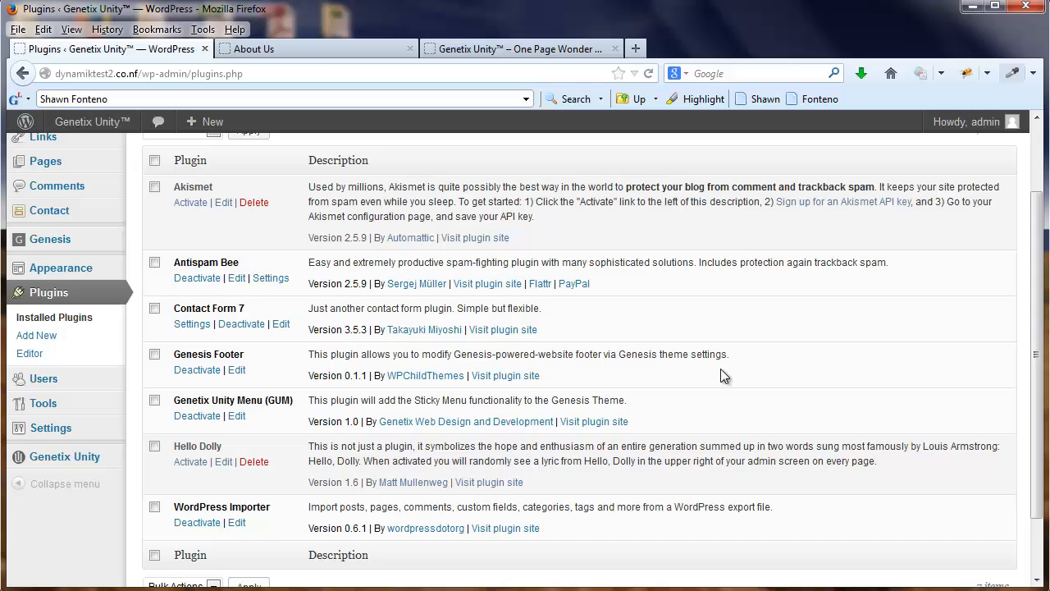
pyautogui.scroll(2, 721, 368)
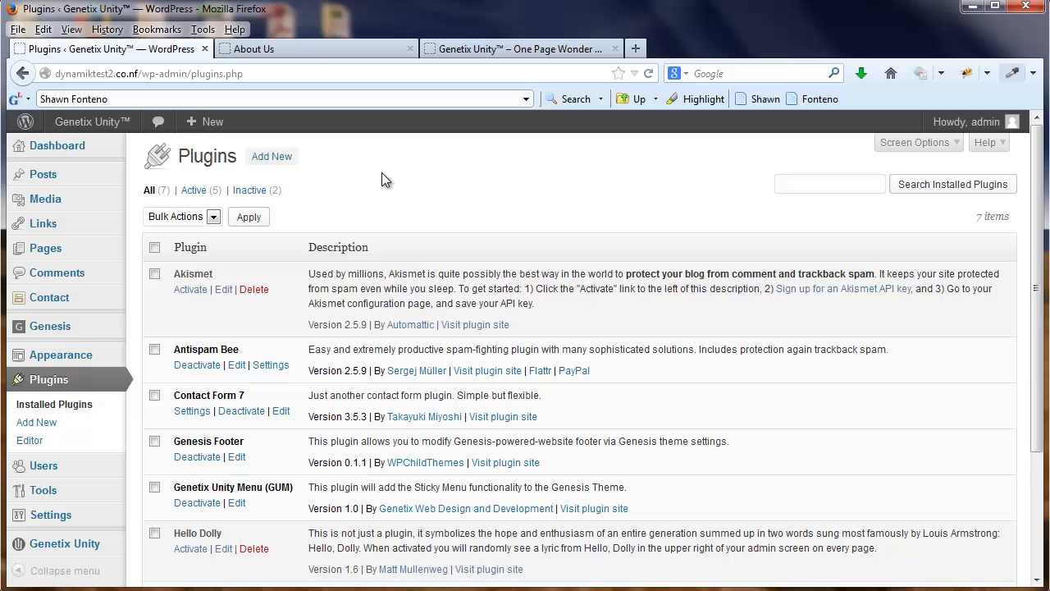
# Step: Find the Home page among the site's pages and open it for editing
pyautogui.click(57, 246)
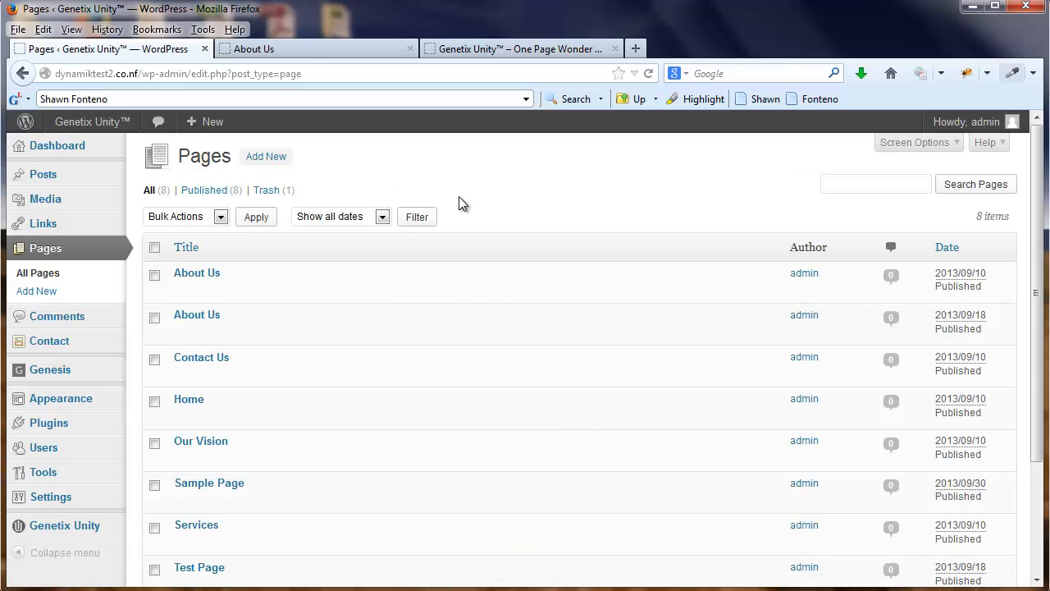
pyautogui.scroll(-3, 458, 199)
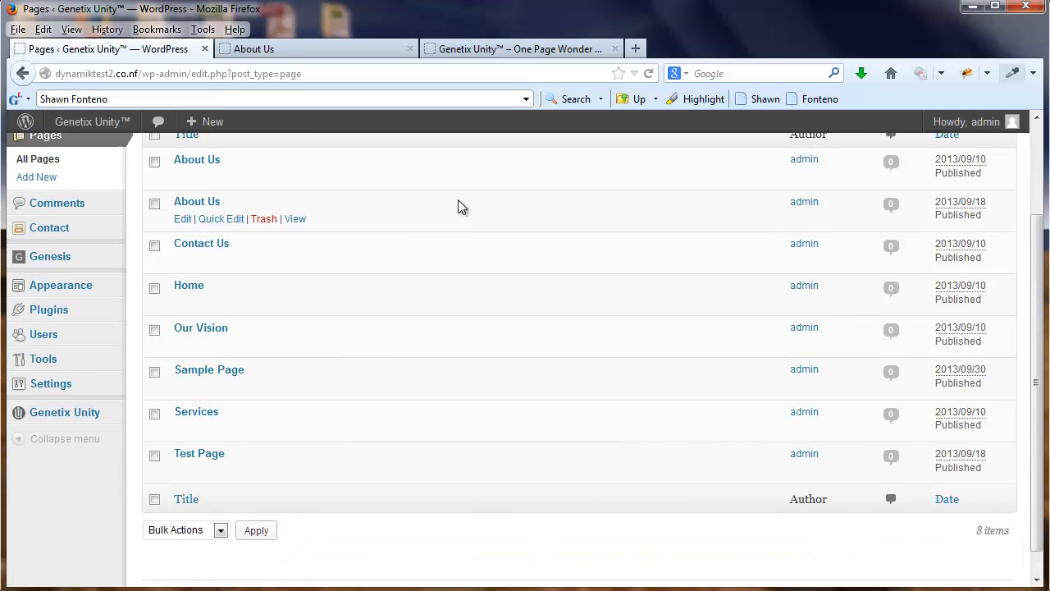
pyautogui.scroll(3, 458, 200)
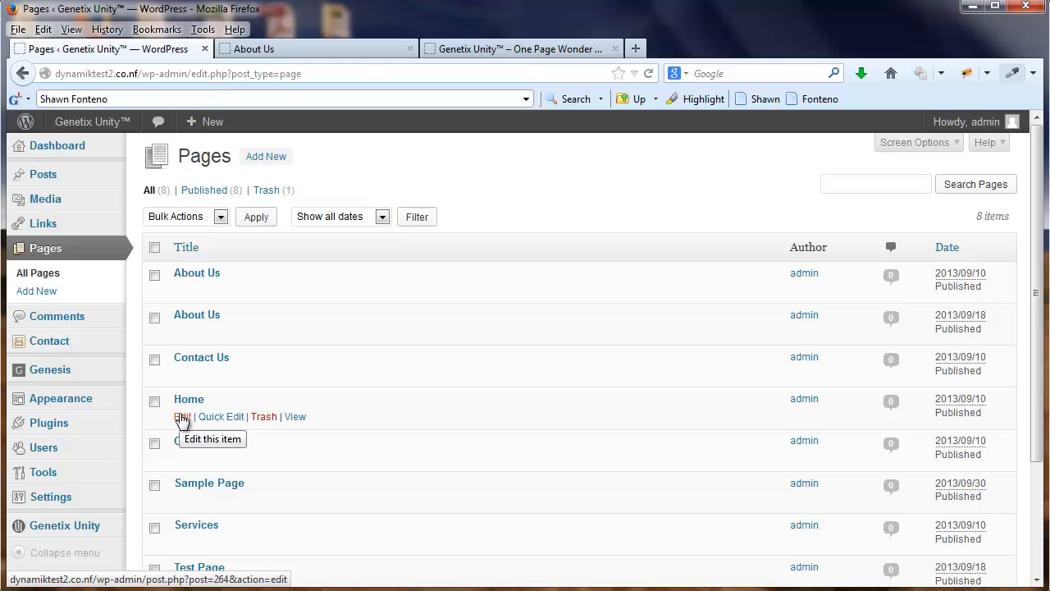
pyautogui.click(181, 419)
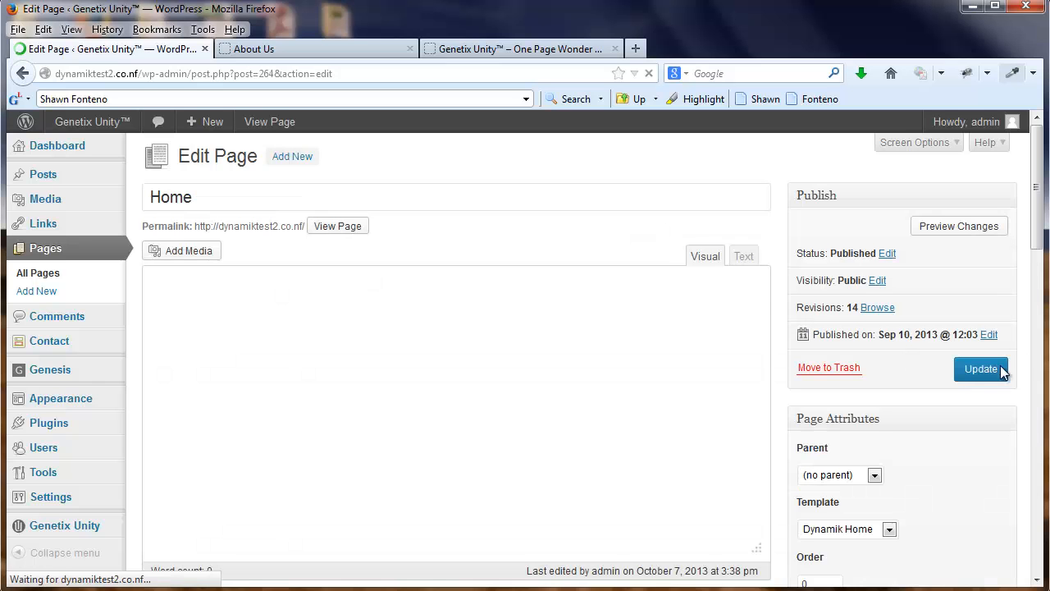
pyautogui.moveTo(1040, 242); pyautogui.dragTo(1034, 198)
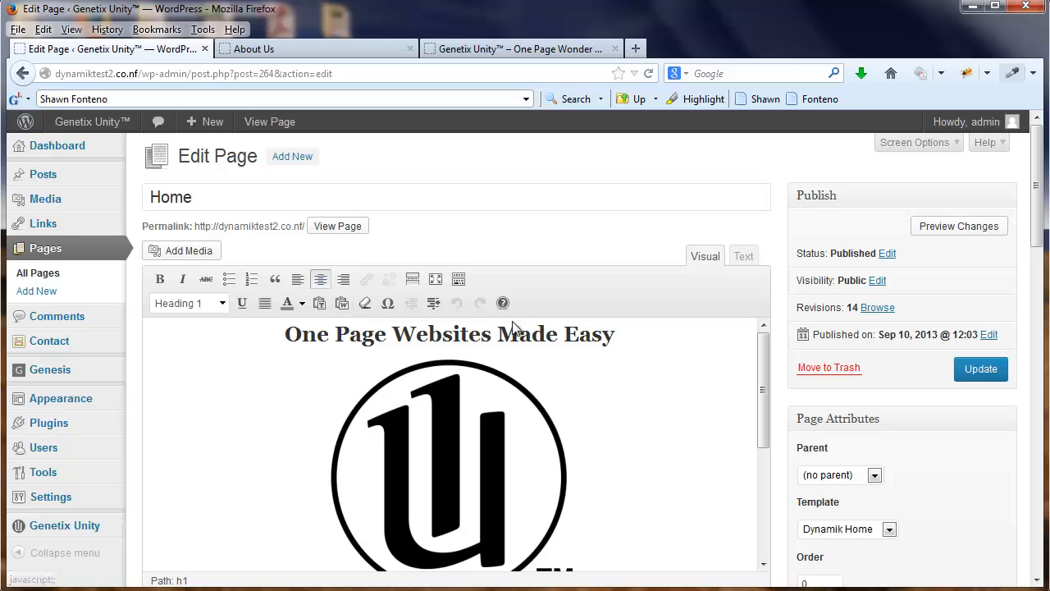
# Step: Set the Home page's template to Dynamik Home in its page attributes
pyautogui.moveTo(1043, 199)
pyautogui.mouseDown()
pyautogui.moveTo(1042, 259)
pyautogui.moveTo(1043, 201)
pyautogui.mouseUp()
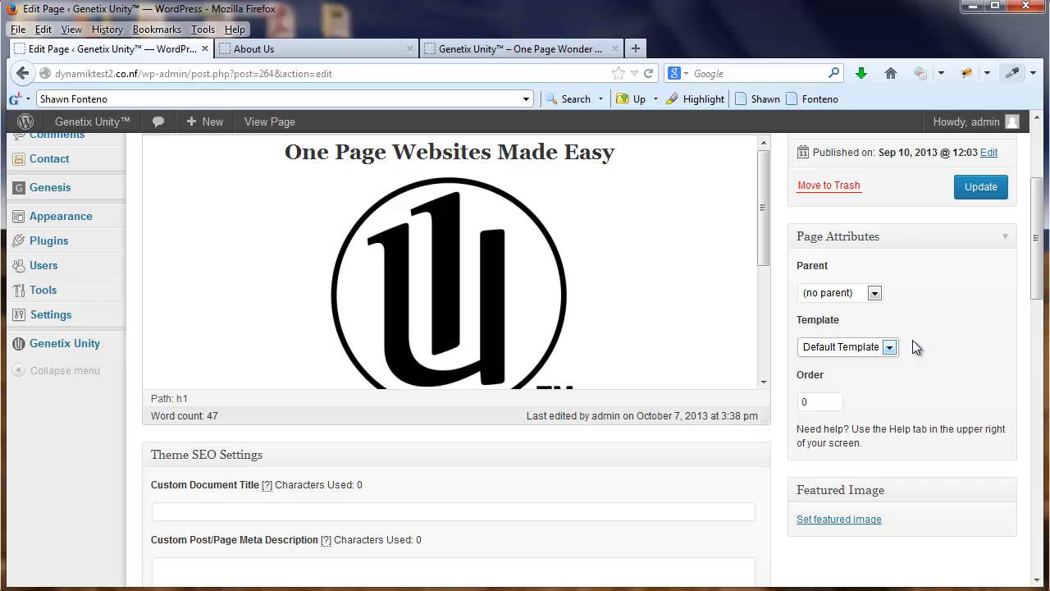
pyautogui.click(893, 348)
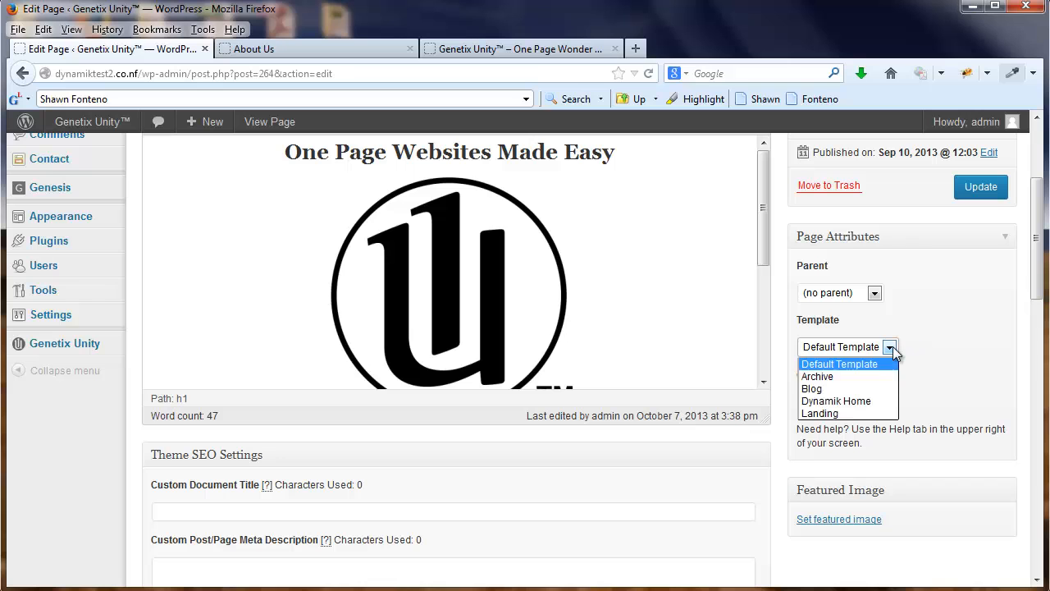
pyautogui.click(856, 400)
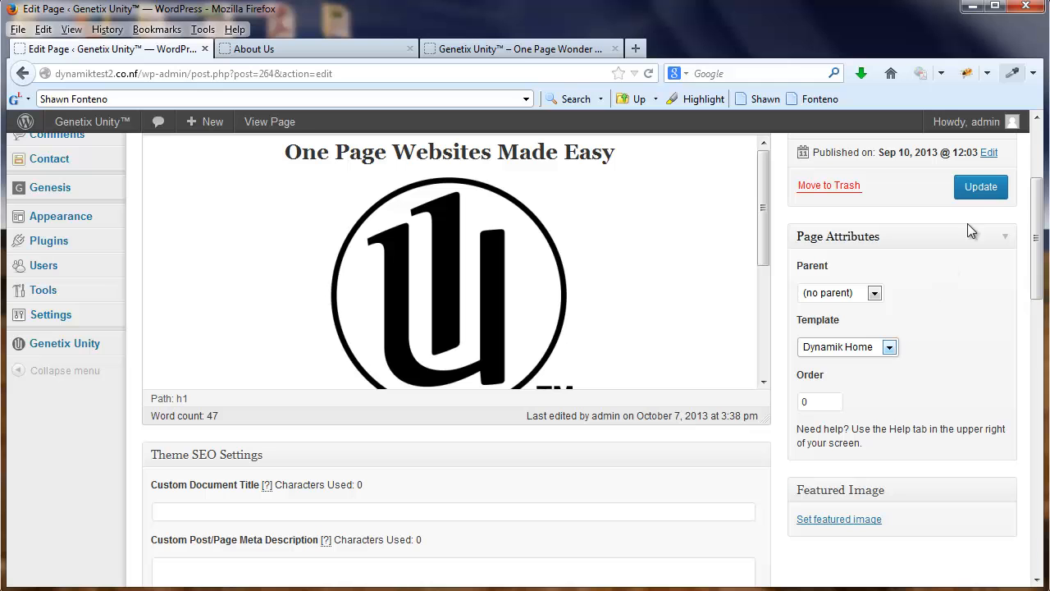
pyautogui.moveTo(1034, 223); pyautogui.dragTo(1037, 182)
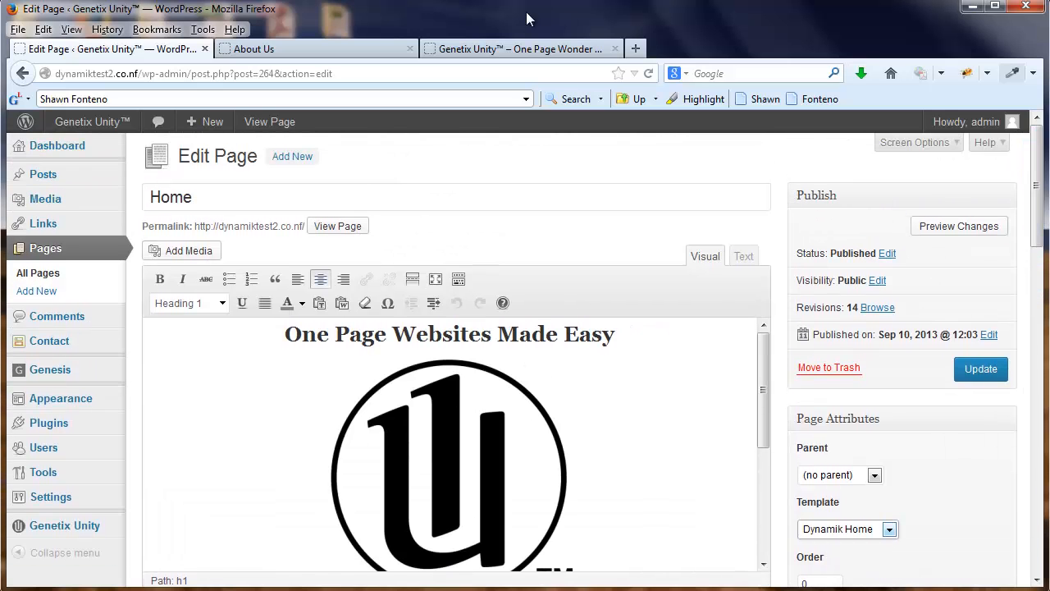
# Step: Compare the Home section on the live site with the Home page's content in the editor
pyautogui.click(489, 49)
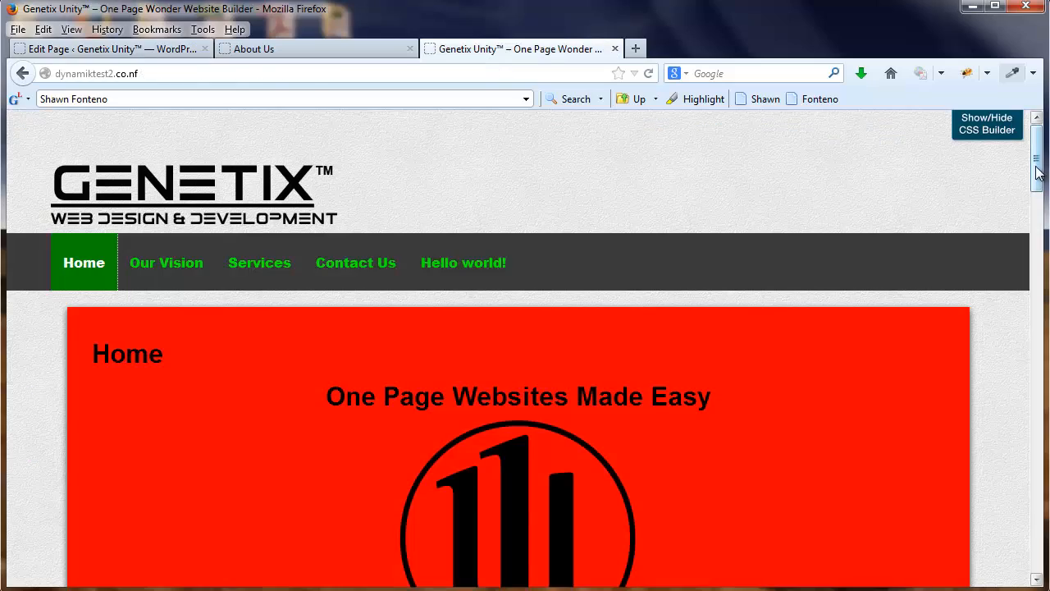
pyautogui.scroll(-2, 1042, 213)
pyautogui.moveTo(1043, 220); pyautogui.dragTo(1008, 66)
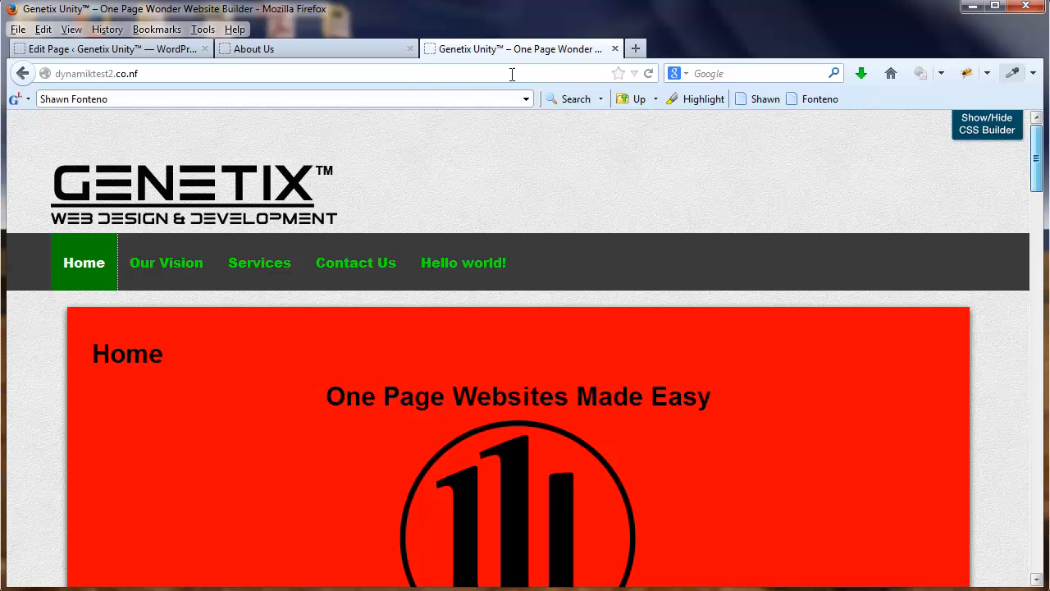
pyautogui.moveTo(1036, 164)
pyautogui.mouseDown()
pyautogui.moveTo(1025, 468)
pyautogui.moveTo(1025, 154)
pyautogui.mouseUp()
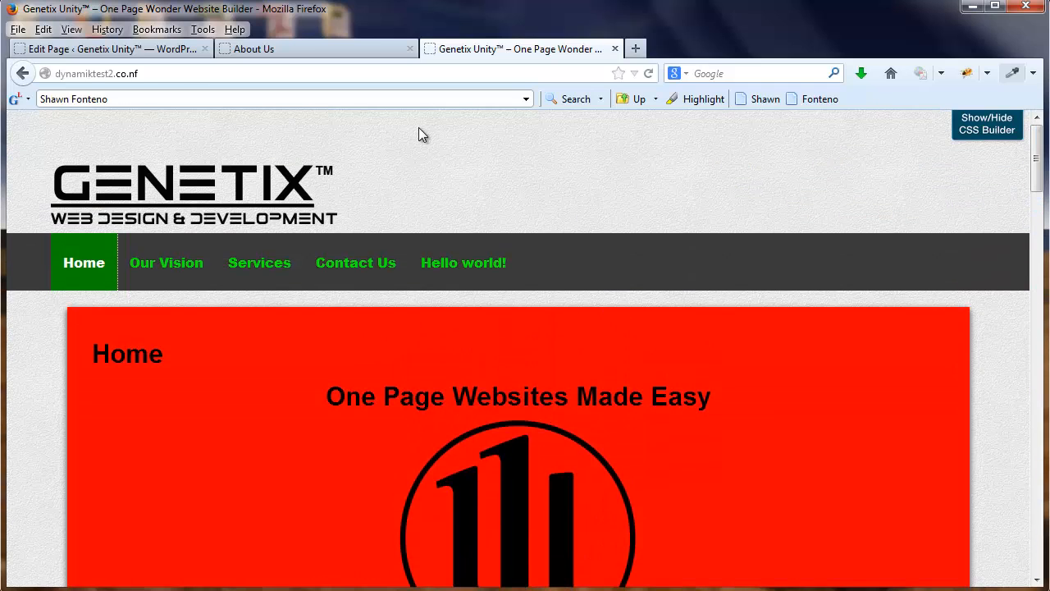
pyautogui.click(100, 51)
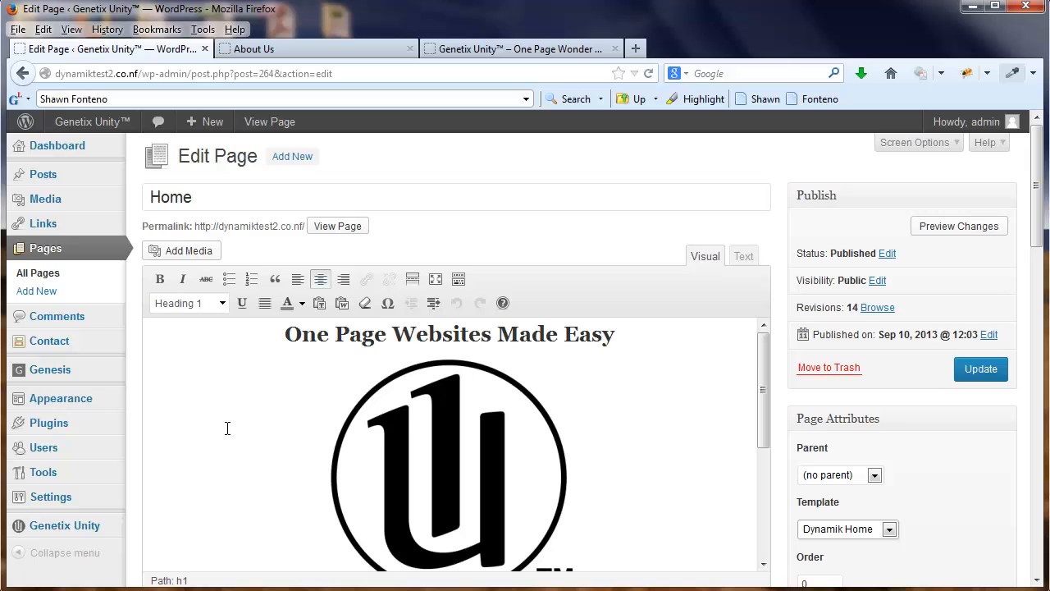
pyautogui.scroll(-3, 230, 408)
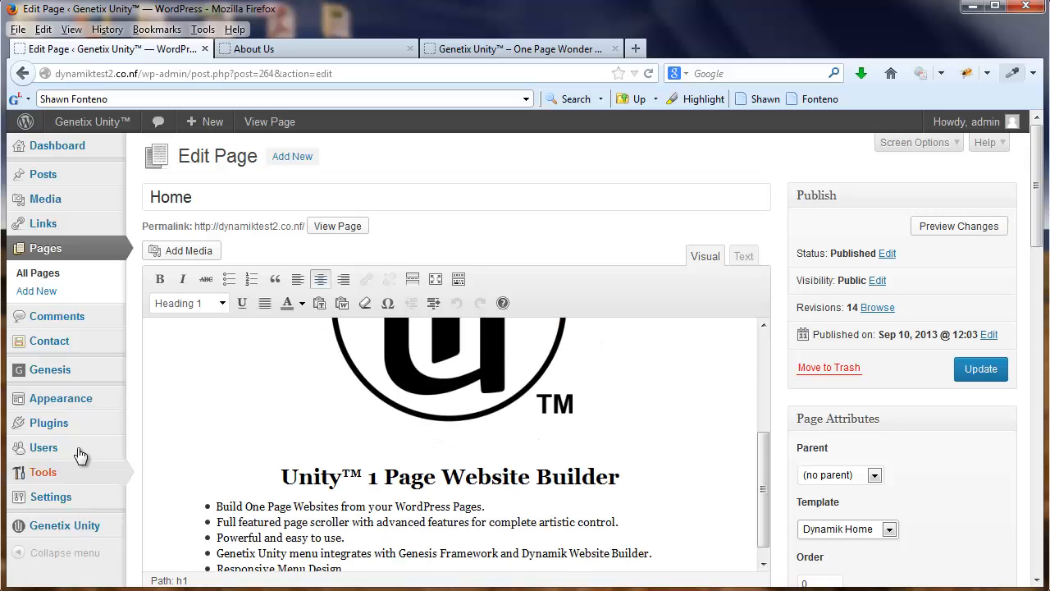
# Step: Open the site's menu settings and examine main-menu's structure, auto-add option and theme locations
pyautogui.moveTo(82, 399)
pyautogui.click(154, 454)
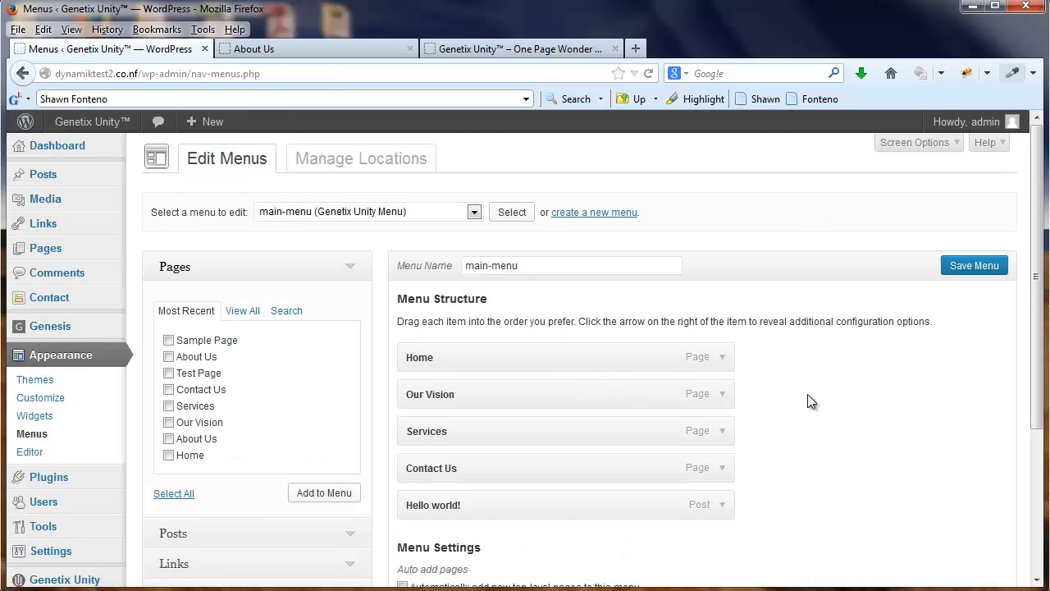
pyautogui.scroll(-4, 810, 402)
pyautogui.scroll(1, 810, 404)
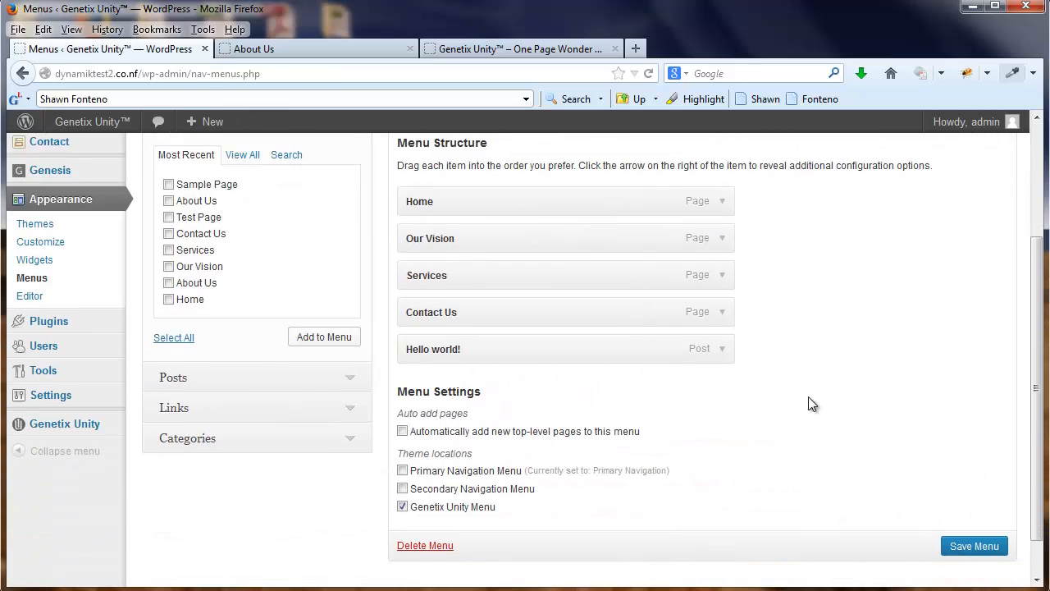
pyautogui.scroll(-2, 811, 403)
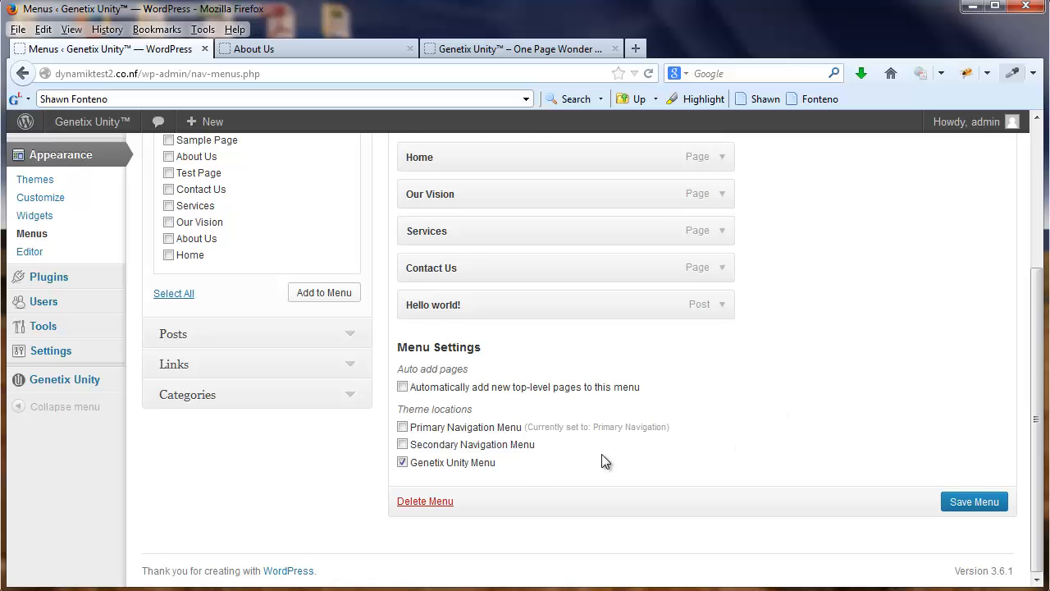
pyautogui.scroll(4, 698, 432)
pyautogui.scroll(-4, 701, 430)
pyautogui.scroll(2, 174, 233)
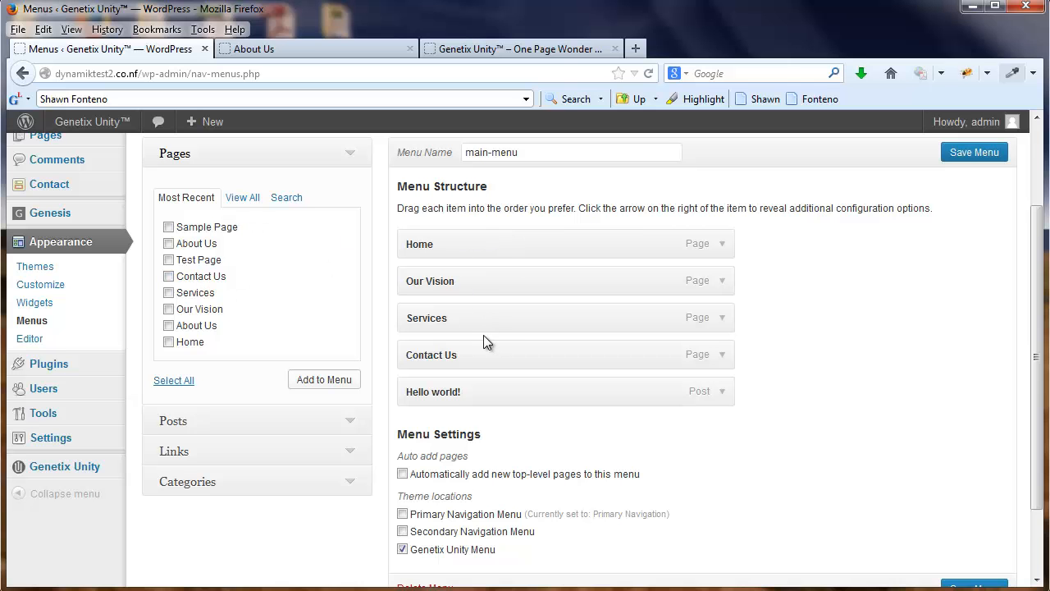
# Step: Examine how the page sections are ordered on the live site compared with its navigation menu
pyautogui.click(520, 50)
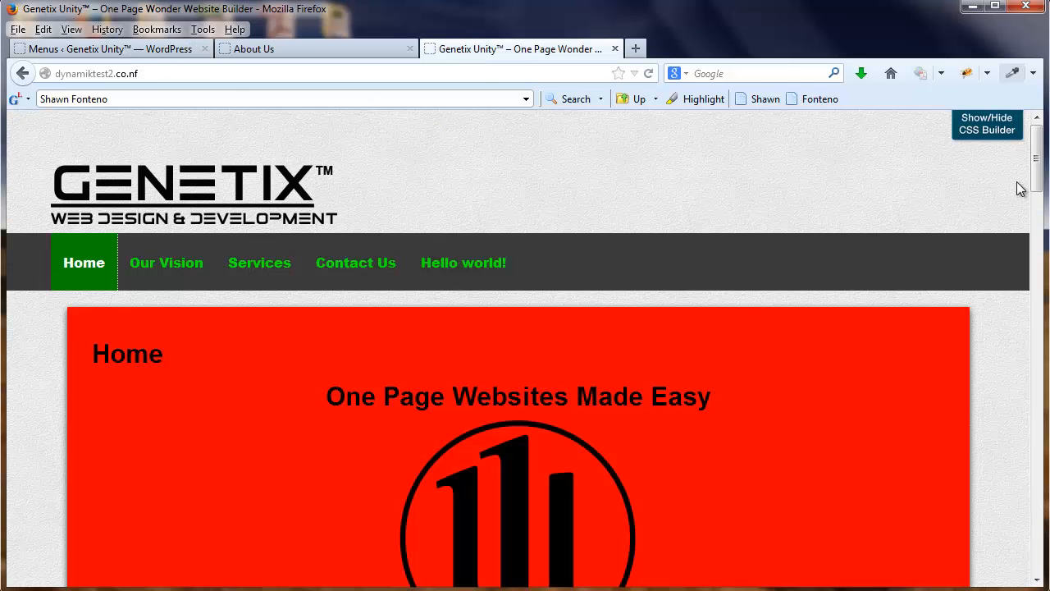
pyautogui.scroll(-10, 1027, 304)
pyautogui.moveTo(1033, 426); pyautogui.dragTo(820, 390)
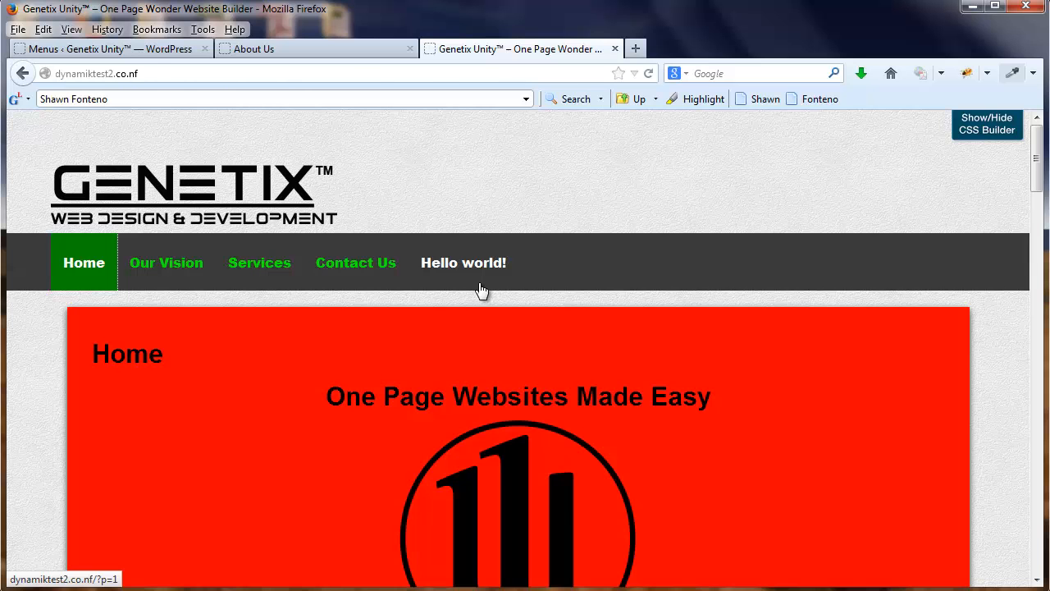
# Step: Move the Our Vision item below Services in main-menu and save the menu
pyautogui.click(152, 50)
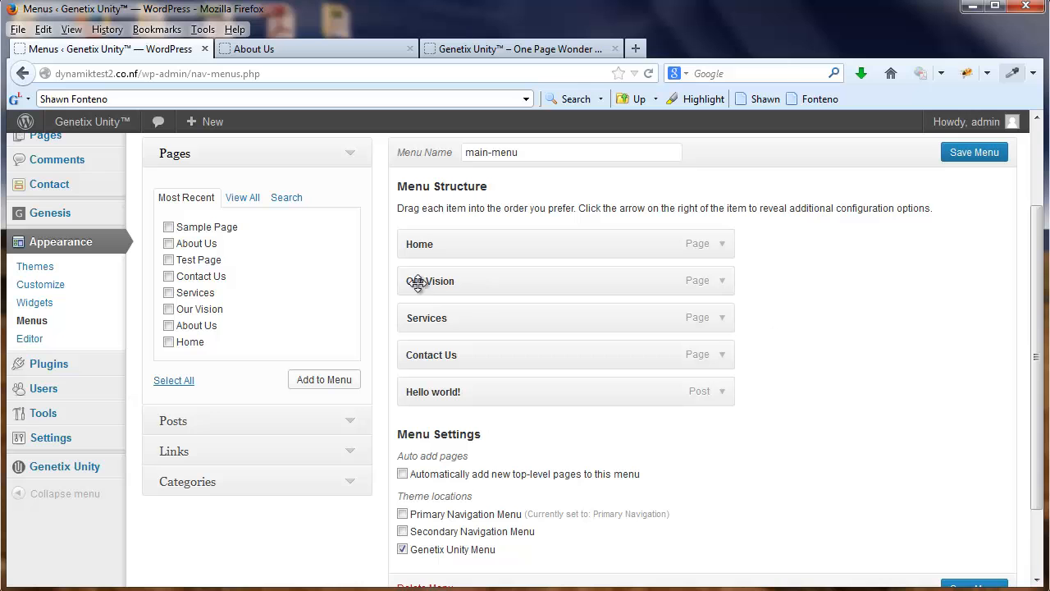
pyautogui.moveTo(495, 279); pyautogui.dragTo(499, 324)
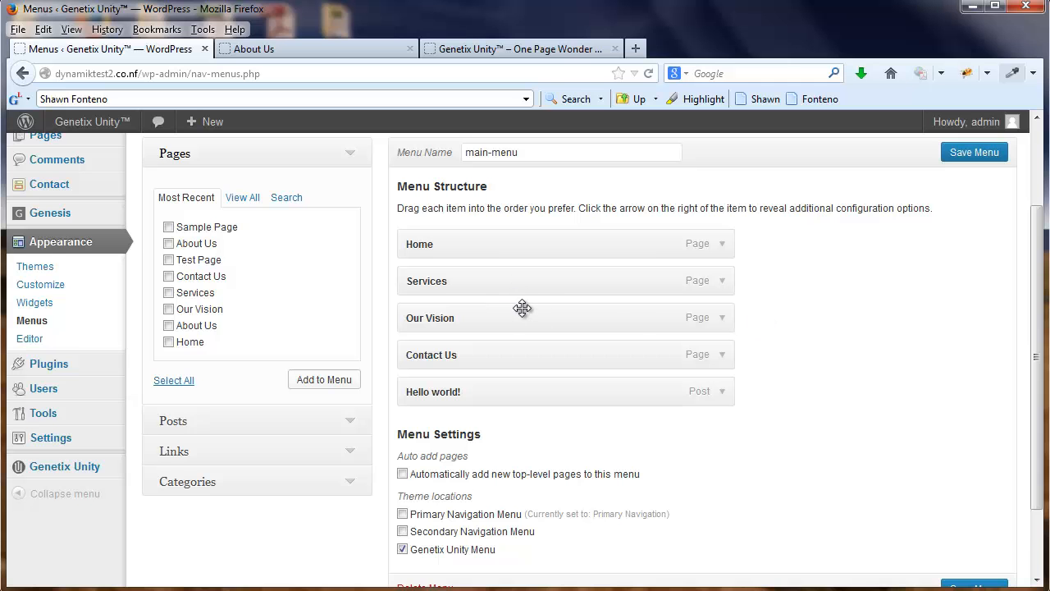
pyautogui.scroll(-2, 1038, 402)
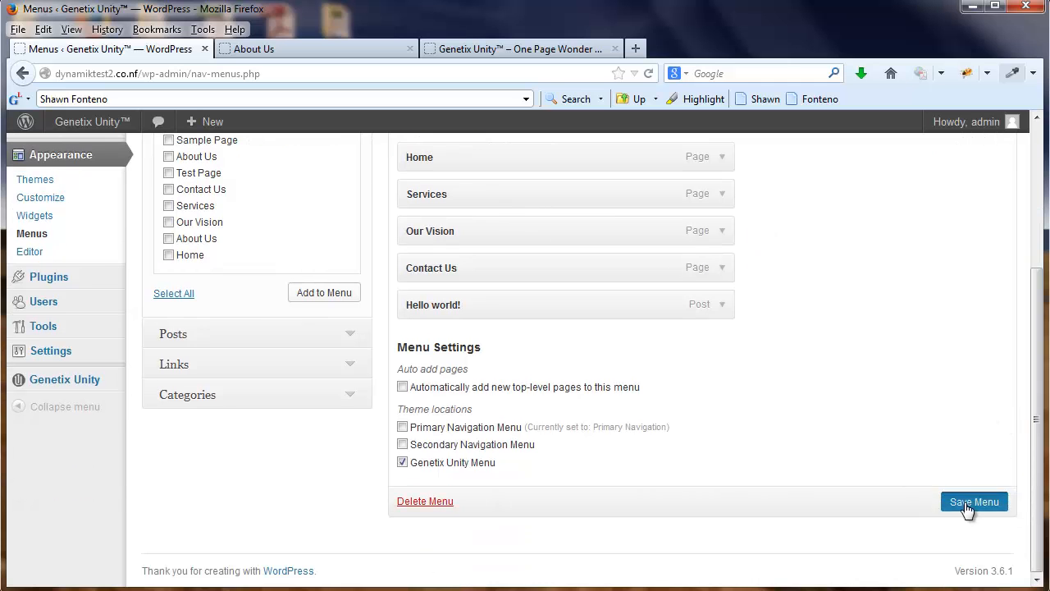
pyautogui.click(968, 503)
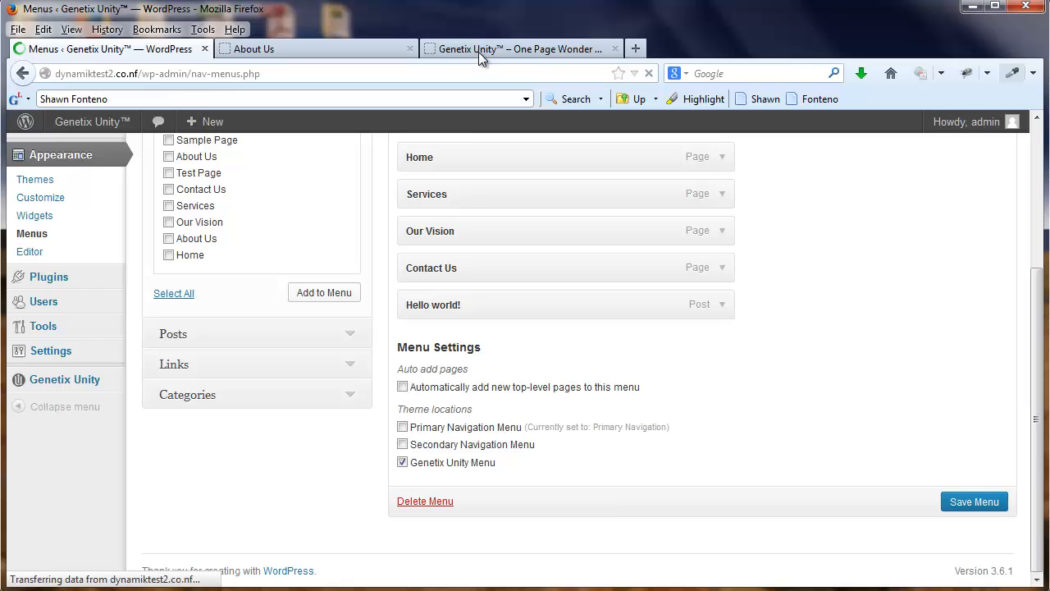
# Step: Reload the live site and check the order of its navigation items and page sections
pyautogui.click(478, 51)
pyautogui.click(649, 73)
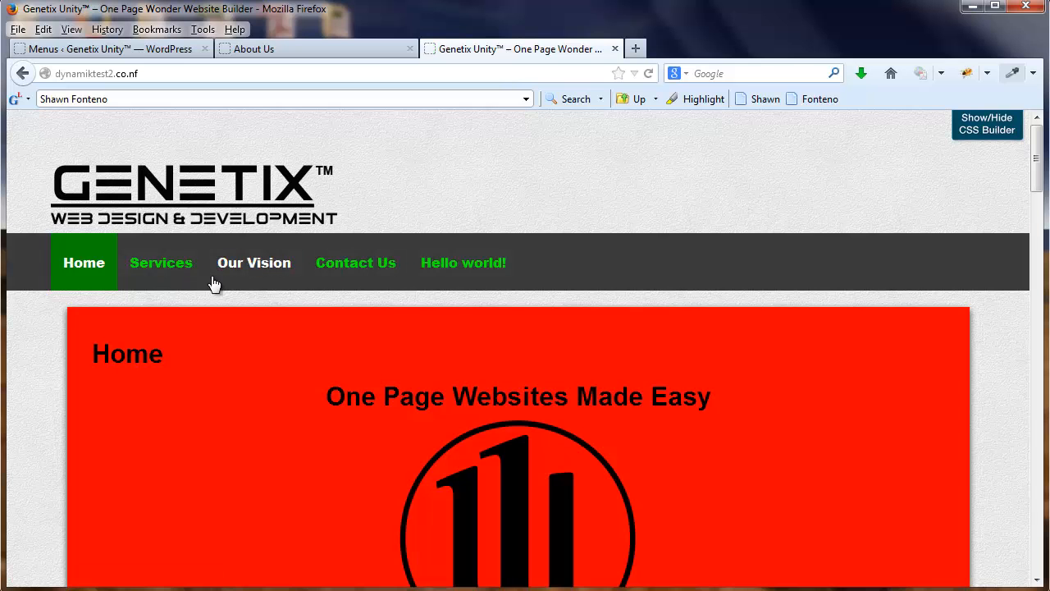
pyautogui.scroll(-10, 1040, 180)
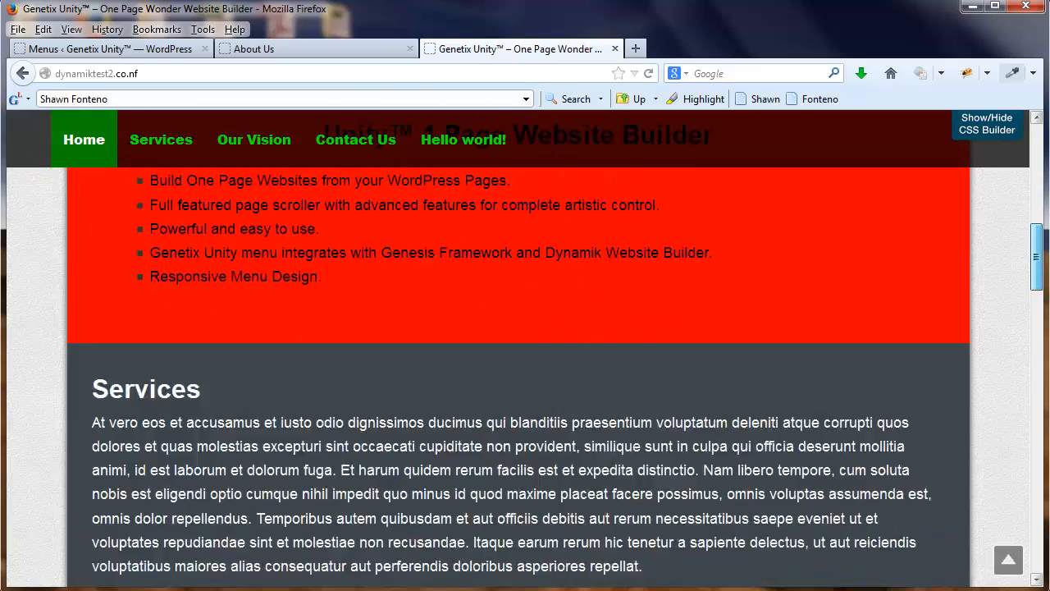
pyautogui.scroll(-10, 525, 352)
pyautogui.moveTo(1037, 365); pyautogui.dragTo(1037, 164)
# Step: Move the Our Vision item back above Services in main-menu's structure
pyautogui.click(151, 51)
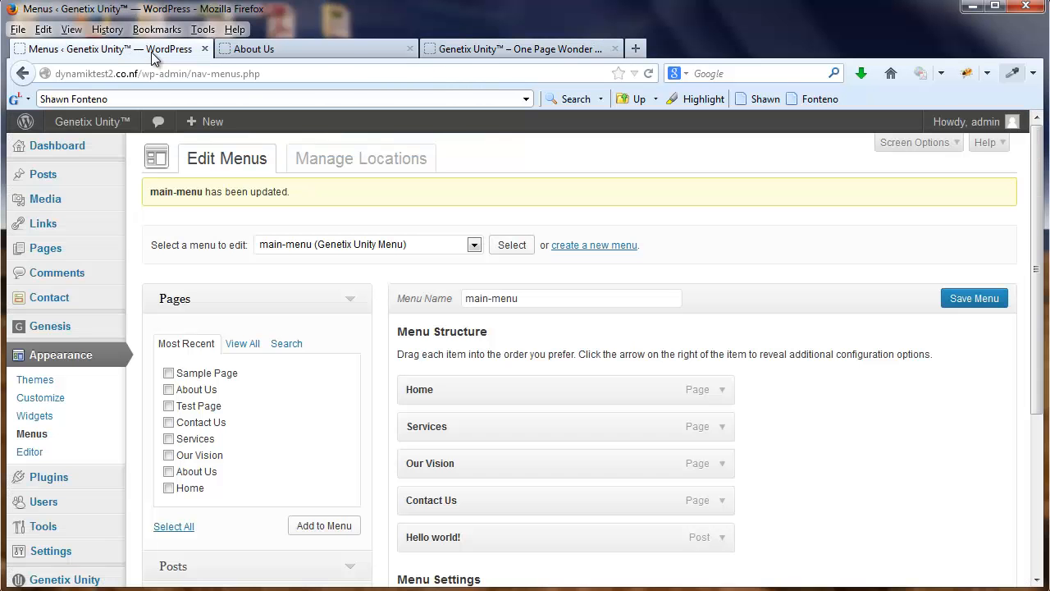
pyautogui.scroll(-2, 849, 414)
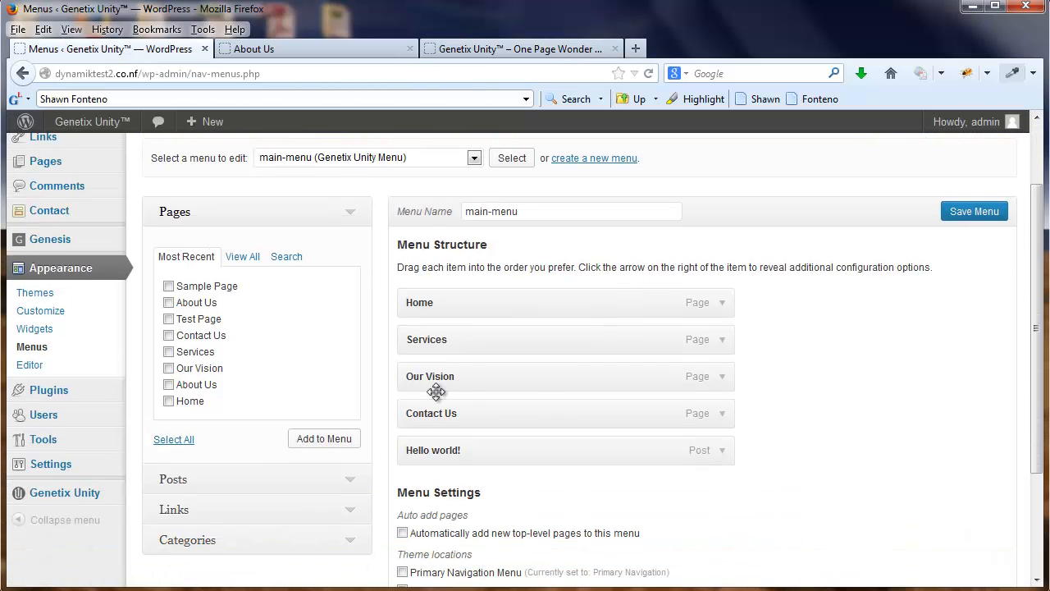
pyautogui.moveTo(489, 377)
pyautogui.mouseDown()
pyautogui.moveTo(492, 398)
pyautogui.moveTo(508, 383)
pyautogui.mouseUp()
# Step: Add the About Us page to main-menu directly below Home and save the menu
pyautogui.click(168, 302)
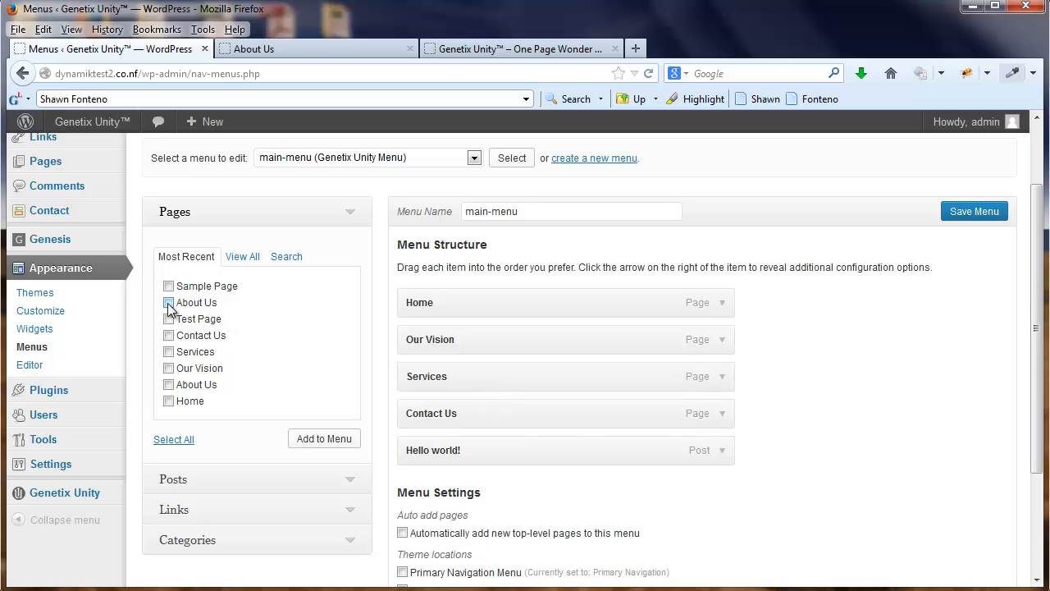
pyautogui.click(324, 440)
pyautogui.moveTo(567, 488); pyautogui.dragTo(558, 343)
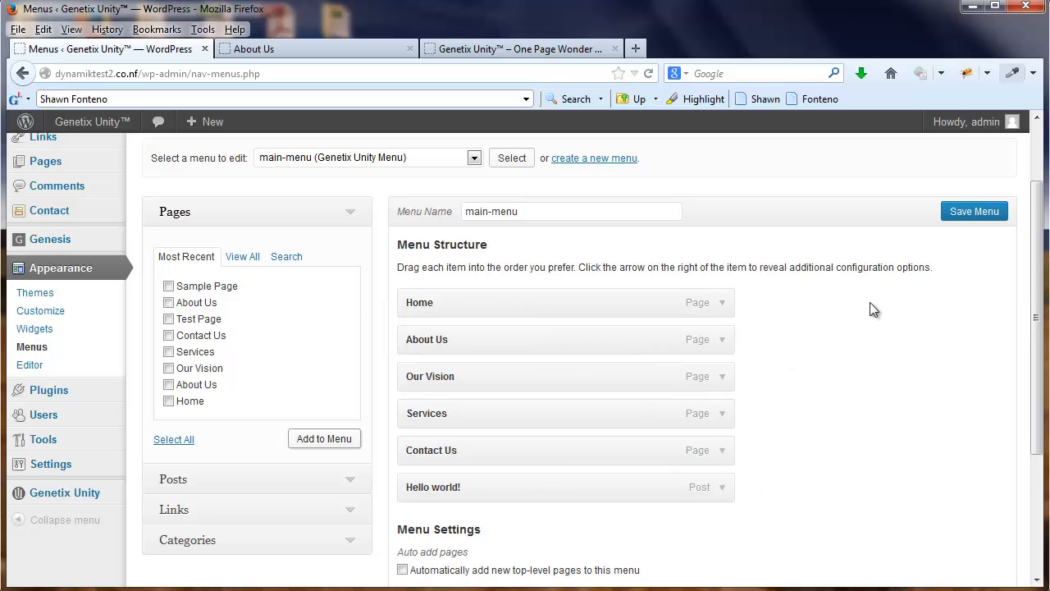
pyautogui.click(976, 214)
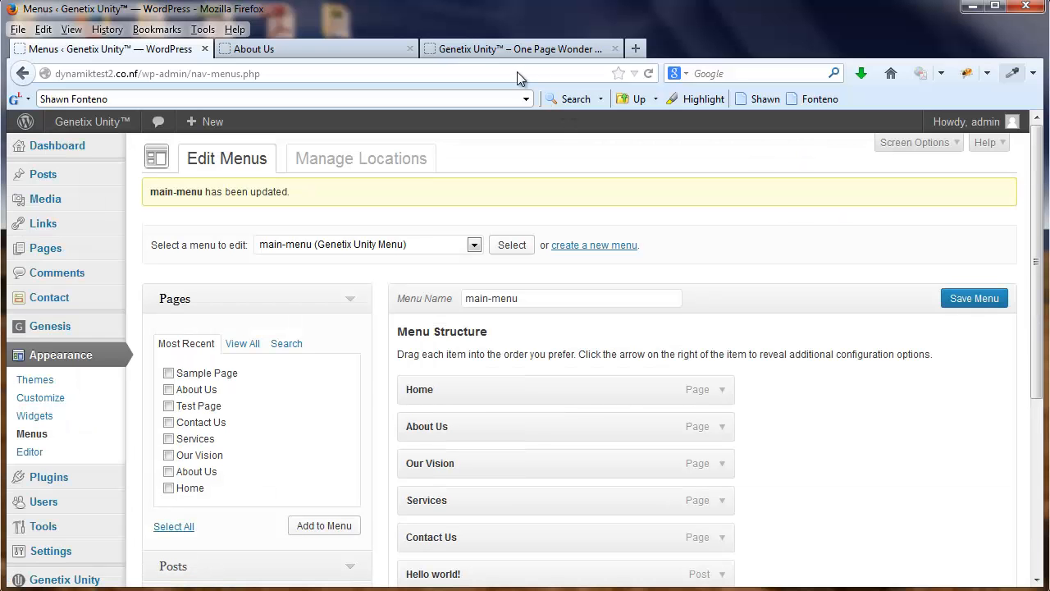
# Step: Reload the live site and check About Us in the navigation and page sections
pyautogui.click(504, 49)
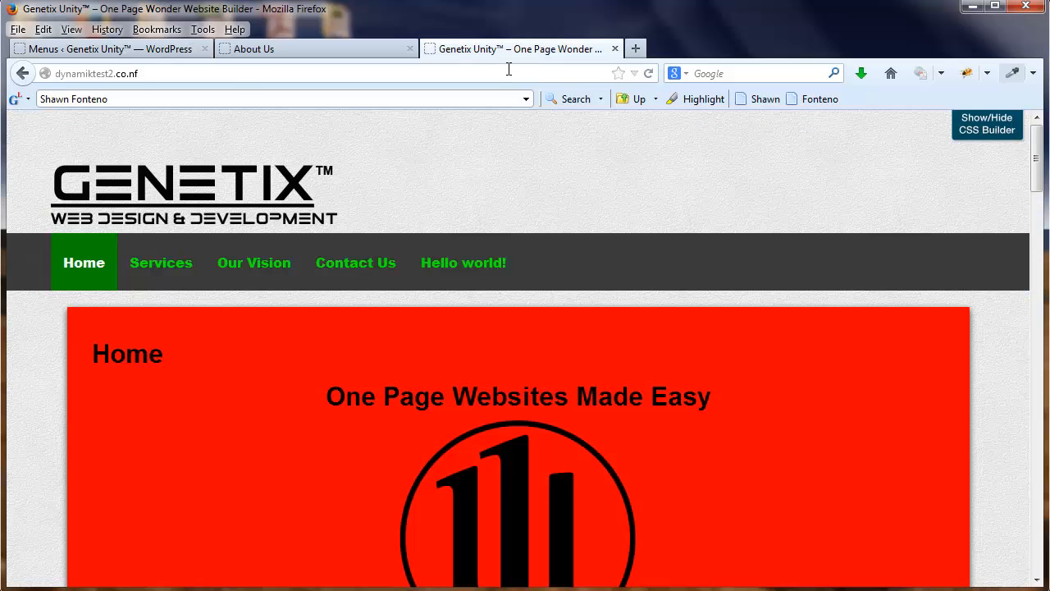
pyautogui.click(648, 74)
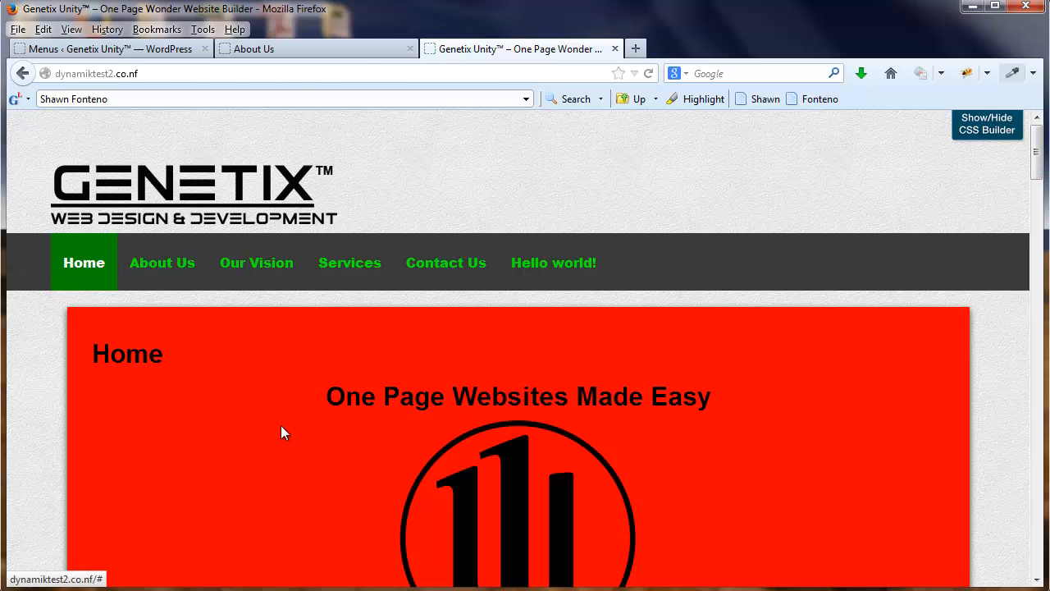
pyautogui.moveTo(1032, 164); pyautogui.dragTo(1043, 267)
pyautogui.moveTo(1038, 223); pyautogui.dragTo(1039, 173)
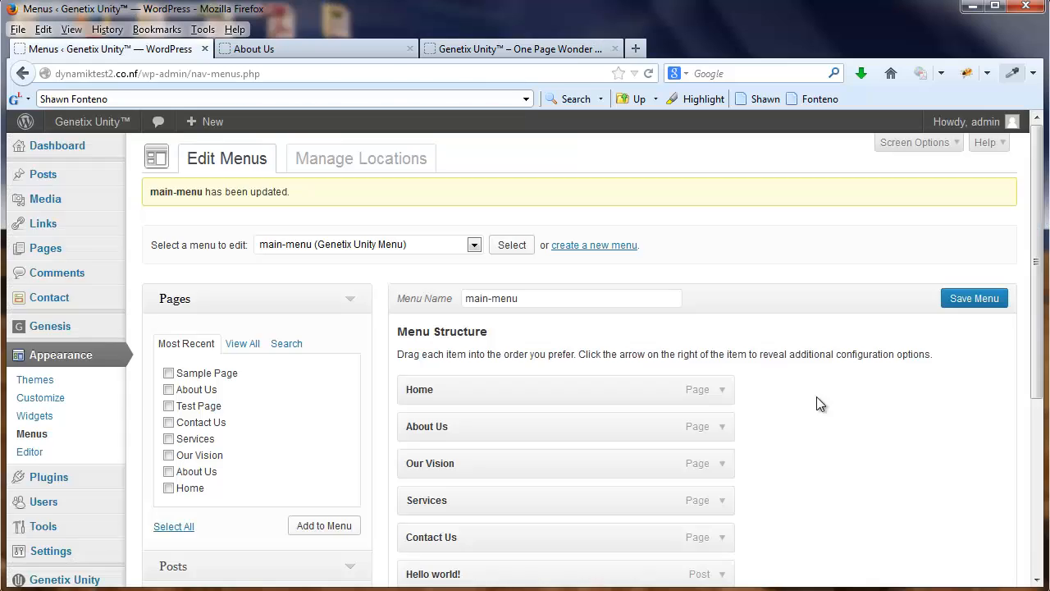
# Step: Review main-menu's structure, save the menu again and view the live site
pyautogui.scroll(-2, 816, 396)
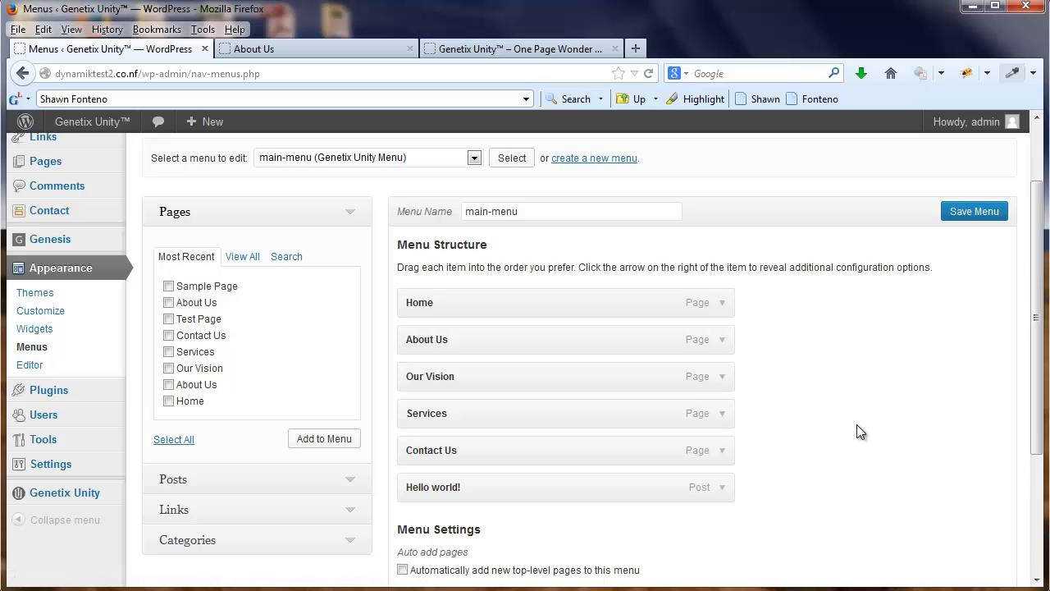
pyautogui.scroll(-2, 857, 424)
pyautogui.scroll(4, 856, 424)
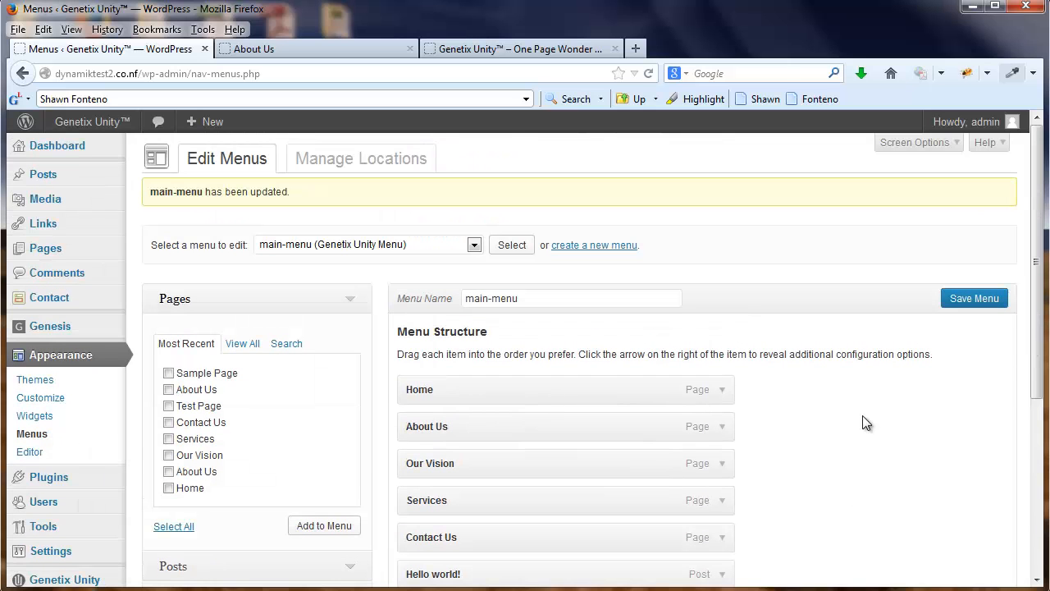
pyautogui.click(958, 306)
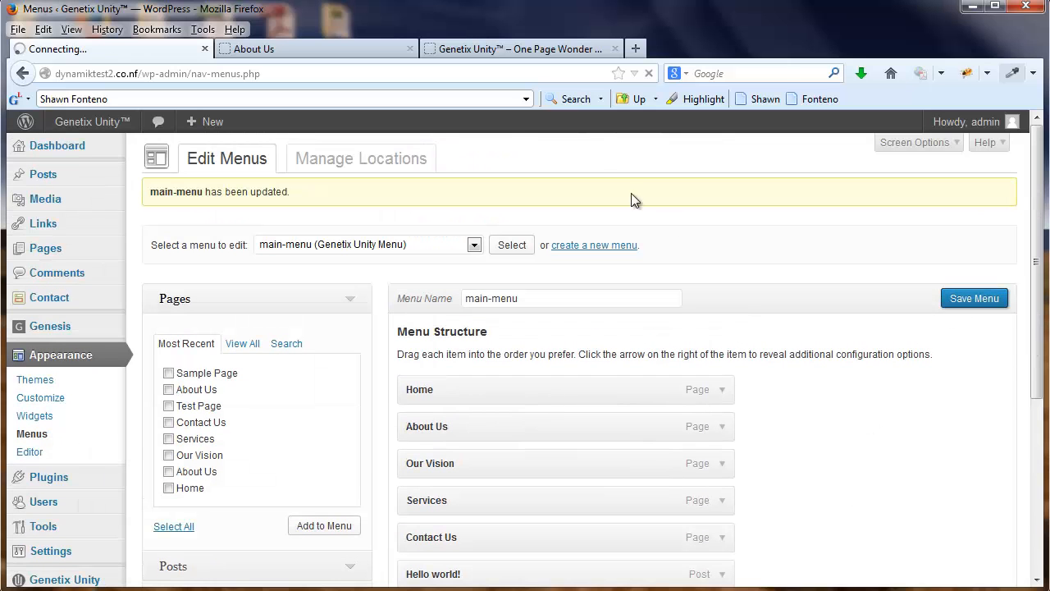
pyautogui.click(516, 49)
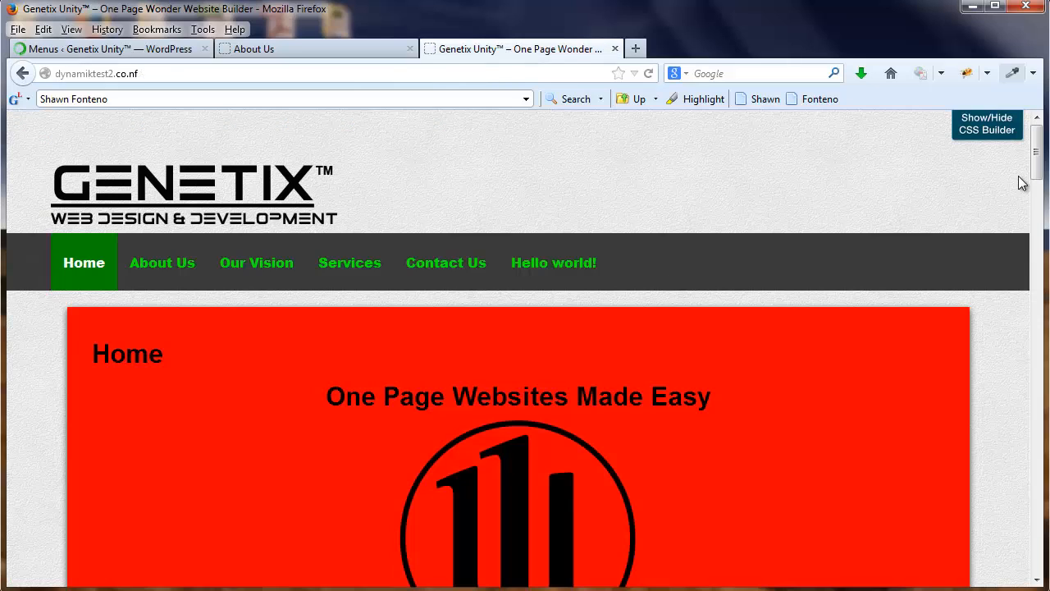
pyautogui.moveTo(1037, 156)
pyautogui.mouseDown()
pyautogui.moveTo(1042, 337)
pyautogui.moveTo(1047, 139)
pyautogui.mouseUp()
# Step: Look over the installed plugins, including Genetix Unity Menu (GUM), in the WordPress admin
pyautogui.click(150, 50)
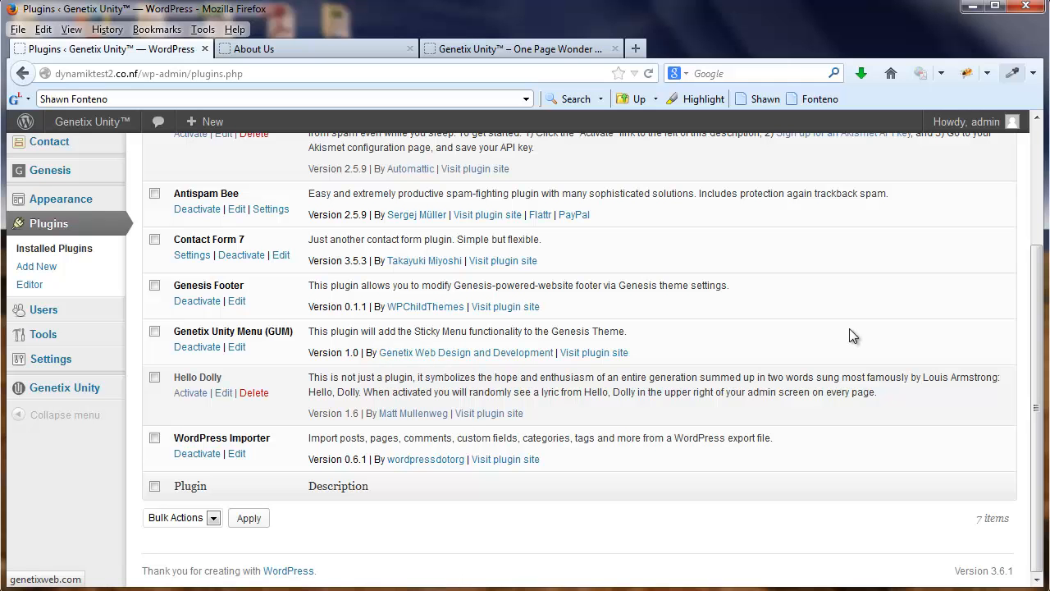
pyautogui.scroll(2, 59, 501)
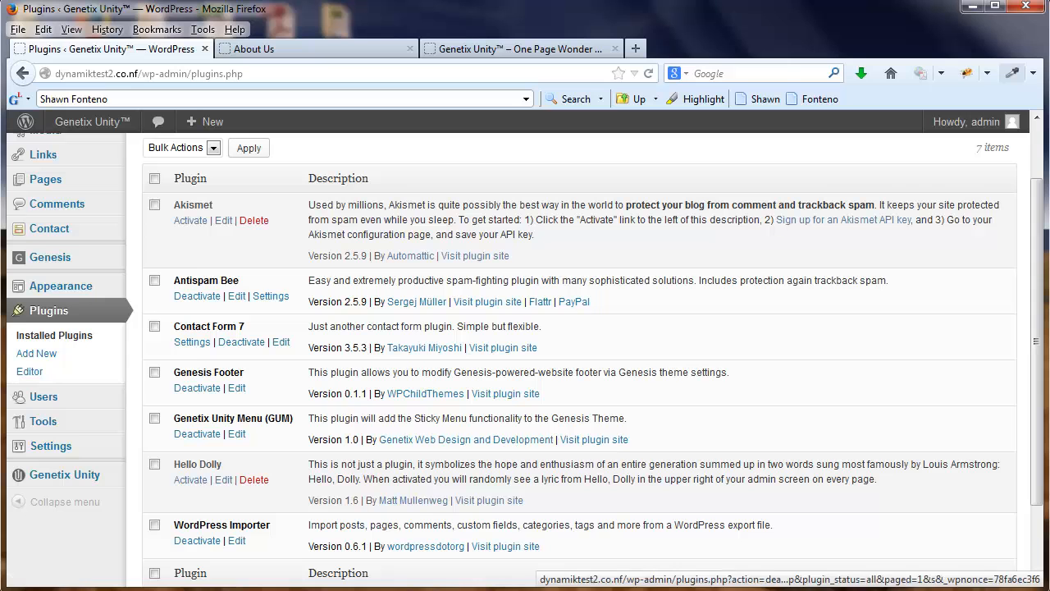
pyautogui.scroll(-2, 73, 497)
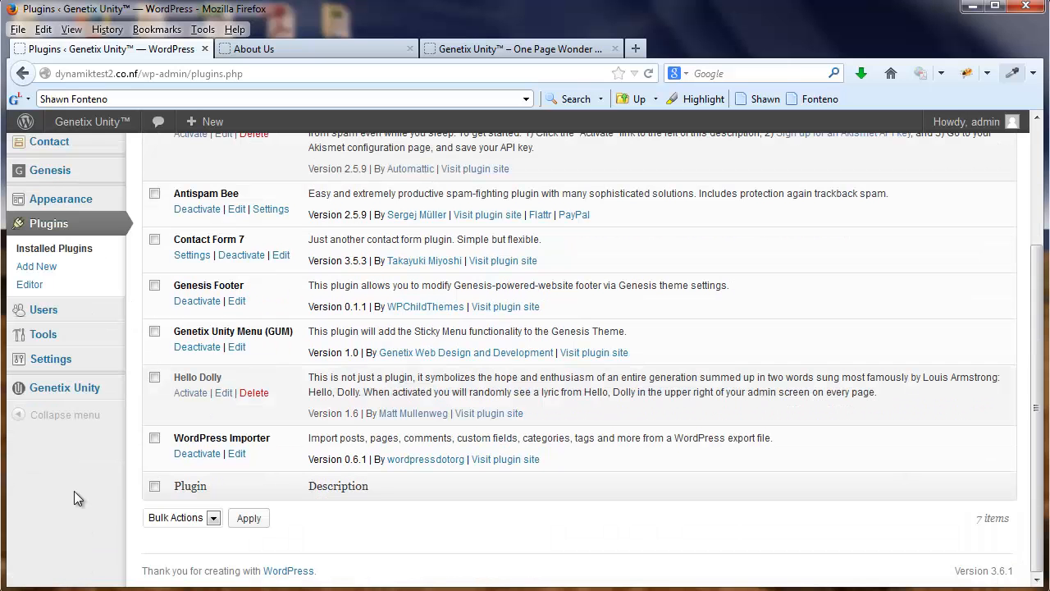
# Step: Open the Genetix Unity Menu settings and examine the Genesis menu position options, keeping genesis_after_header
pyautogui.click(80, 392)
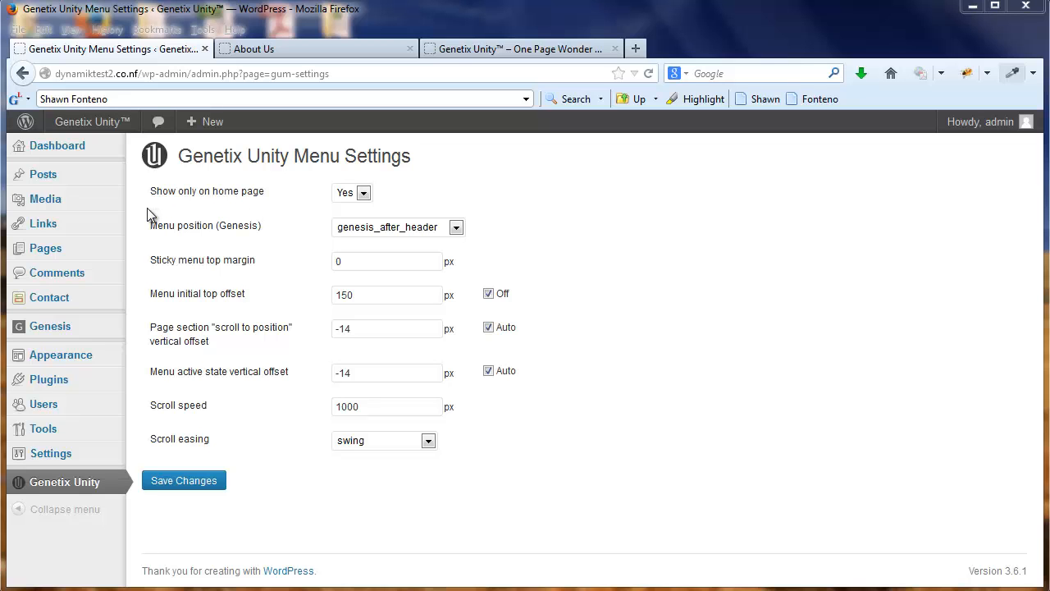
pyautogui.moveTo(56, 332)
pyautogui.click(456, 227)
pyautogui.click(434, 244)
pyautogui.click(456, 227)
pyautogui.click(432, 257)
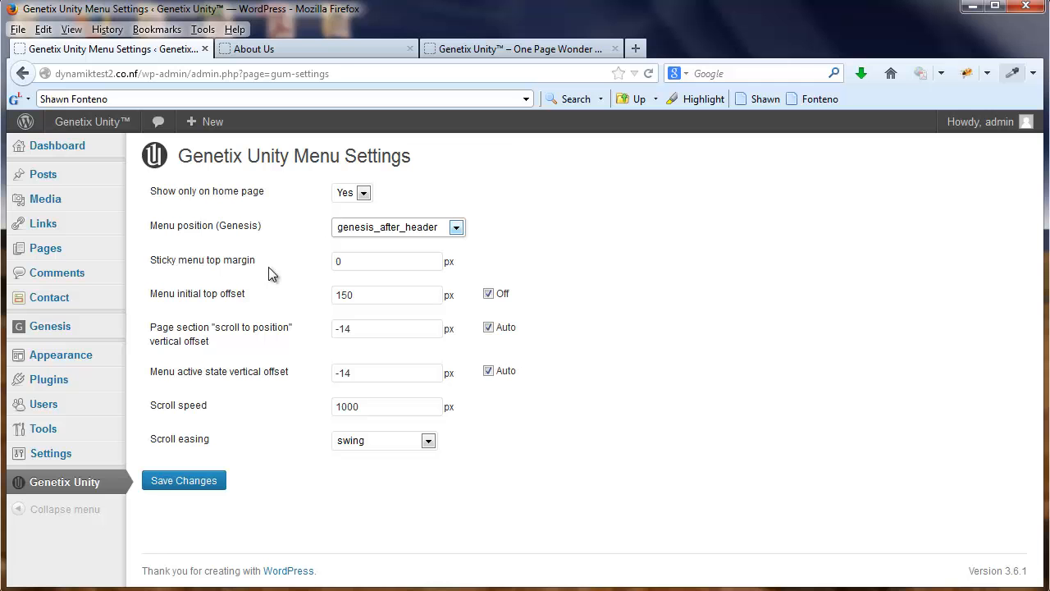
# Step: Reload the live site and go to the About Us section to examine the sticky menu's position
pyautogui.click(474, 48)
pyautogui.press('F5')
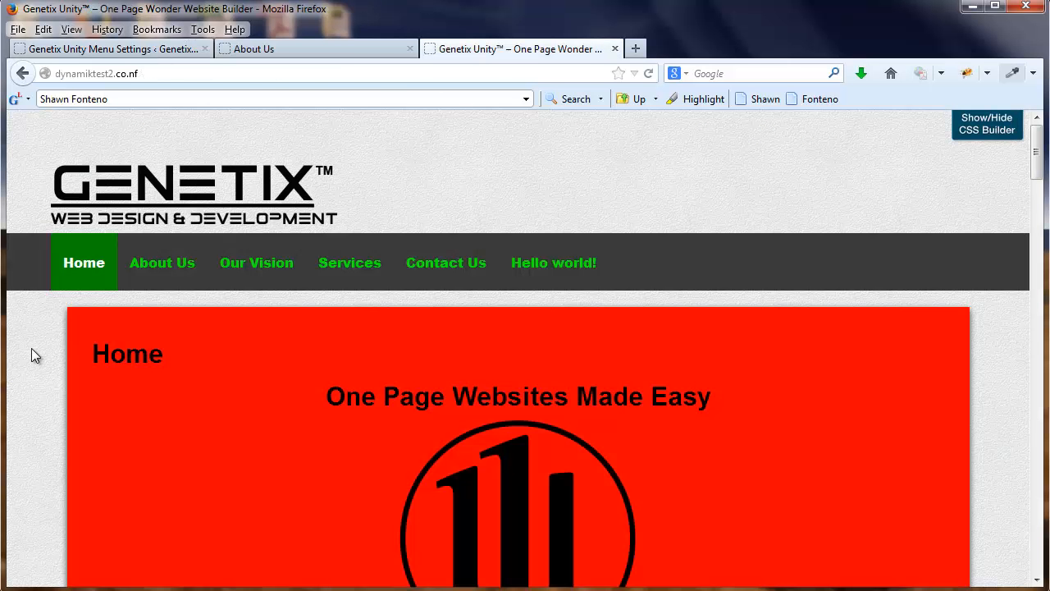
pyautogui.click(177, 277)
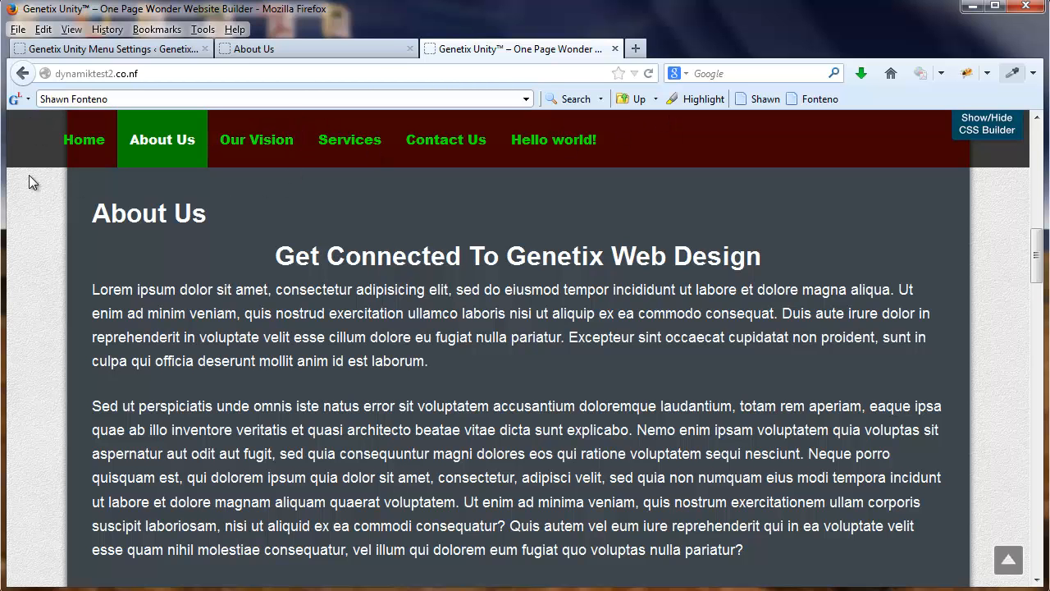
# Step: Set the sticky menu top margin to 10 px in the Genetix Unity Menu settings and save the changes
pyautogui.click(106, 49)
pyautogui.moveTo(348, 262); pyautogui.dragTo(297, 270)
pyautogui.write('10')
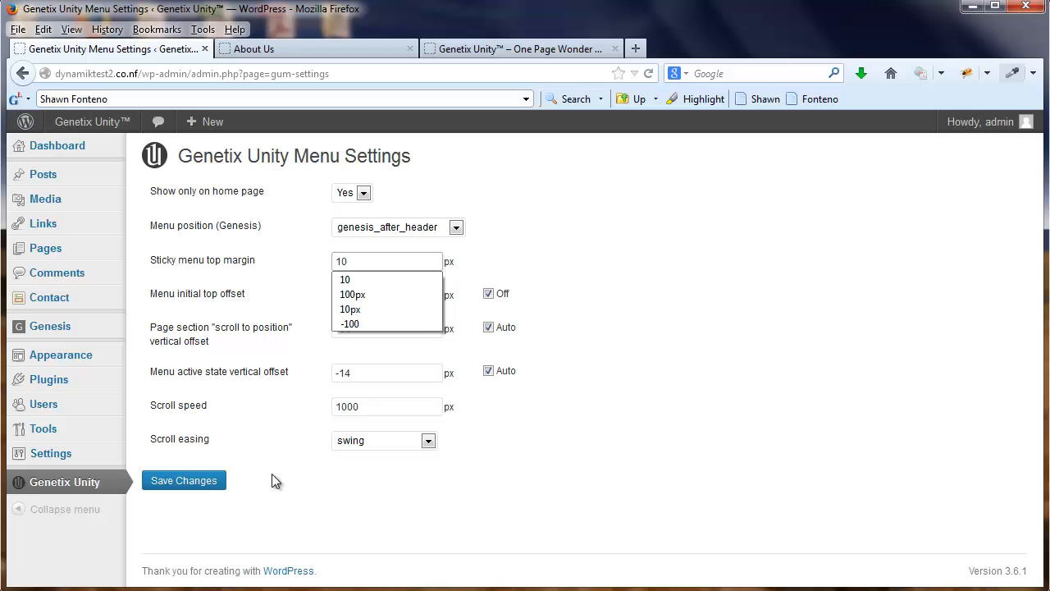
pyautogui.click(603, 583)
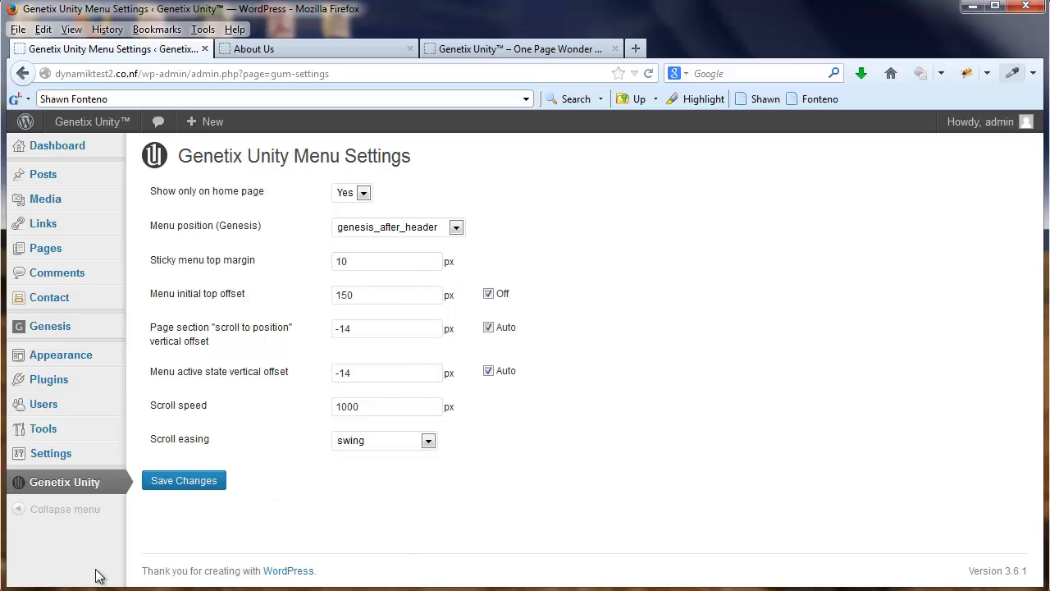
pyautogui.click(205, 488)
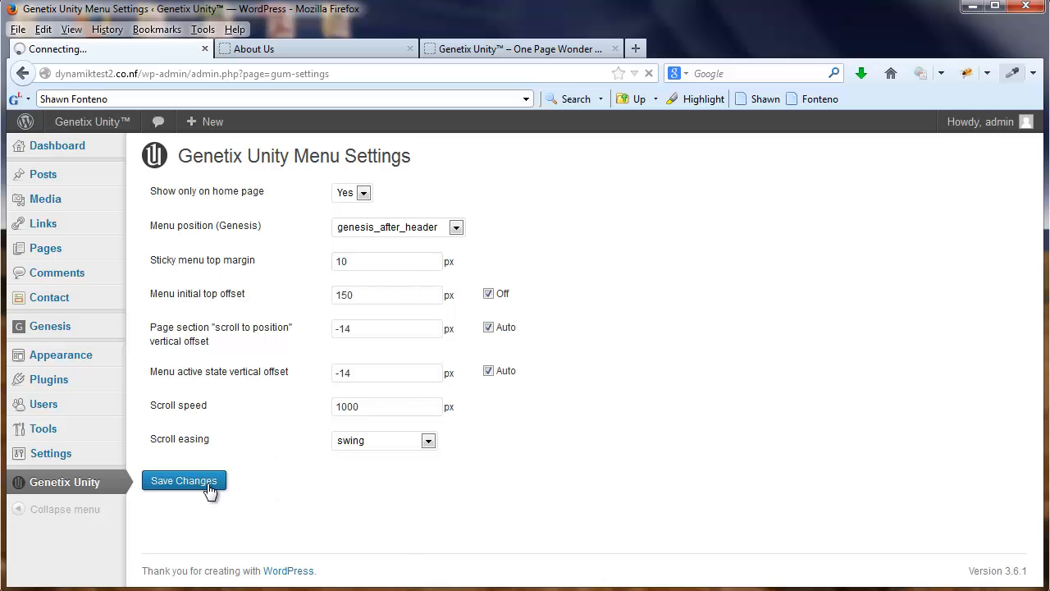
pyautogui.moveTo(226, 589)
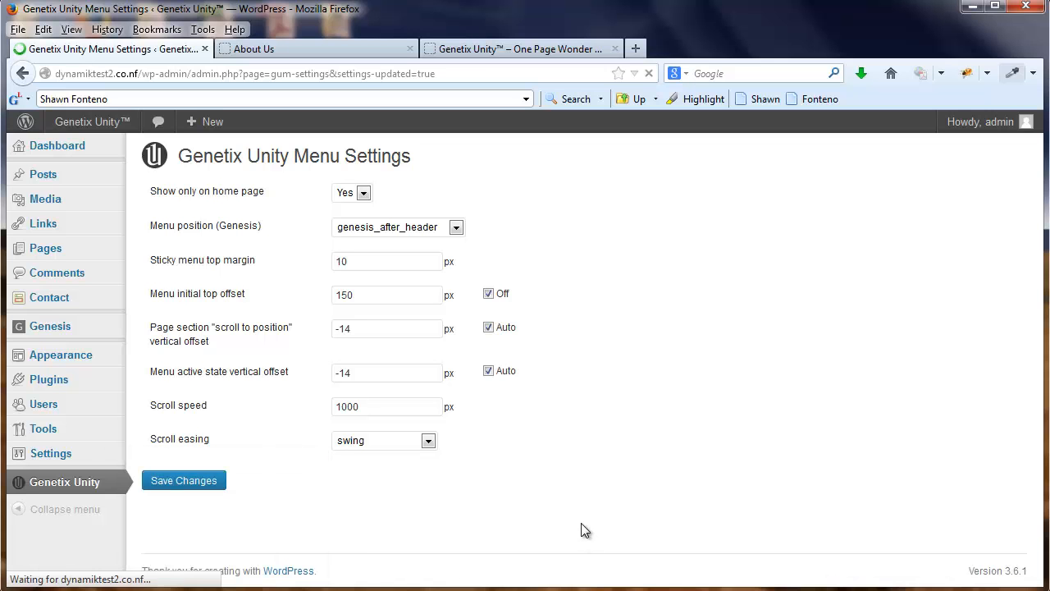
# Step: Reload the live site and go to About Us to check the sticky menu's new top margin
pyautogui.click(470, 51)
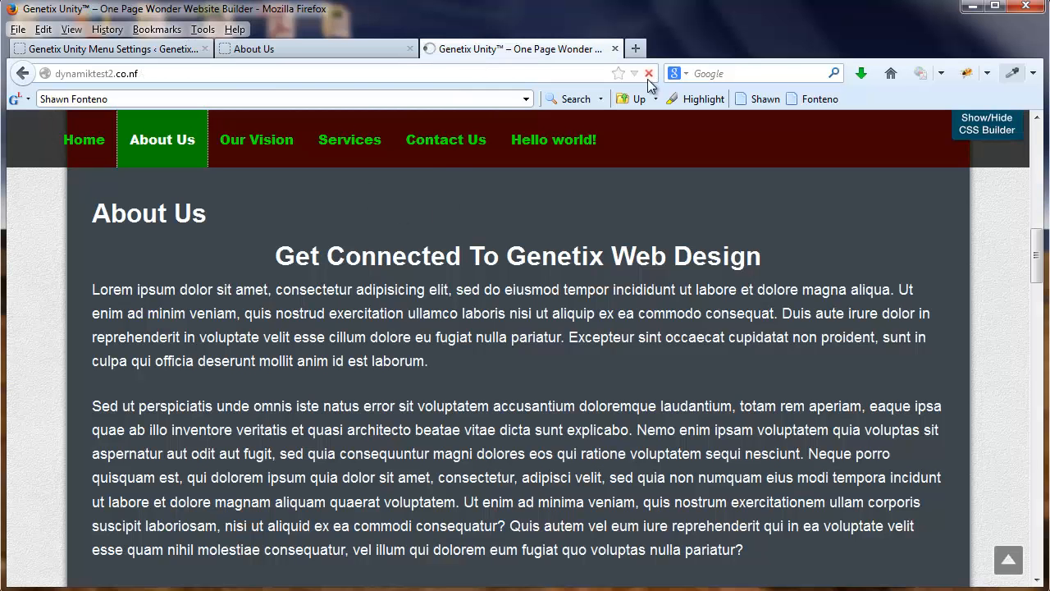
pyautogui.click(648, 73)
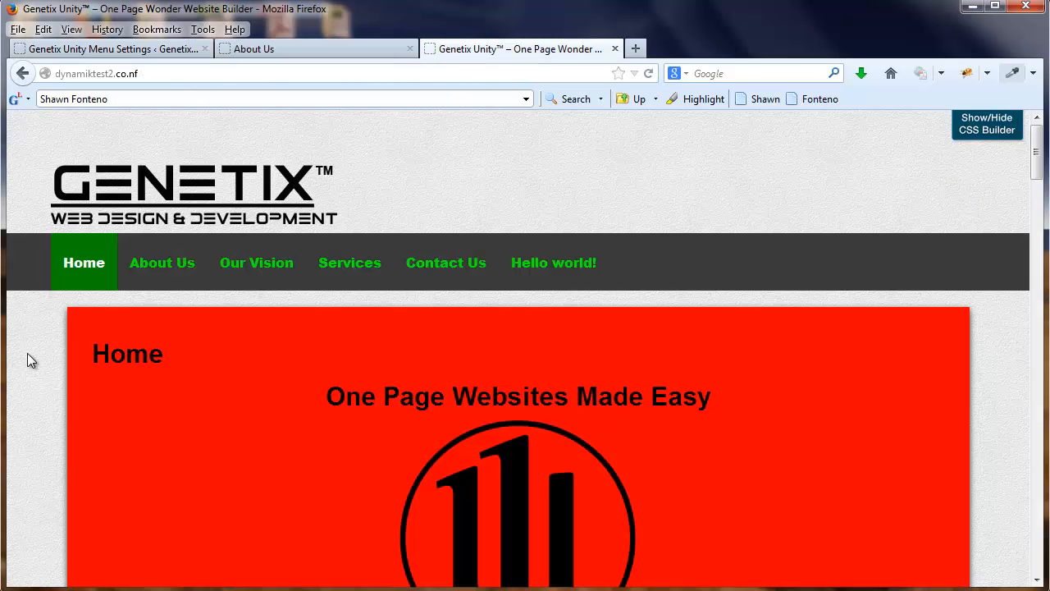
pyautogui.click(164, 267)
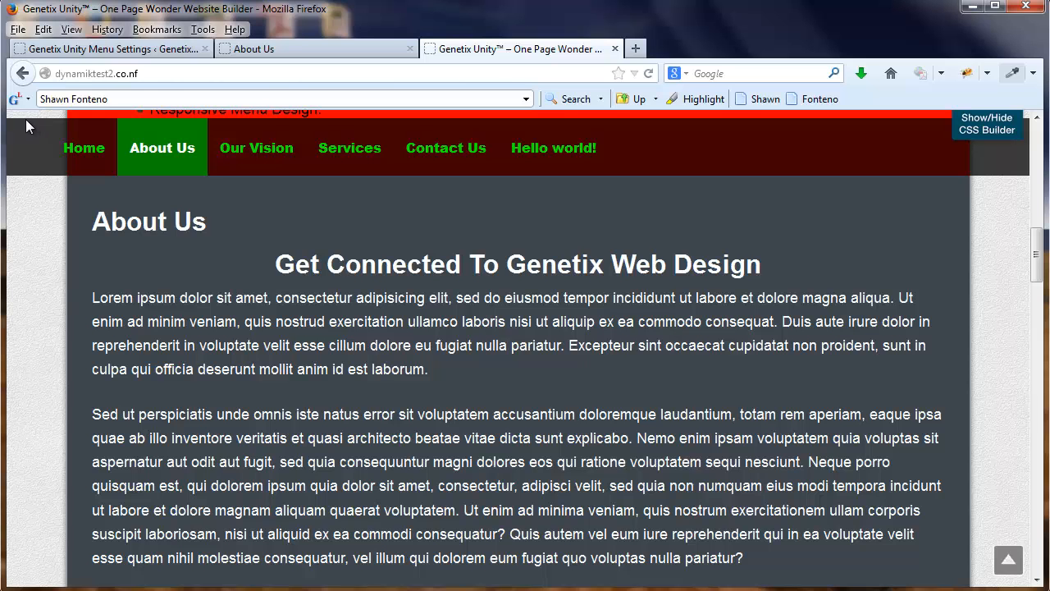
# Step: Set the sticky menu top margin to 30 px, save the changes and return to the live site
pyautogui.click(124, 52)
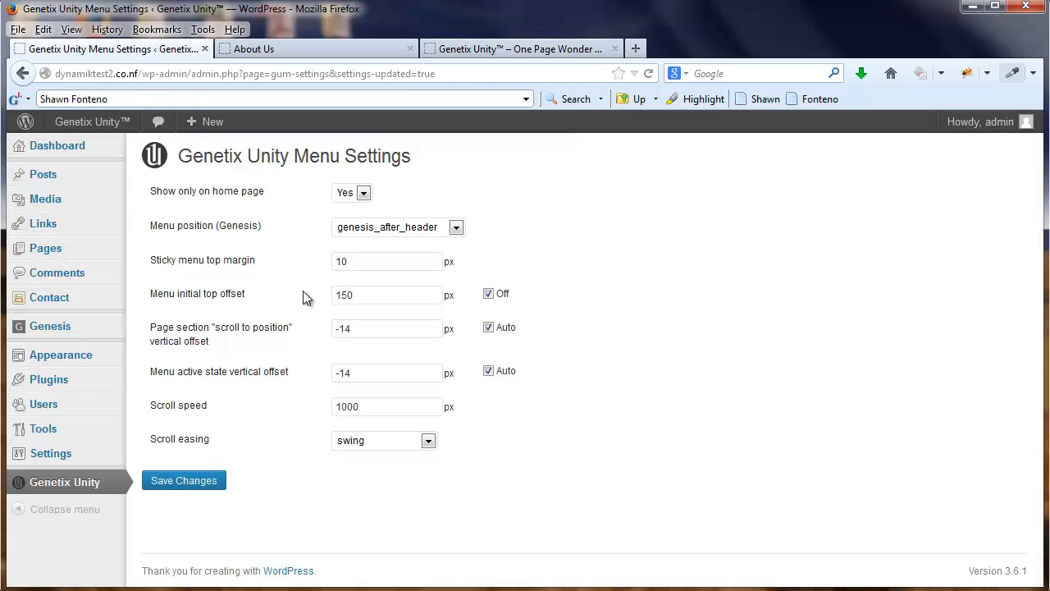
pyautogui.doubleClick(359, 265)
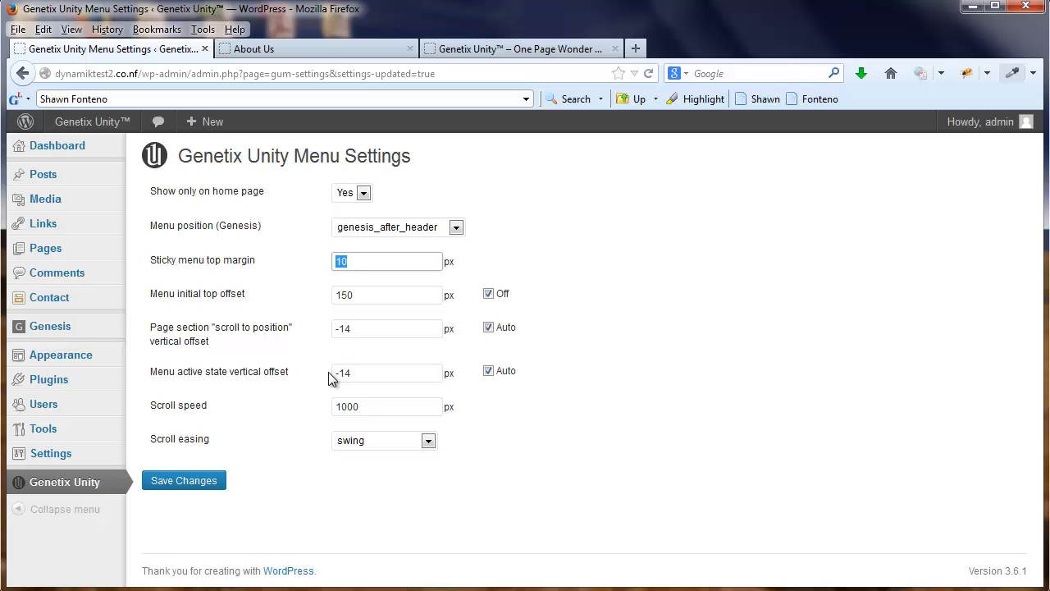
pyautogui.write('30')
pyautogui.click(175, 481)
pyautogui.click(492, 50)
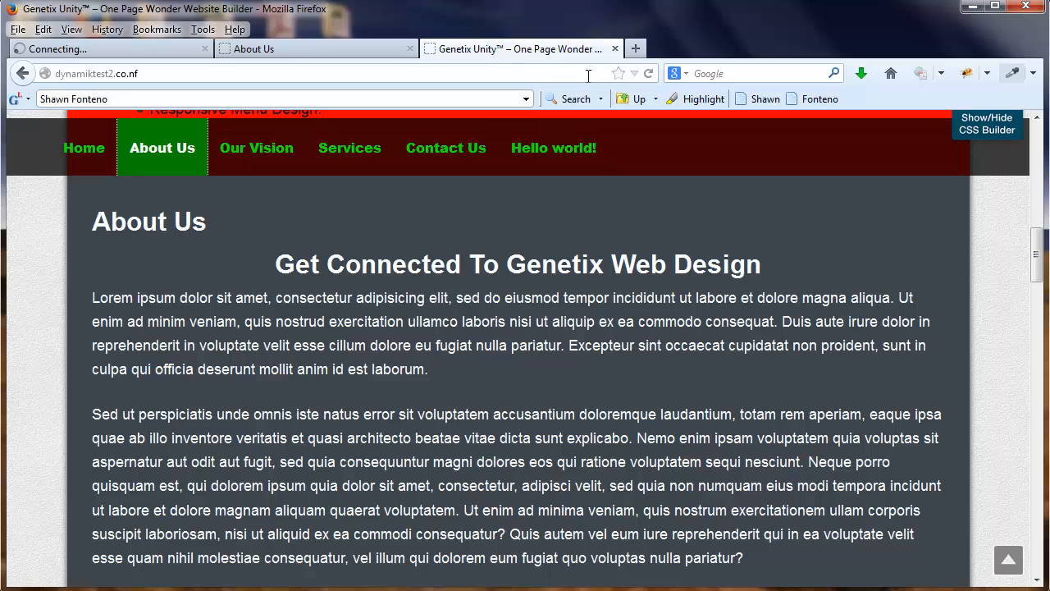
# Step: Reload the live site, check the sticky menu at Our Vision and return to the sticky menu top margin setting
pyautogui.click(648, 74)
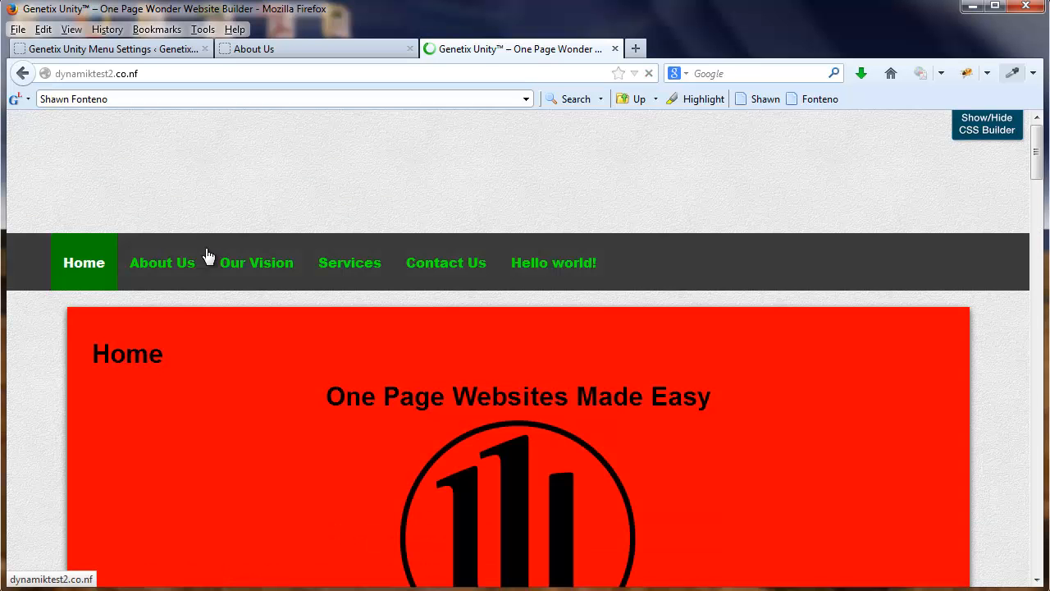
pyautogui.click(256, 176)
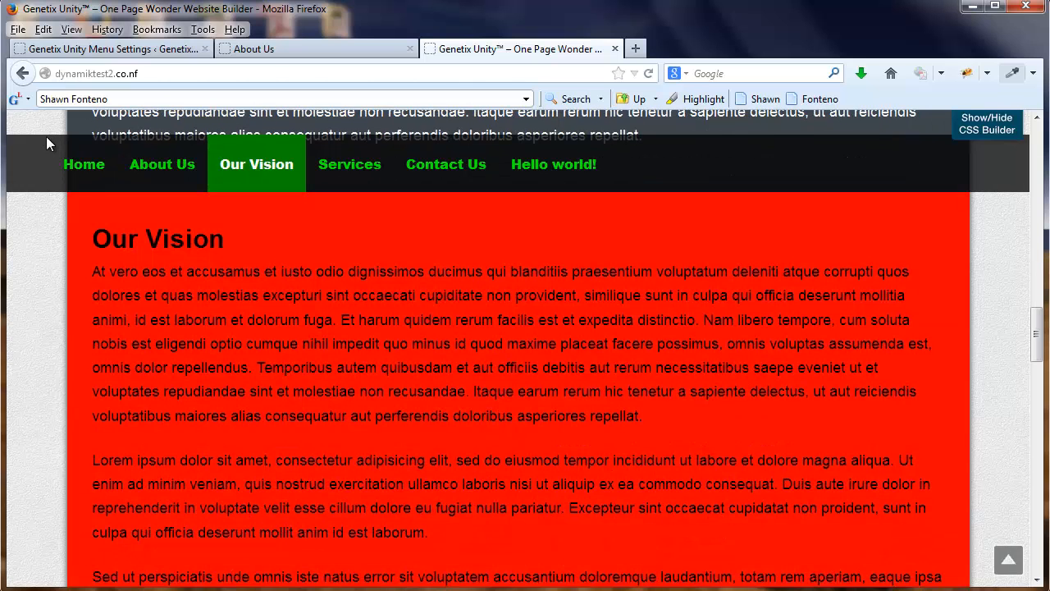
pyautogui.click(99, 48)
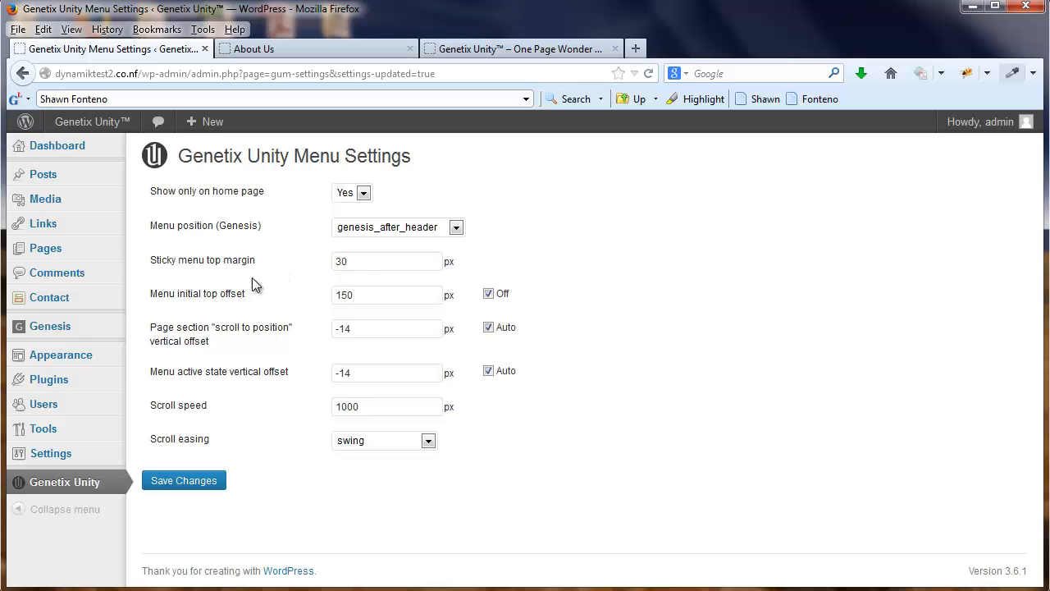
pyautogui.moveTo(364, 260); pyautogui.dragTo(312, 271)
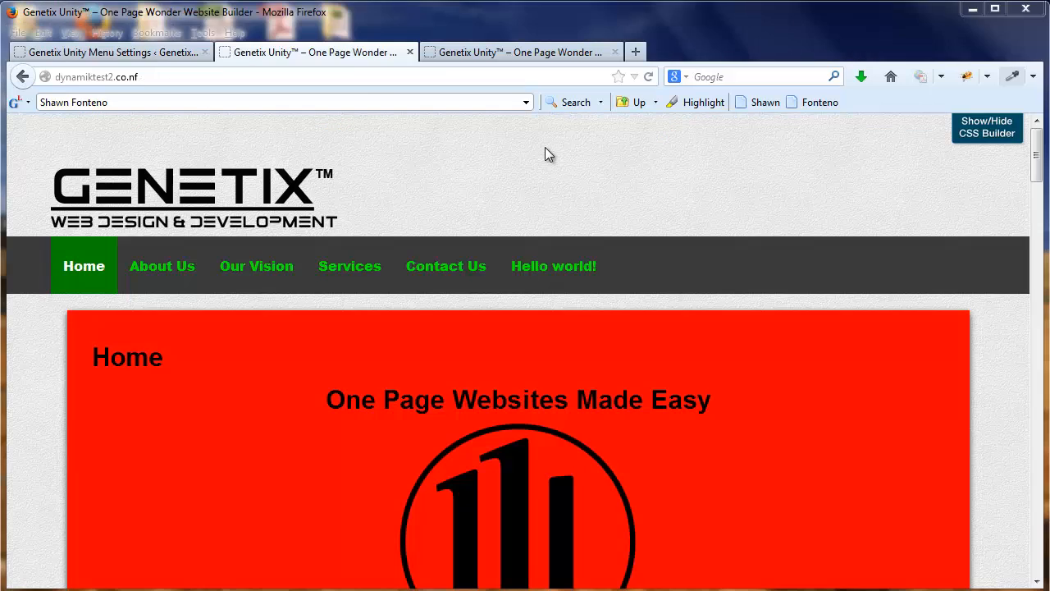
# Step: Set the page section "scroll to position" vertical offset to -20 px in the Genetix Unity Menu settings and save the changes
pyautogui.scroll(-2, 246, 295)
pyautogui.scroll(-10, 252, 302)
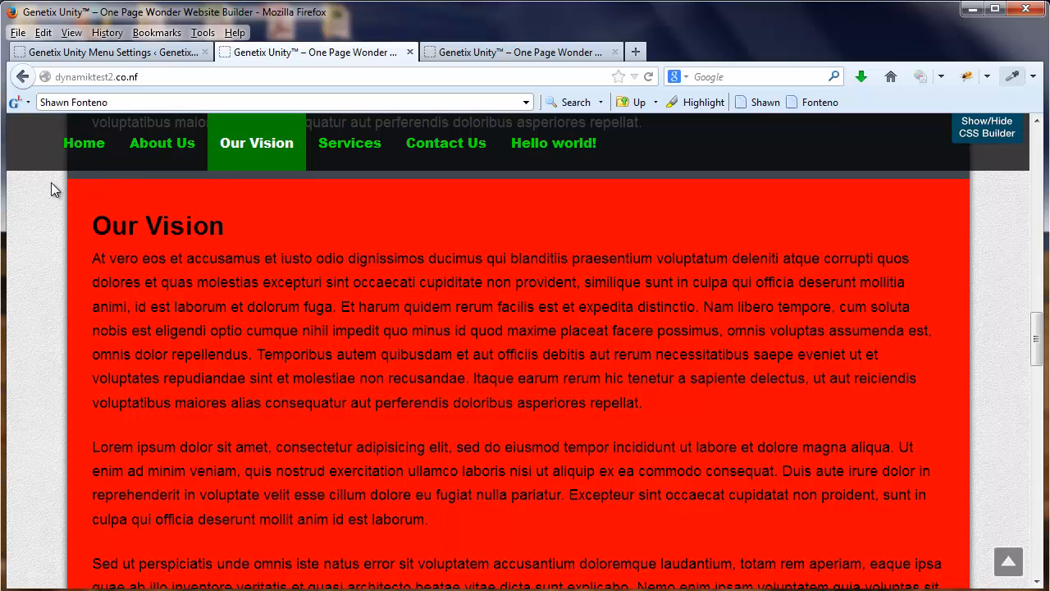
pyautogui.click(132, 54)
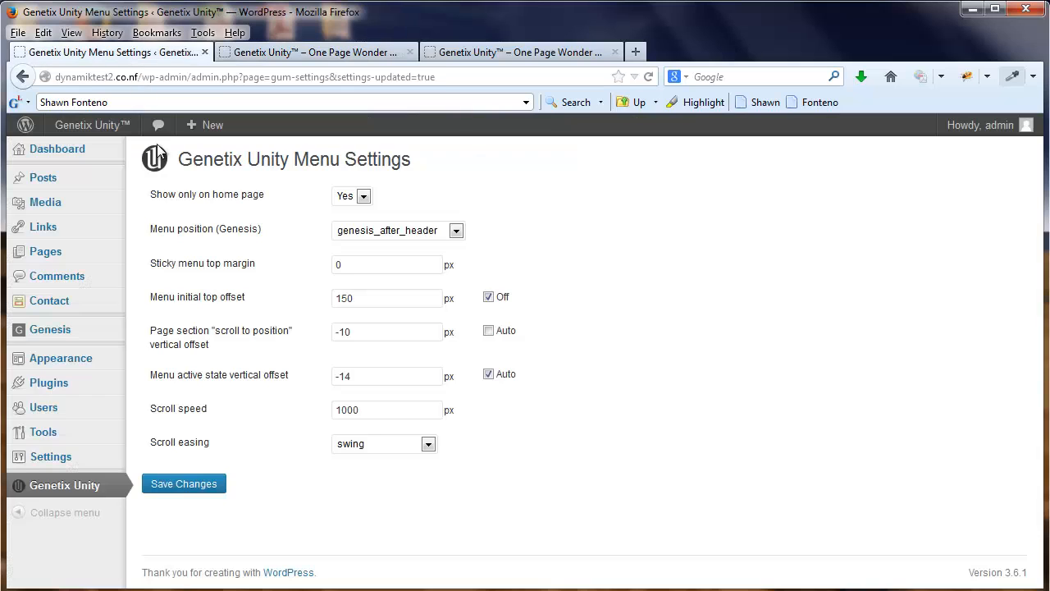
pyautogui.click(345, 331)
pyautogui.press('BackSpace')
pyautogui.write('2')
pyautogui.click(217, 483)
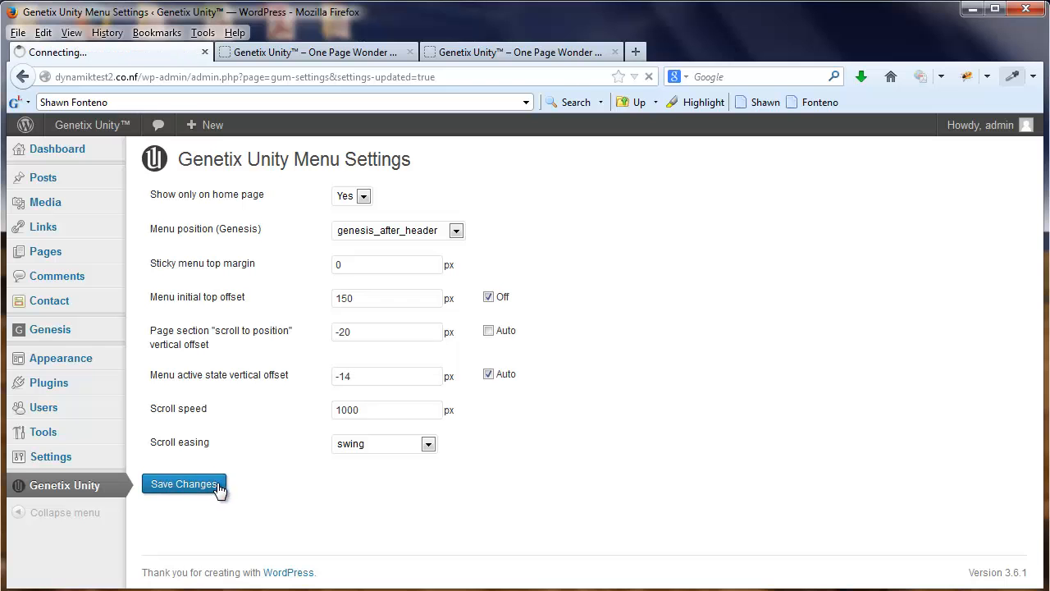
# Step: Reload the live site and go to Our Vision to check where the section stops with the new offset
pyautogui.click(328, 58)
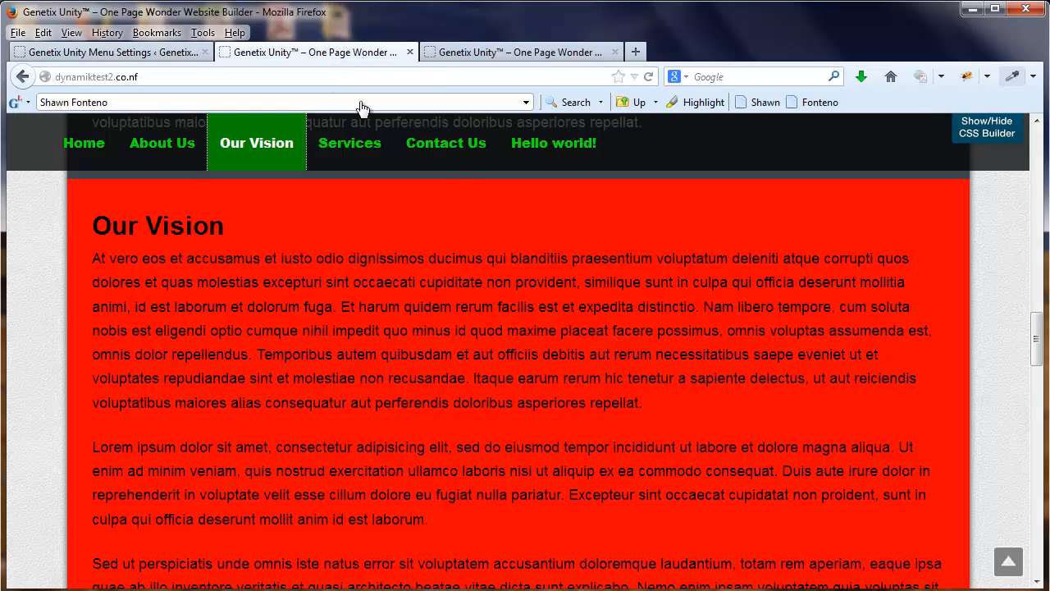
pyautogui.click(648, 77)
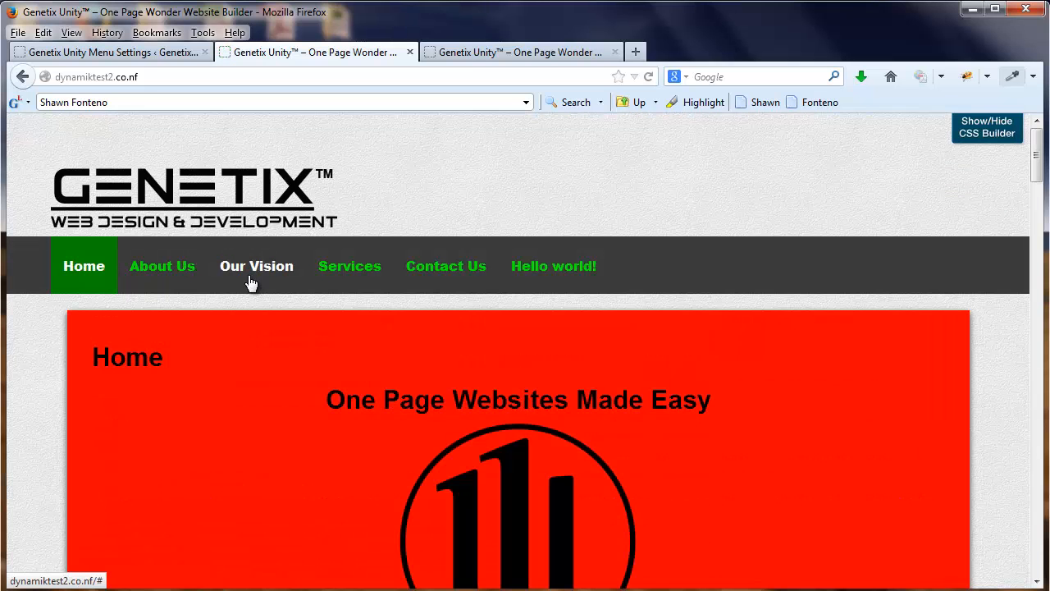
pyautogui.click(253, 281)
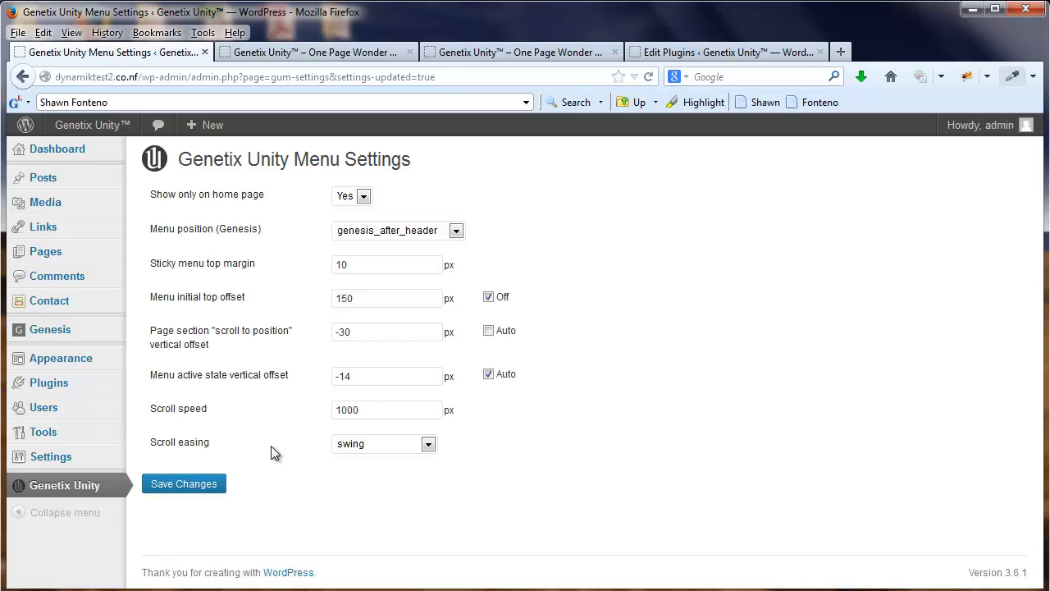
# Step: Go to Services, About Us and Contact Us on the live site to compare the section positions below the sticky menu
pyautogui.click(316, 52)
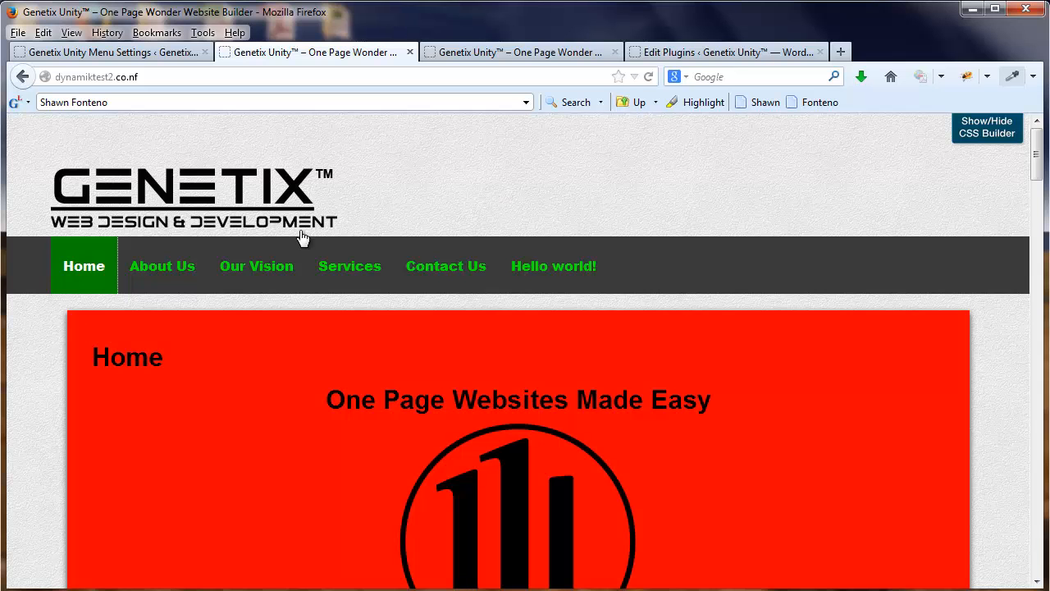
pyautogui.click(336, 268)
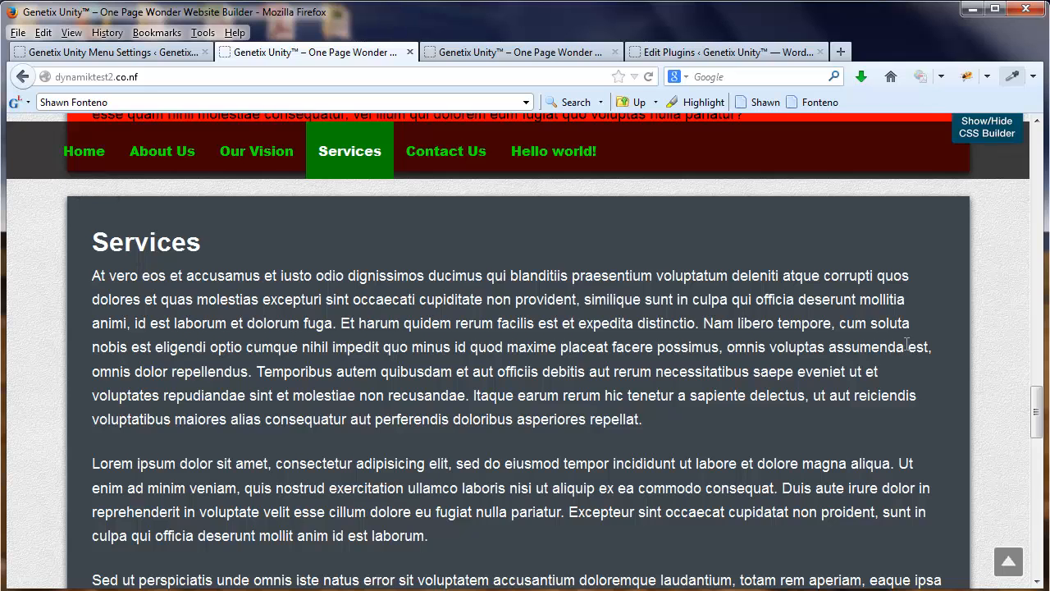
pyautogui.click(166, 154)
pyautogui.click(355, 166)
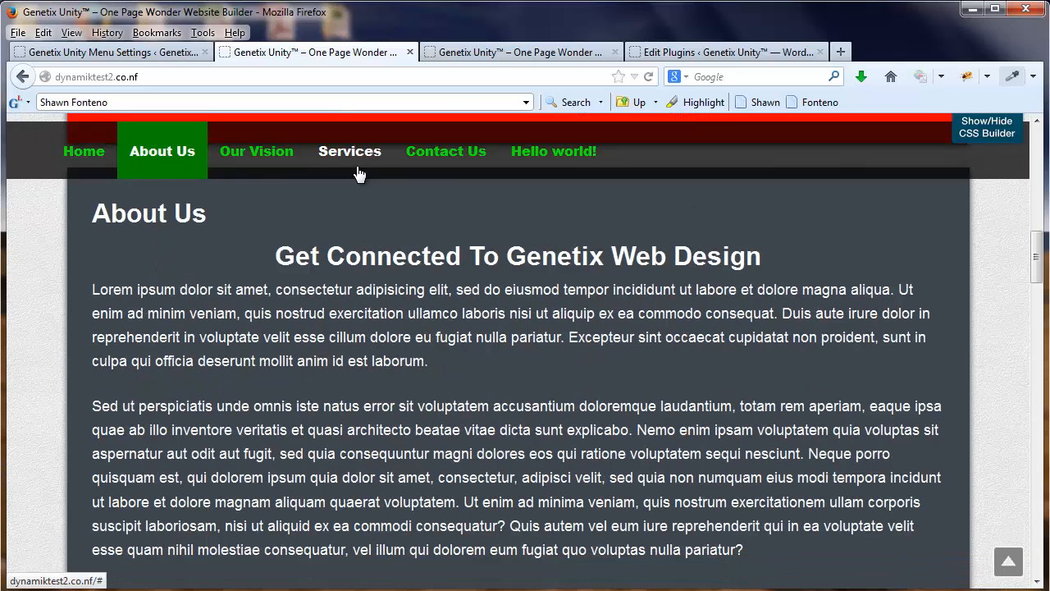
pyautogui.click(443, 164)
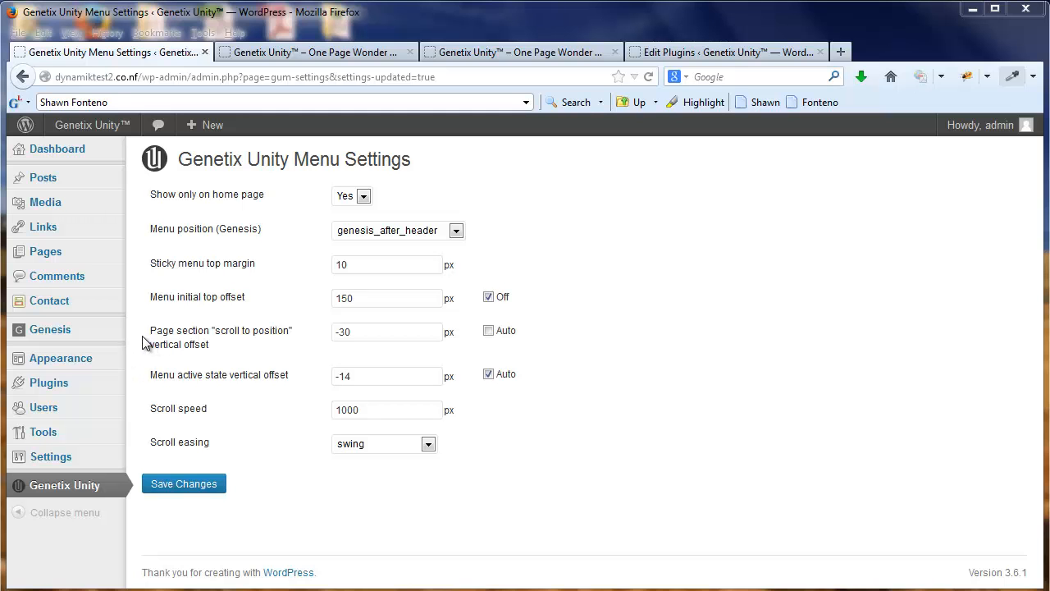
# Step: Turn on Auto for the page section "scroll to position" vertical offset
pyautogui.click(489, 331)
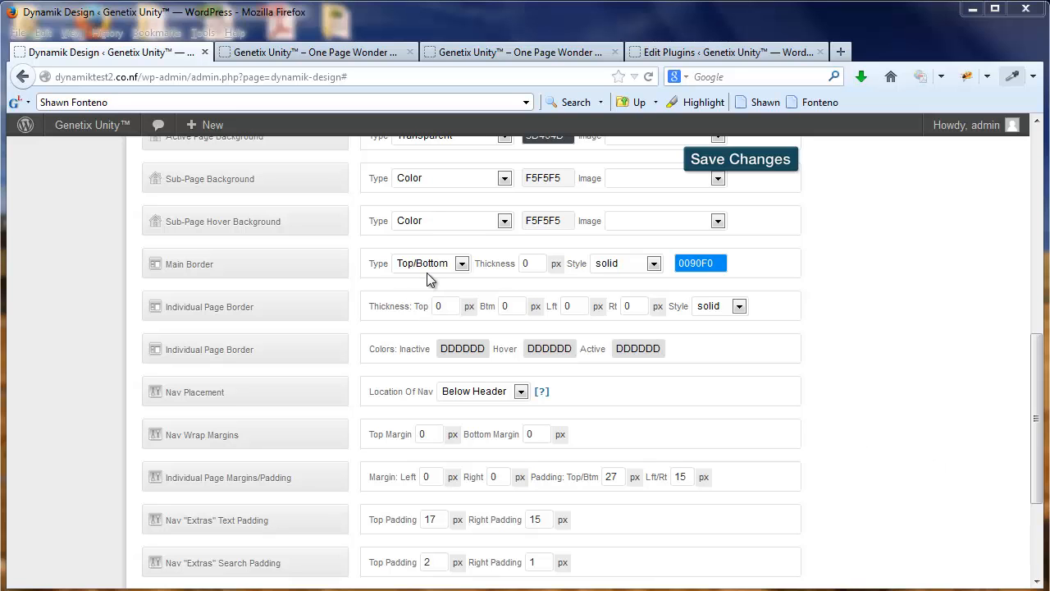
# Step: Set the navigation's Main Border thickness to 3 px in the Dynamik Design options and save the changes
pyautogui.doubleClick(526, 263)
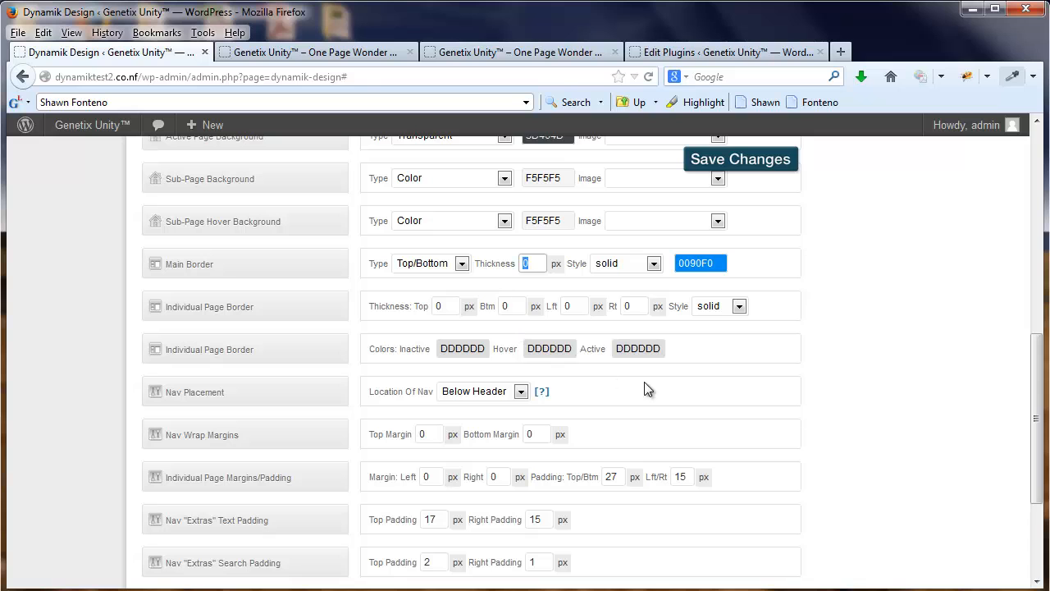
pyautogui.write('3')
pyautogui.click(481, 275)
pyautogui.click(712, 263)
pyautogui.click(832, 262)
pyautogui.click(740, 158)
# Step: Reload the live site and go to Our Vision to check the section position with the bordered menu
pyautogui.click(315, 52)
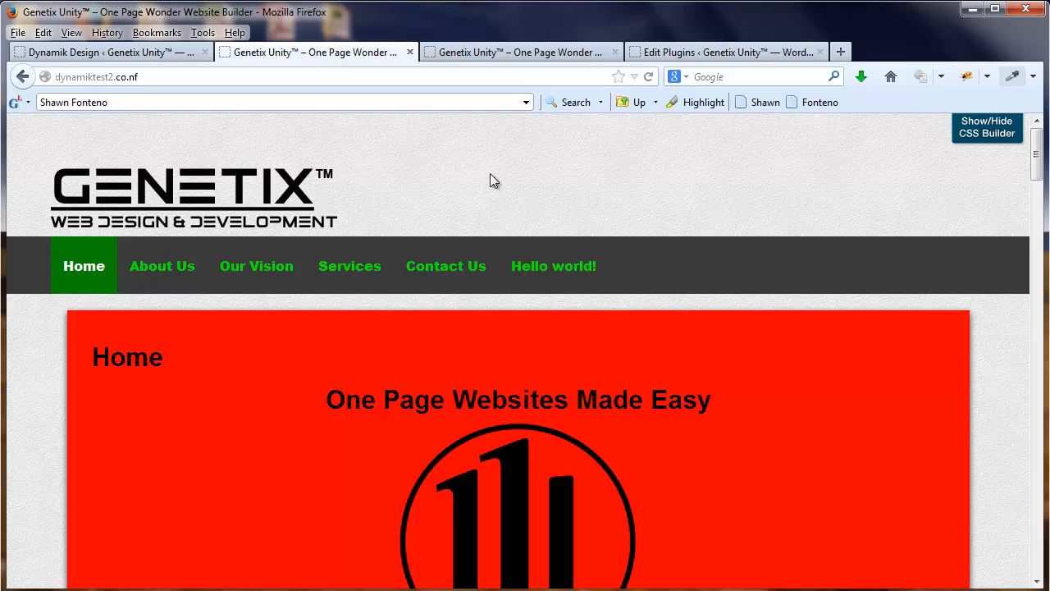
pyautogui.click(648, 76)
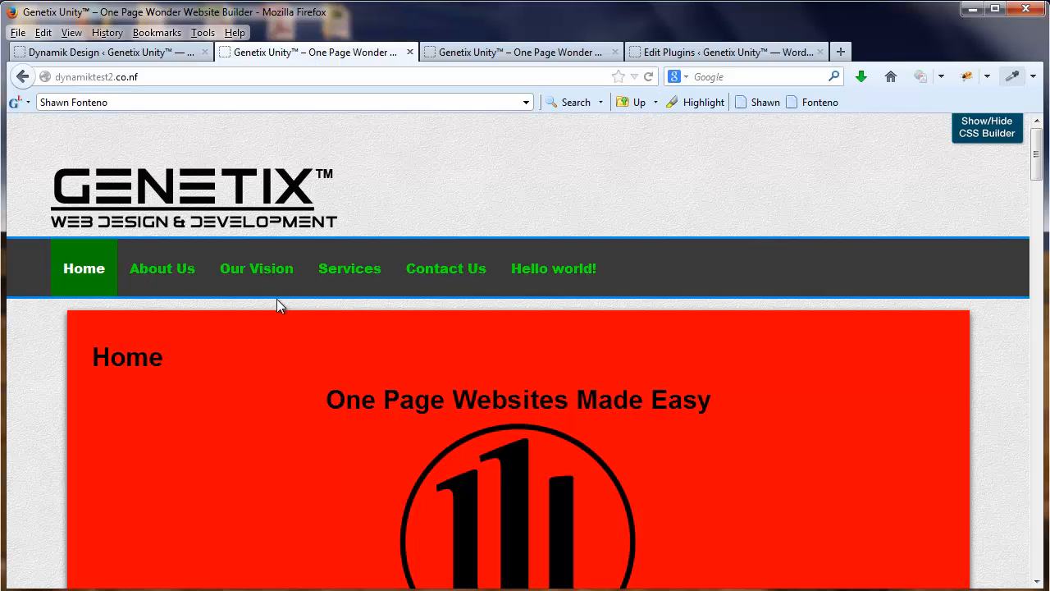
pyautogui.click(249, 270)
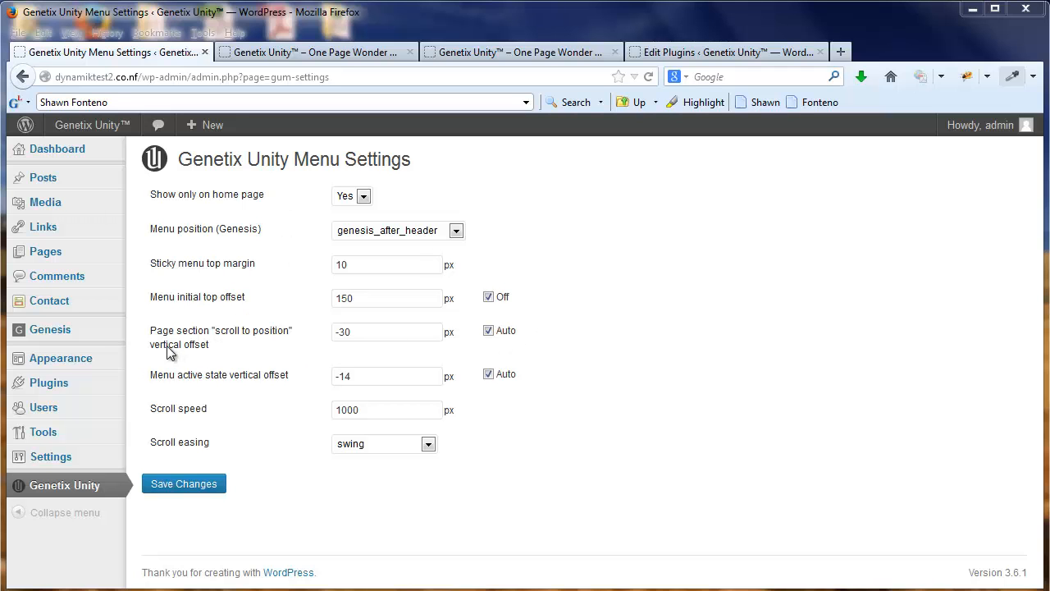
# Step: Save the Genetix Unity Menu settings with Auto on for the page section and menu active state vertical offsets
pyautogui.moveTo(147, 345); pyautogui.dragTo(209, 345)
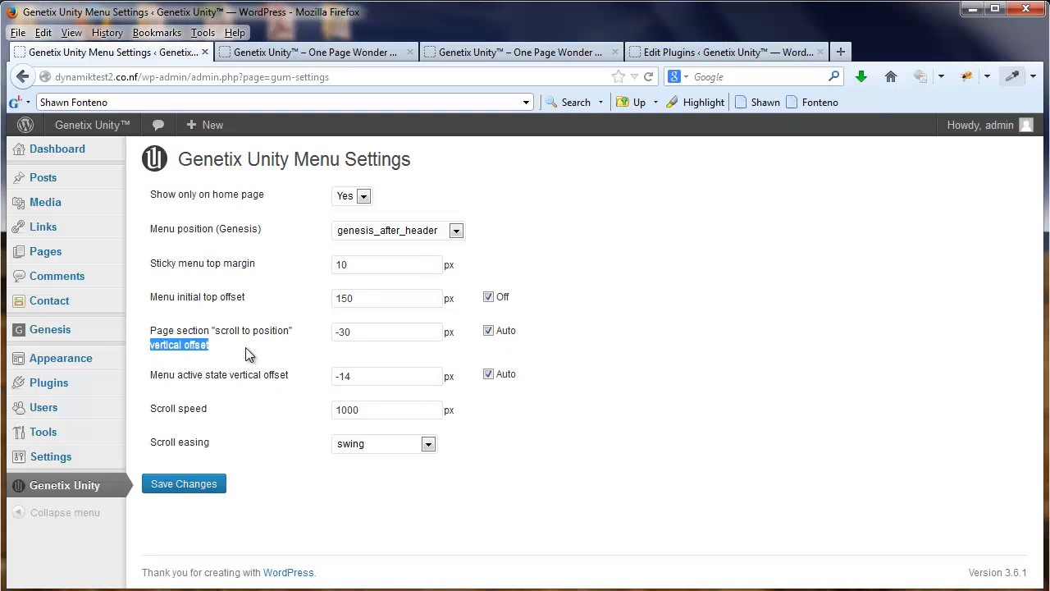
pyautogui.click(149, 382)
pyautogui.moveTo(150, 375); pyautogui.dragTo(331, 392)
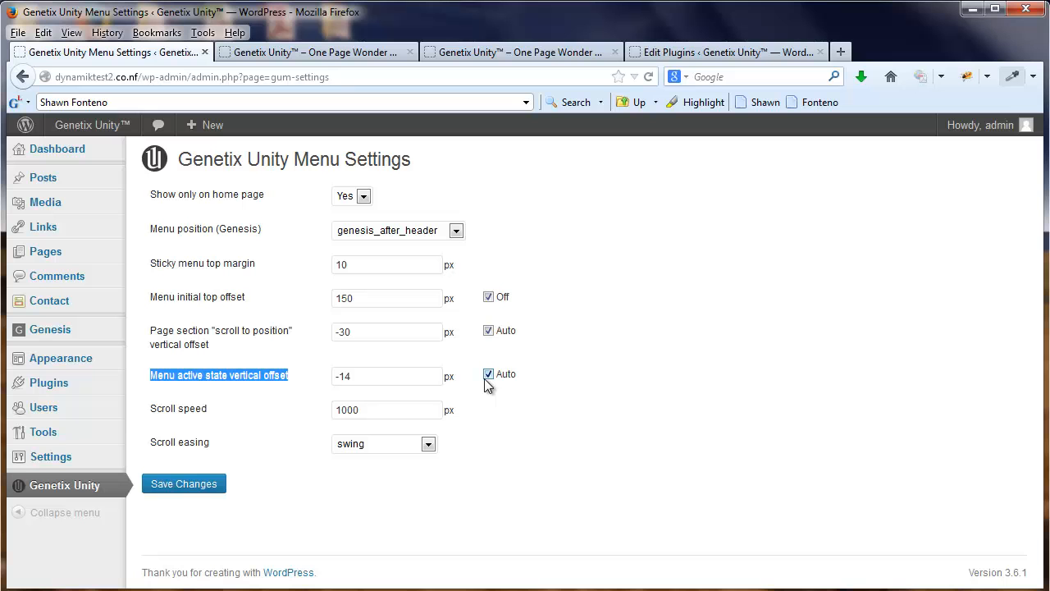
pyautogui.click(184, 488)
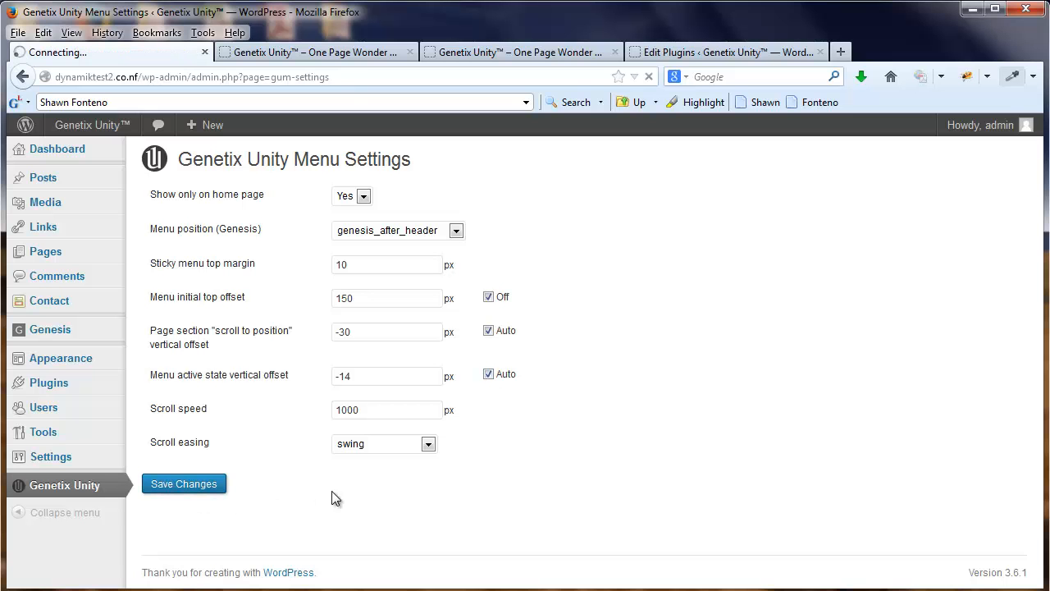
# Step: Go to Our Vision on the live site to examine the section's alignment under the sticky menu
pyautogui.click(309, 50)
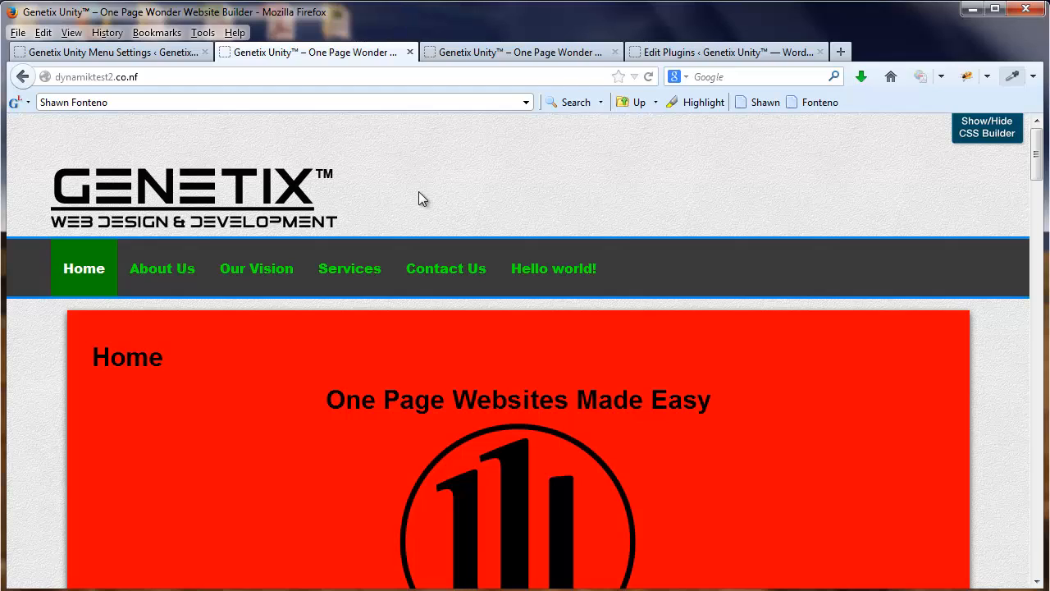
pyautogui.click(265, 270)
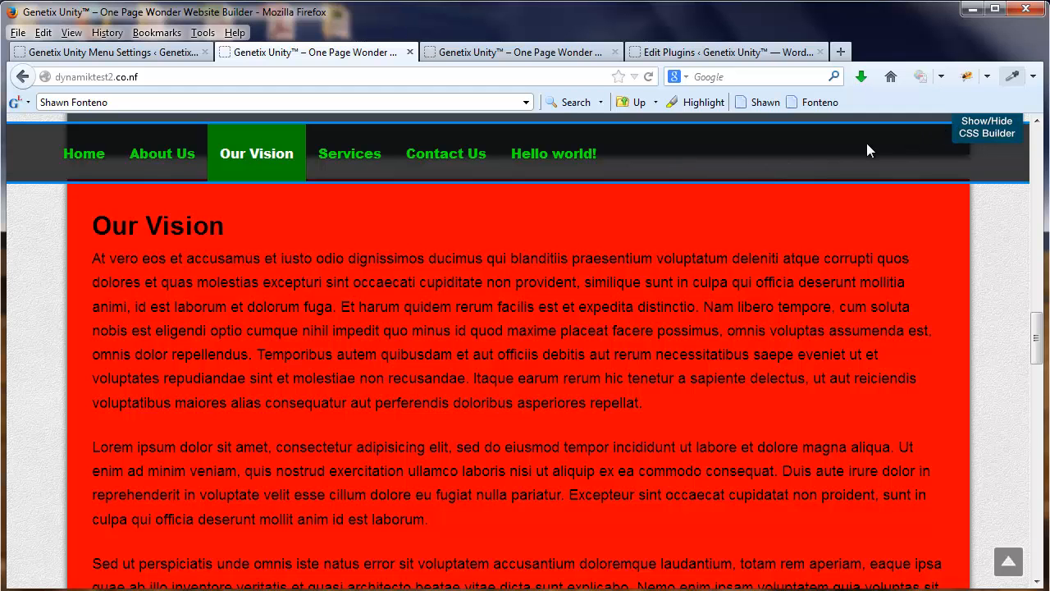
# Step: Change the .nav-primary background opacity to .5 in the custom CSS, save the changes and close the CSS Builder
pyautogui.click(994, 136)
pyautogui.moveTo(231, 465); pyautogui.dragTo(208, 418)
pyautogui.click(186, 462)
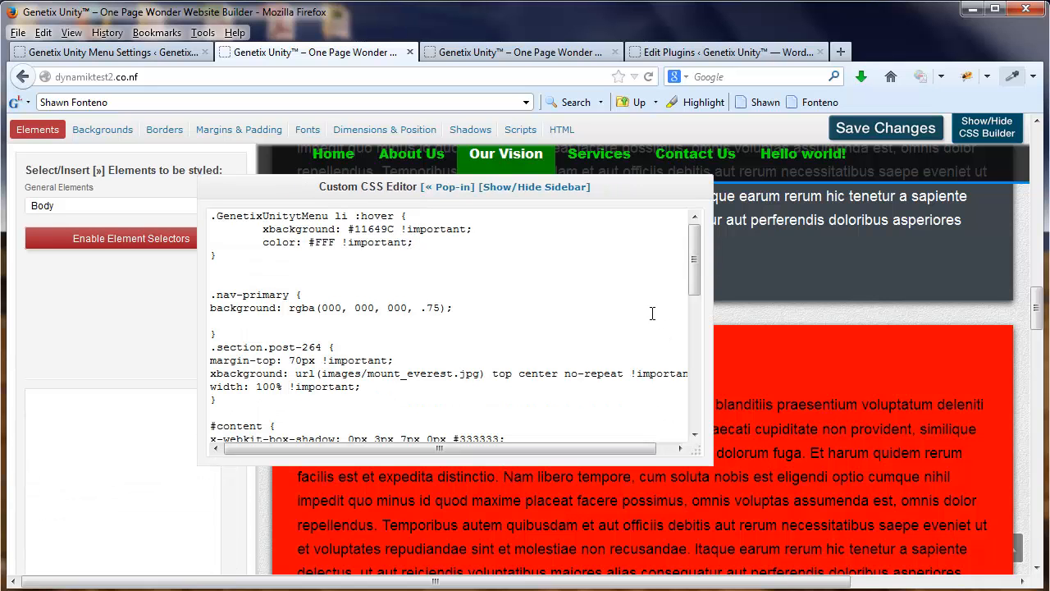
pyautogui.click(443, 306)
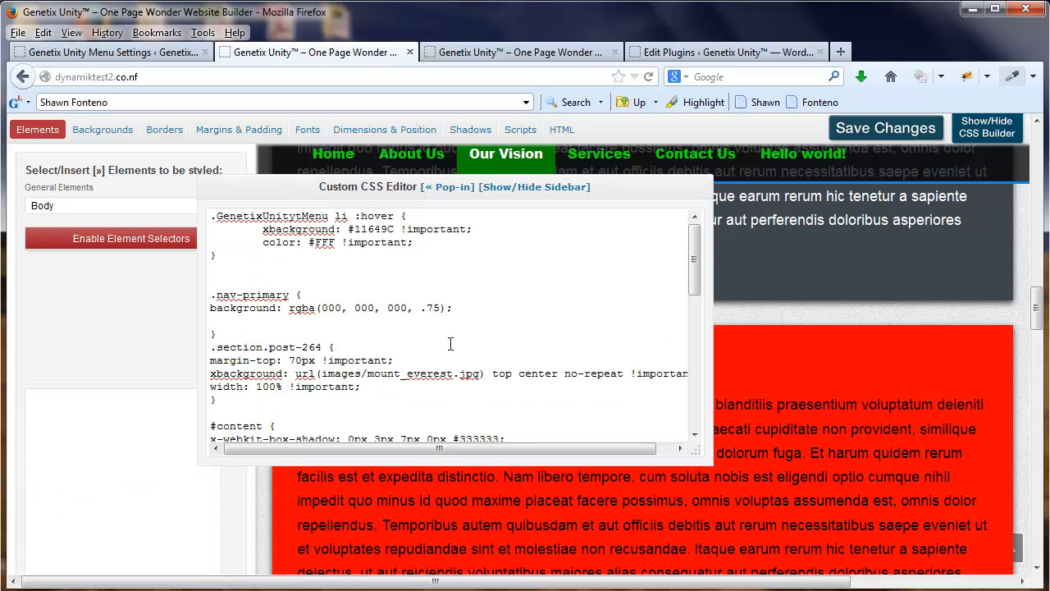
pyautogui.press('BackSpace')
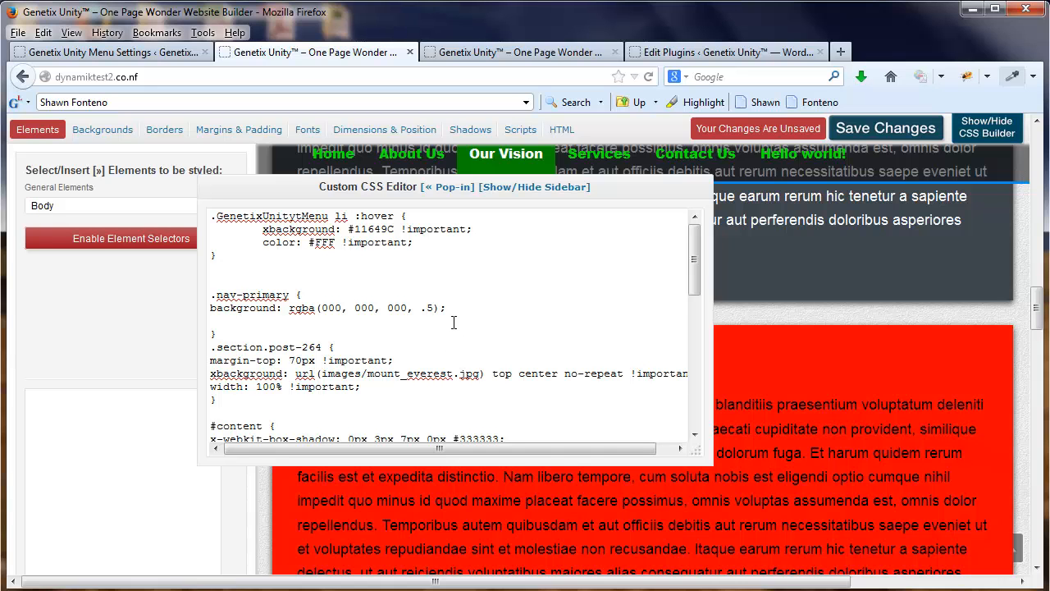
pyautogui.click(449, 193)
pyautogui.click(888, 131)
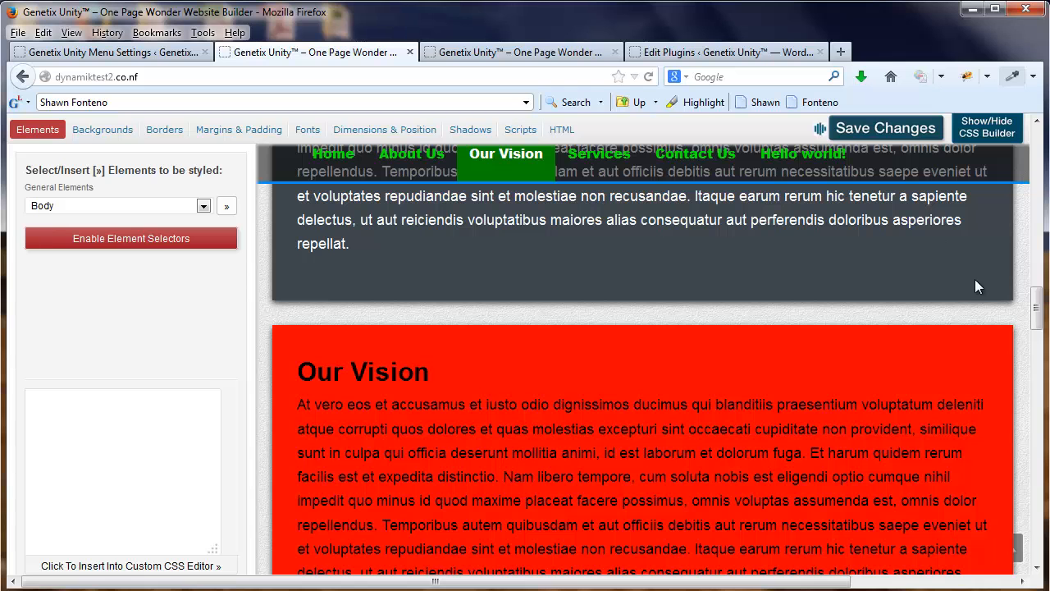
pyautogui.click(990, 131)
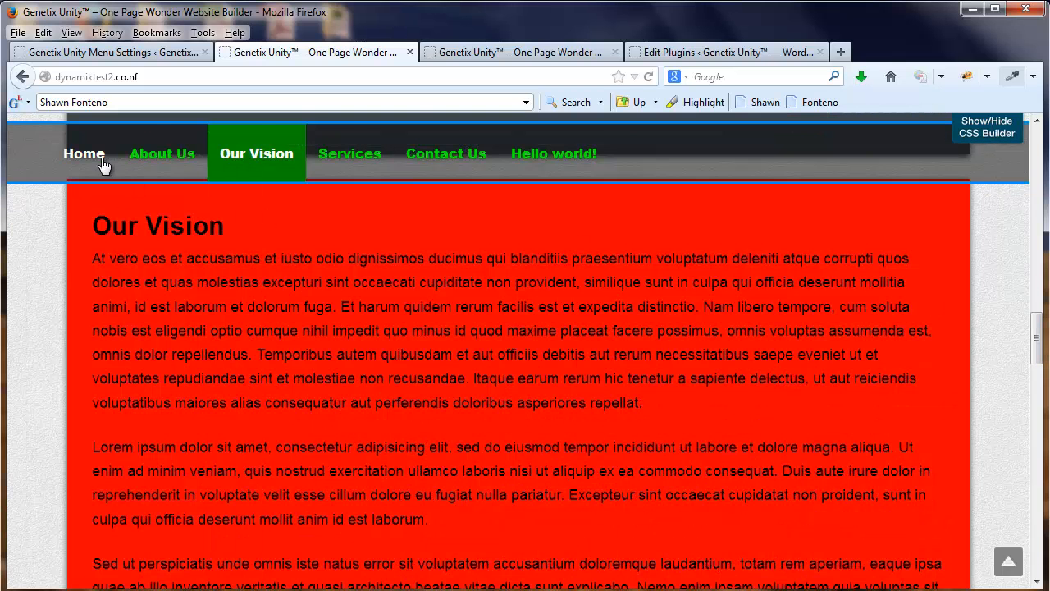
# Step: Go to Home and back to Our Vision on the live site to examine the more transparent menu
pyautogui.click(102, 162)
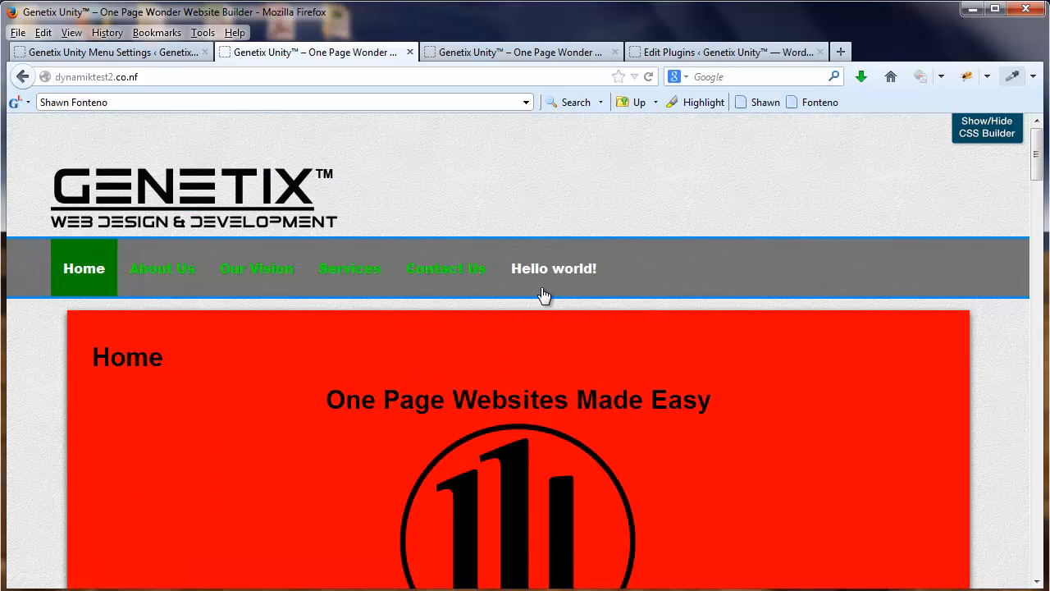
pyautogui.click(256, 268)
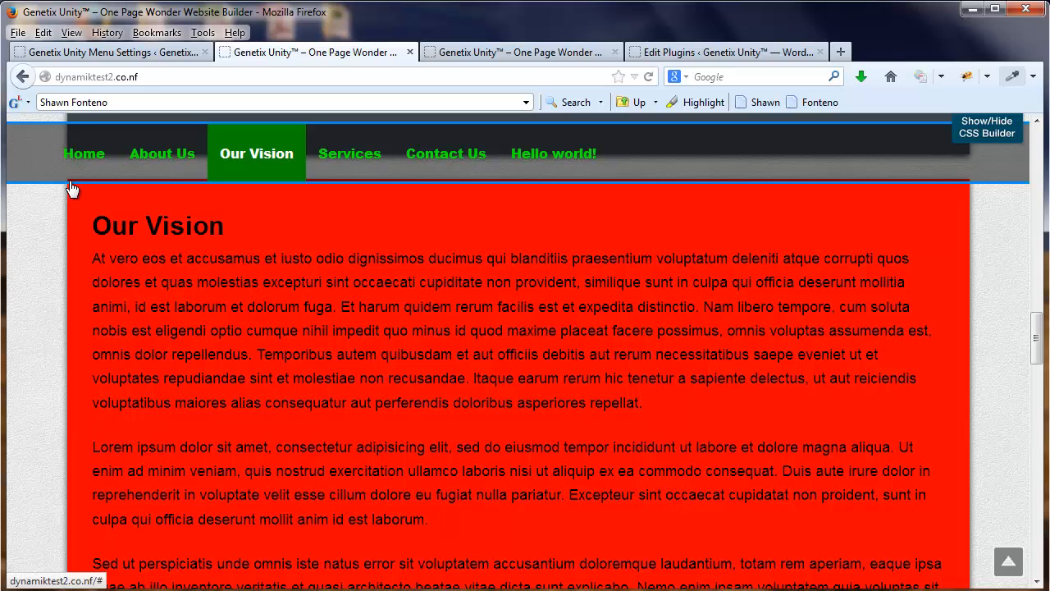
# Step: Turn off Auto for the page section "scroll to position" vertical offset and compare its value with the sticky menu top margin
pyautogui.click(175, 54)
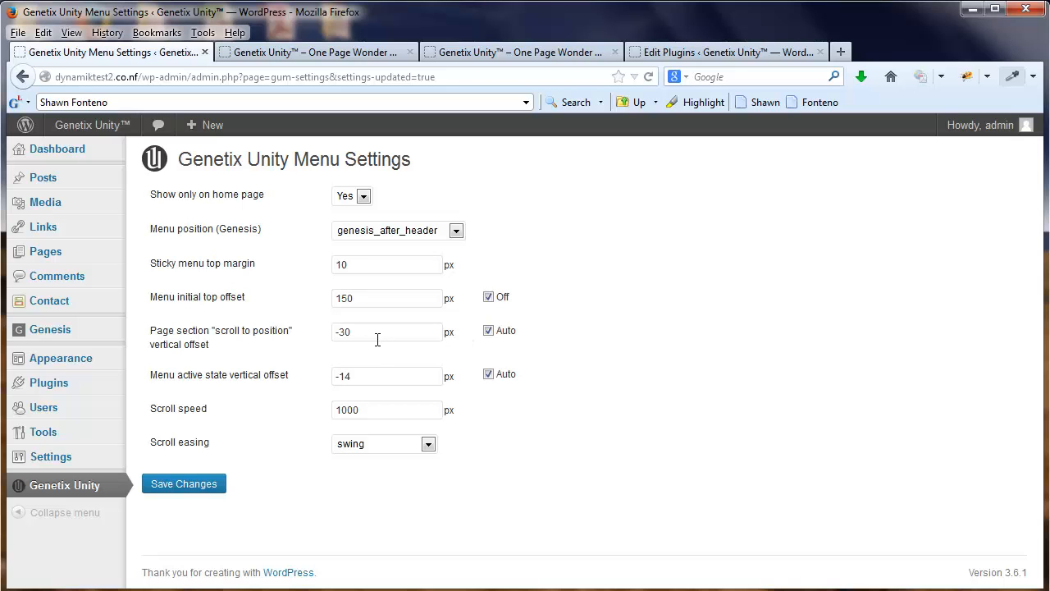
pyautogui.click(488, 332)
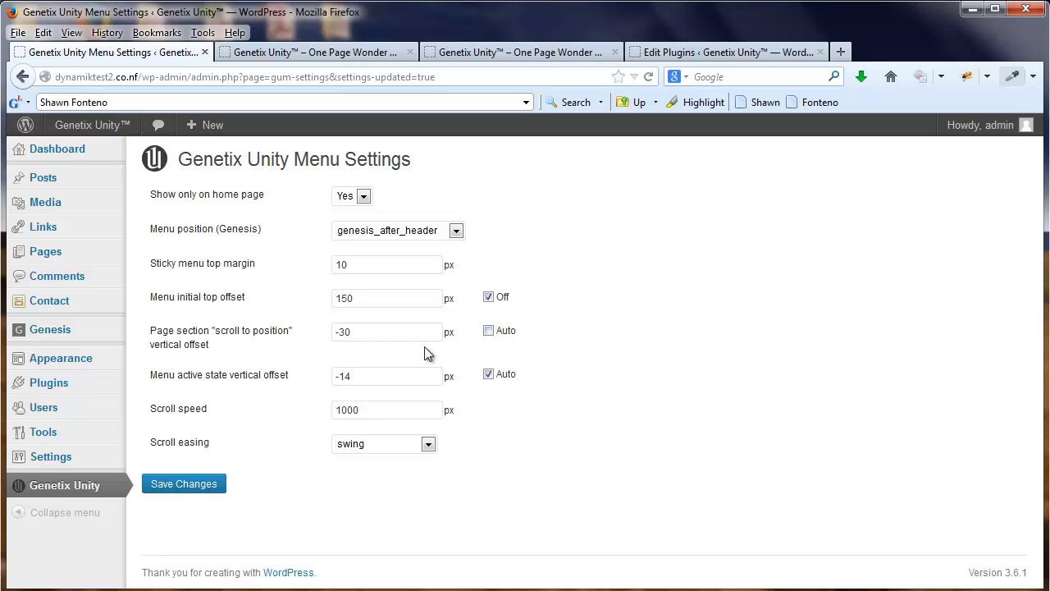
pyautogui.doubleClick(355, 266)
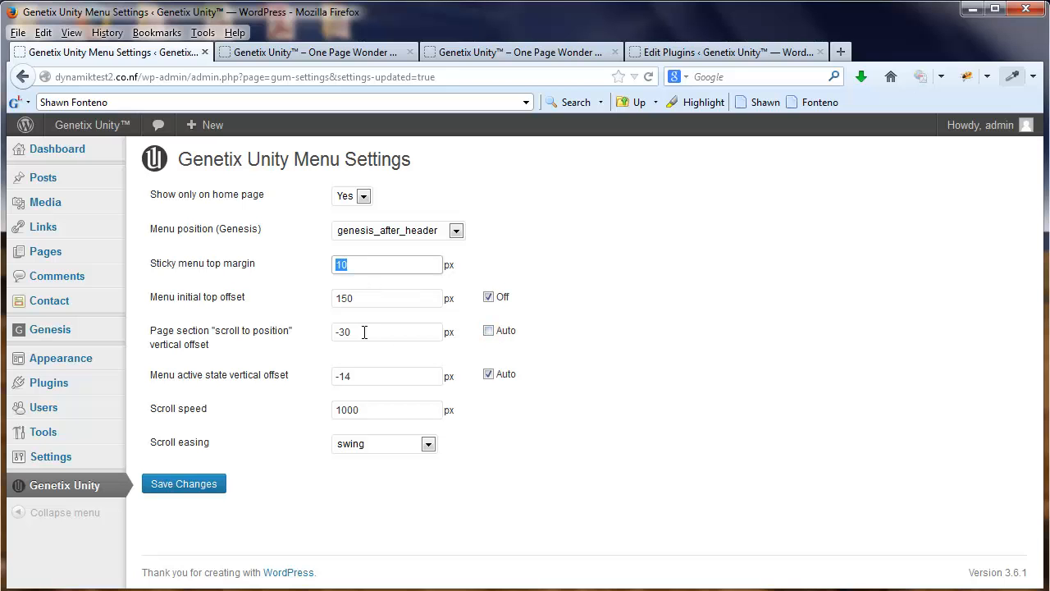
pyautogui.moveTo(333, 266); pyautogui.dragTo(361, 267)
pyautogui.click(360, 267)
pyautogui.click(309, 355)
pyautogui.moveTo(367, 333); pyautogui.dragTo(340, 329)
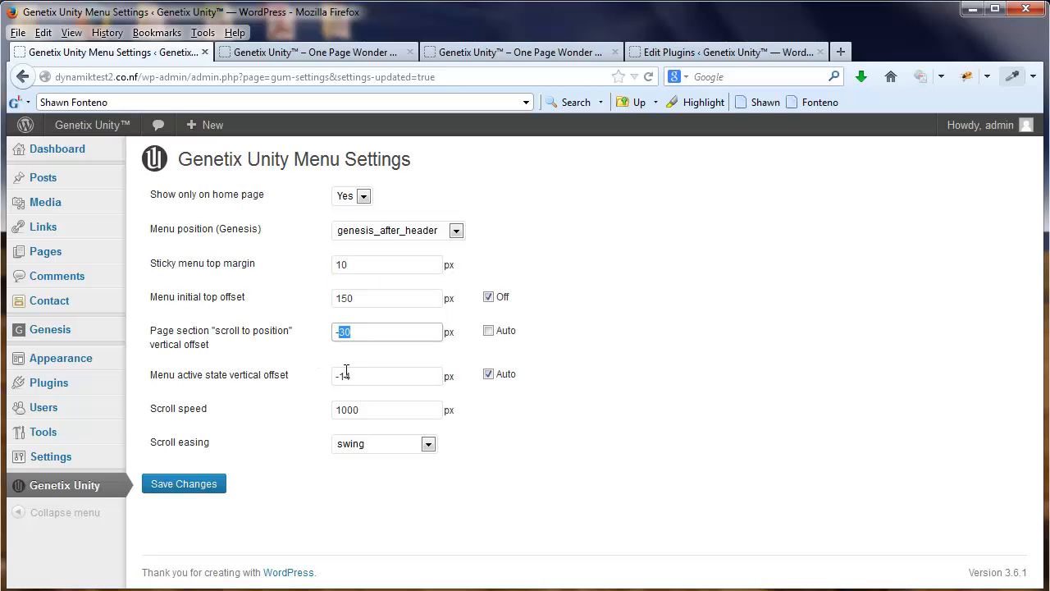
# Step: Set the page section "scroll to position" vertical offset to -16 px and save the menu settings
pyautogui.write('10')
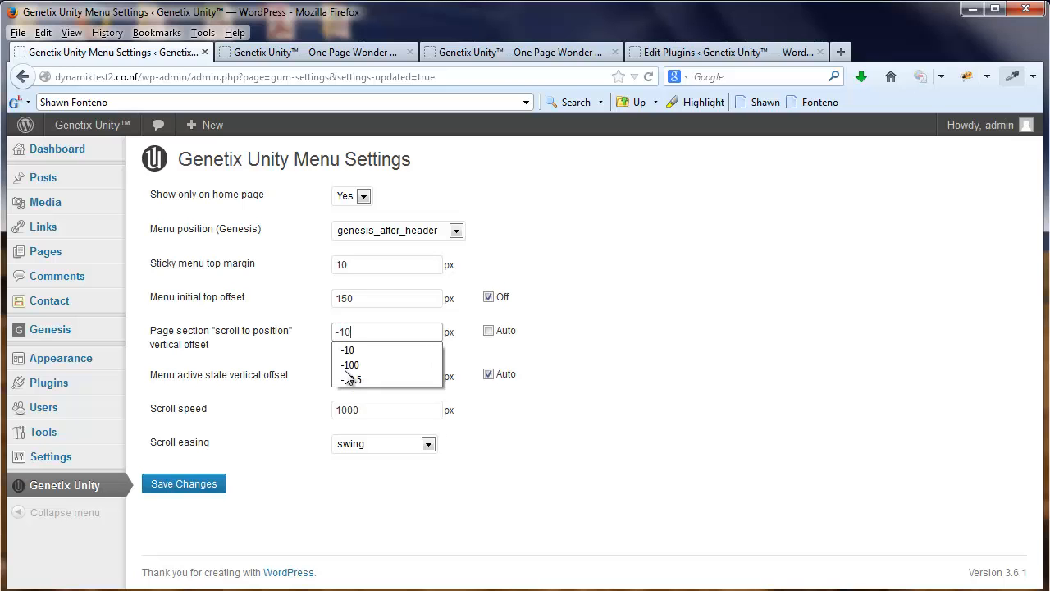
pyautogui.click(604, 417)
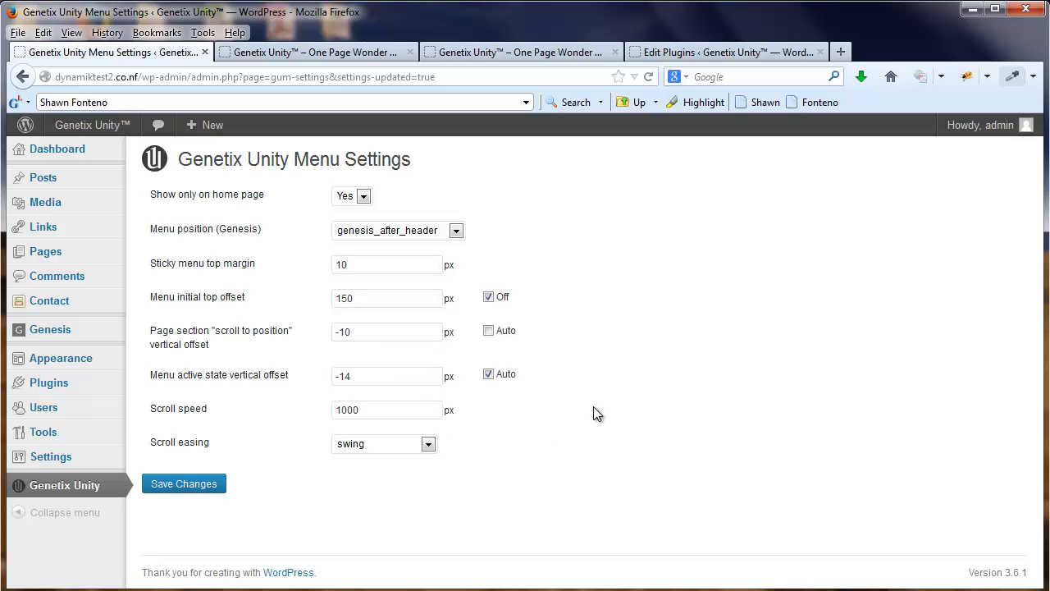
pyautogui.click(388, 331)
pyautogui.press('BackSpace')
pyautogui.write('6')
pyautogui.click(212, 497)
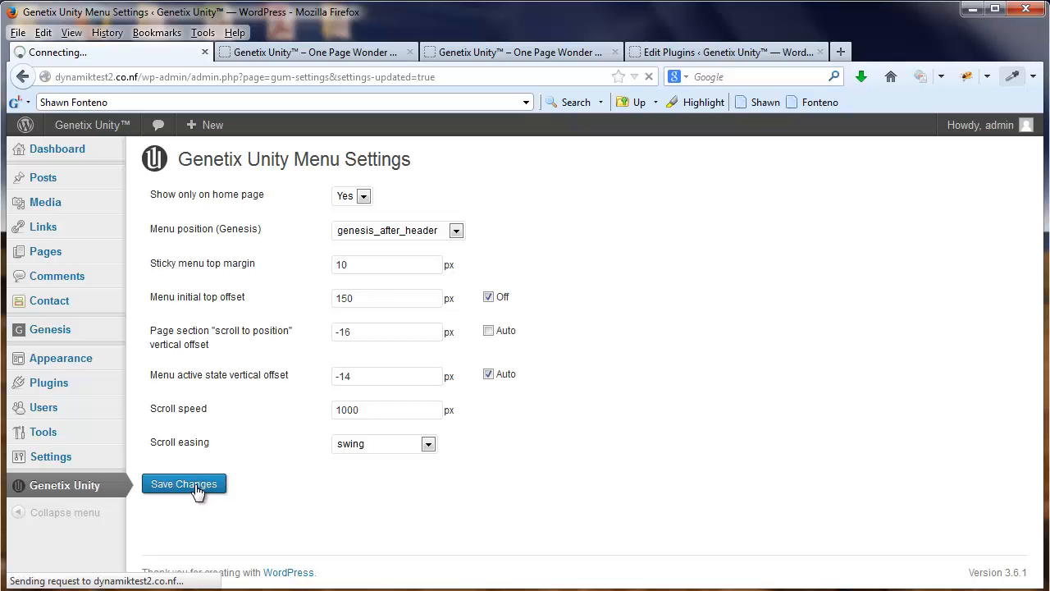
# Step: Reload the live site, examine Our Vision's alignment under the sticky menu, and return to the "scroll to position" offset setting
pyautogui.click(366, 57)
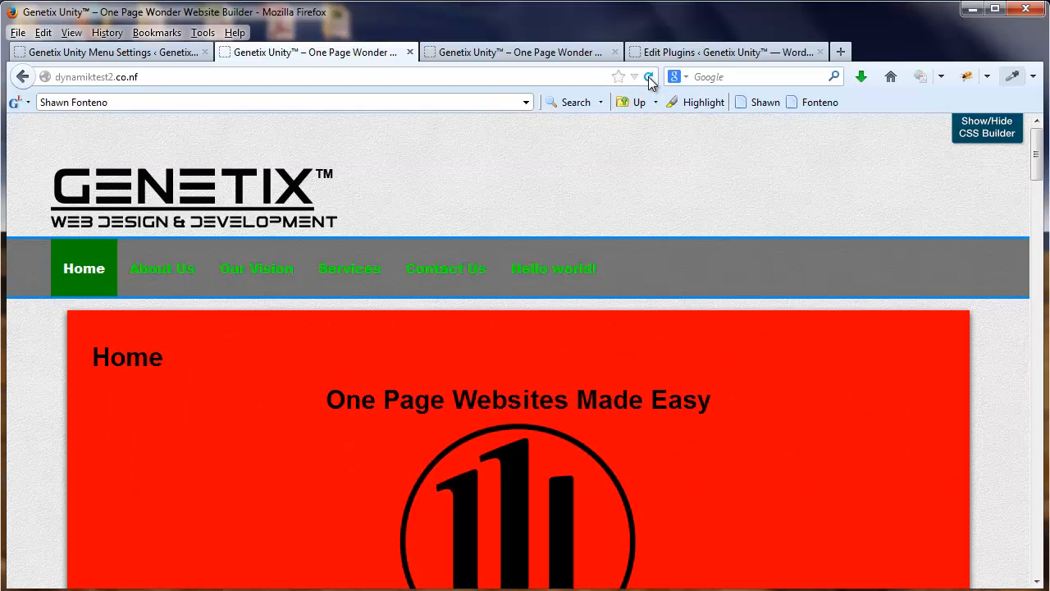
pyautogui.click(648, 78)
pyautogui.click(251, 279)
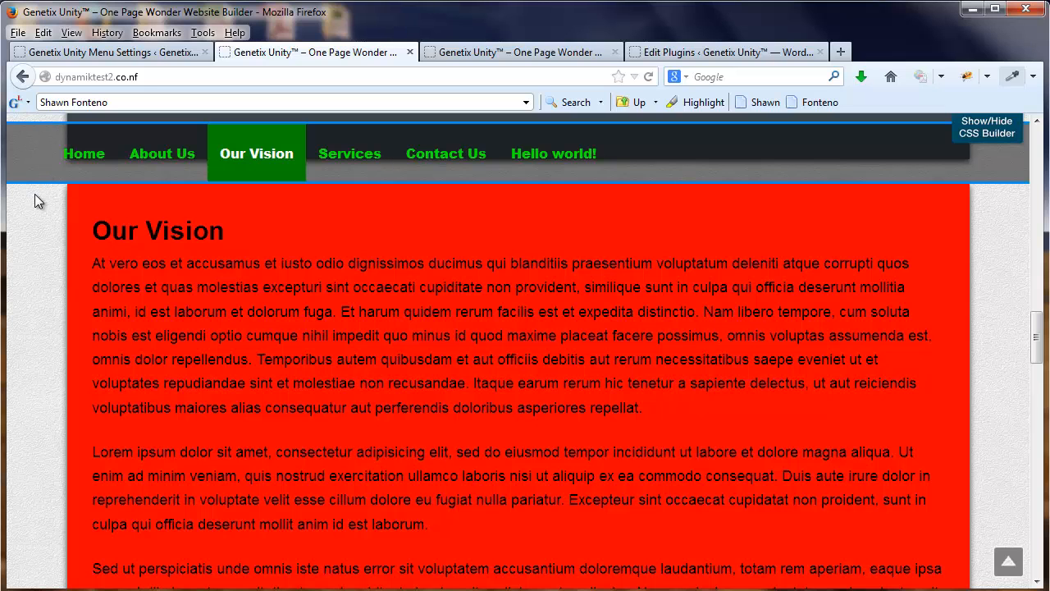
pyautogui.hotkey('ctrl', 'pageup')
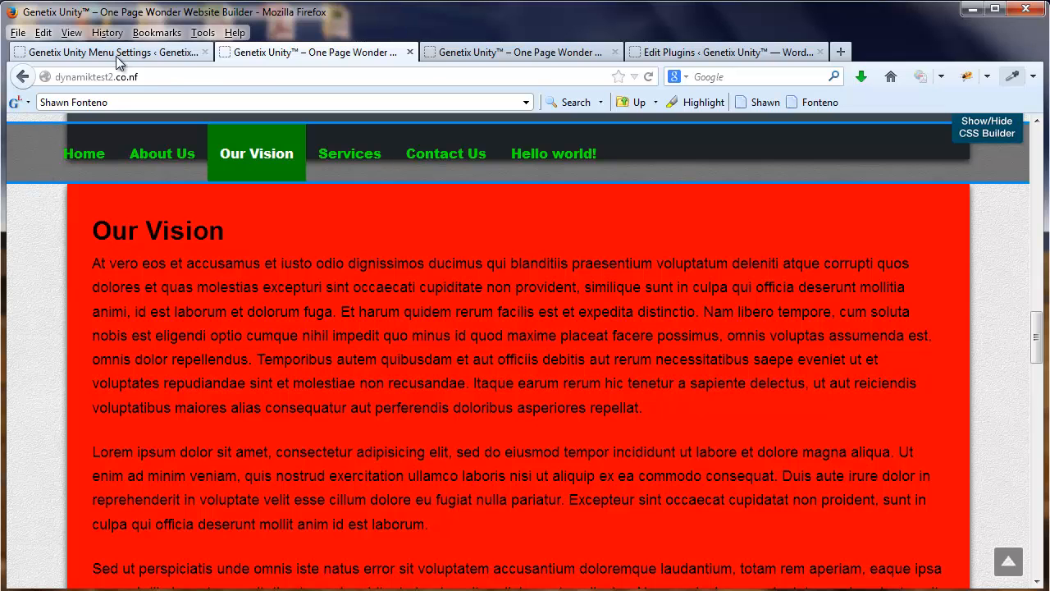
pyautogui.moveTo(146, 335); pyautogui.dragTo(224, 349)
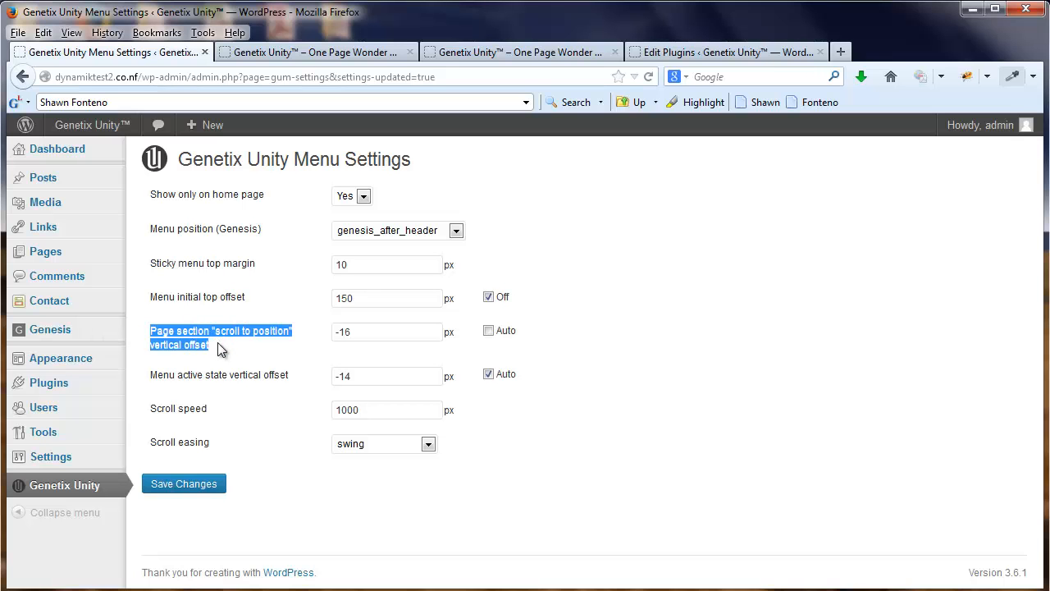
# Step: Visit Our Vision, Services, Contact Us and About Us on the live site to compare how each section lines up with the menu
pyautogui.hotkey('ctrl', 'pagedown')
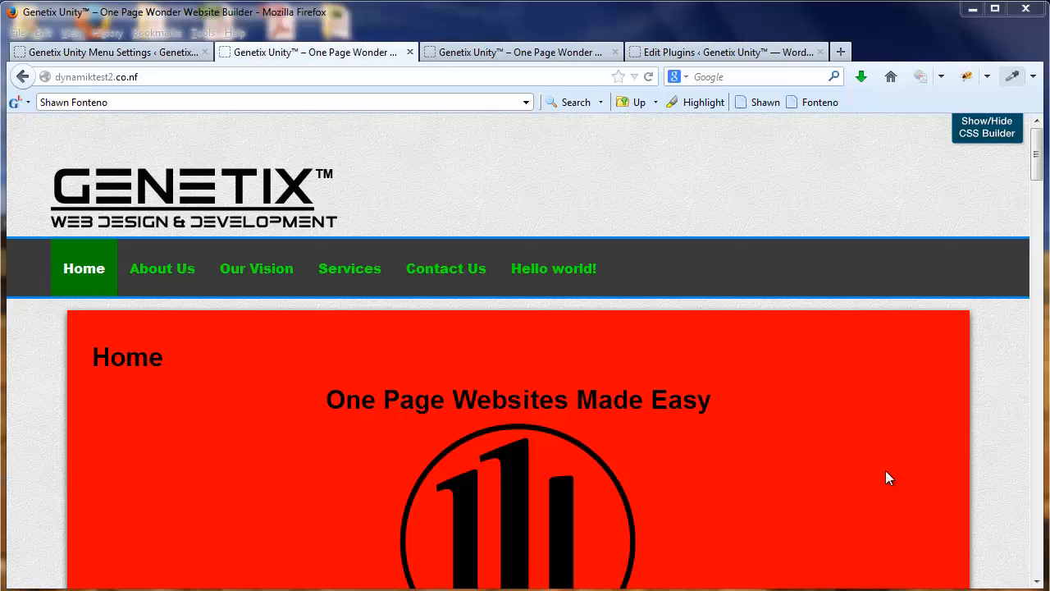
pyautogui.click(258, 273)
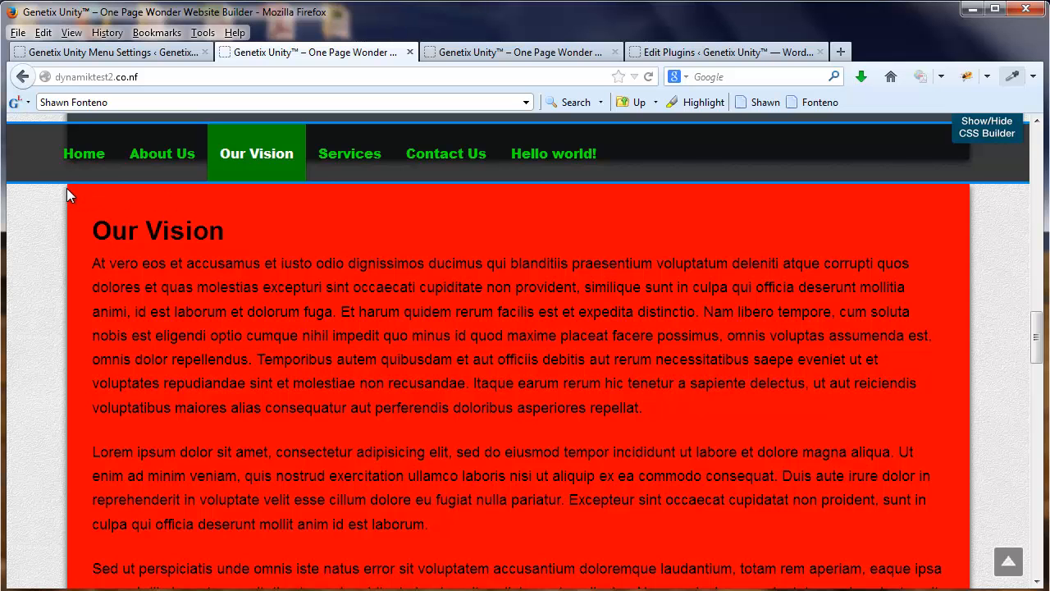
pyautogui.click(339, 153)
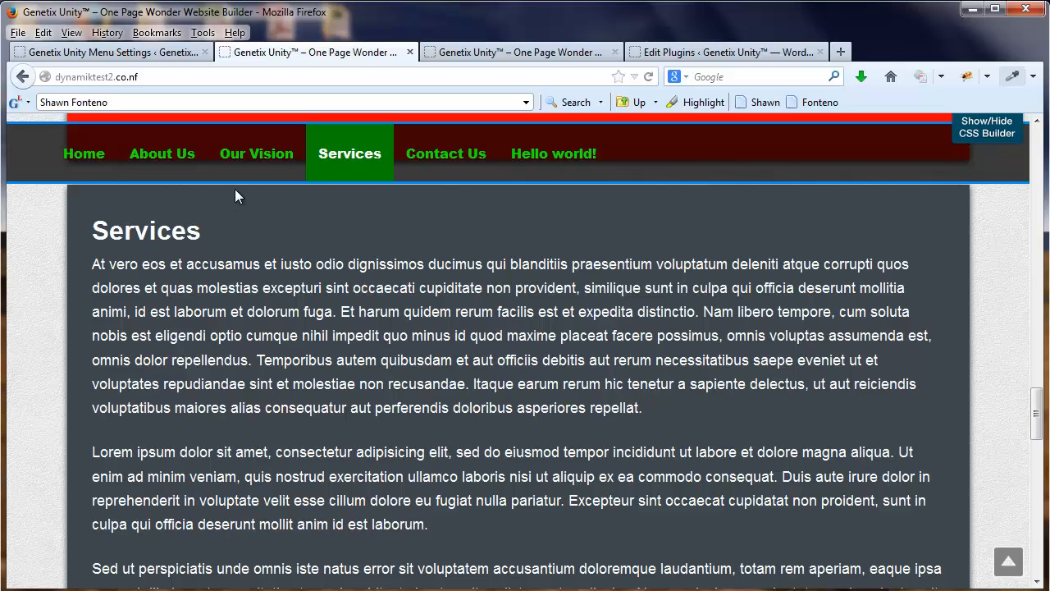
pyautogui.click(435, 153)
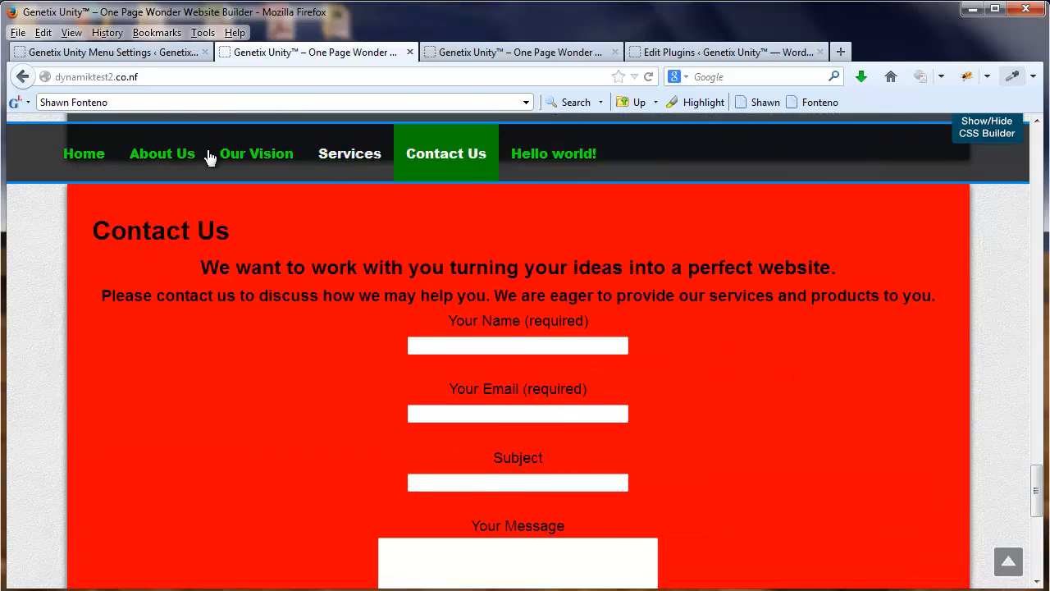
pyautogui.click(169, 158)
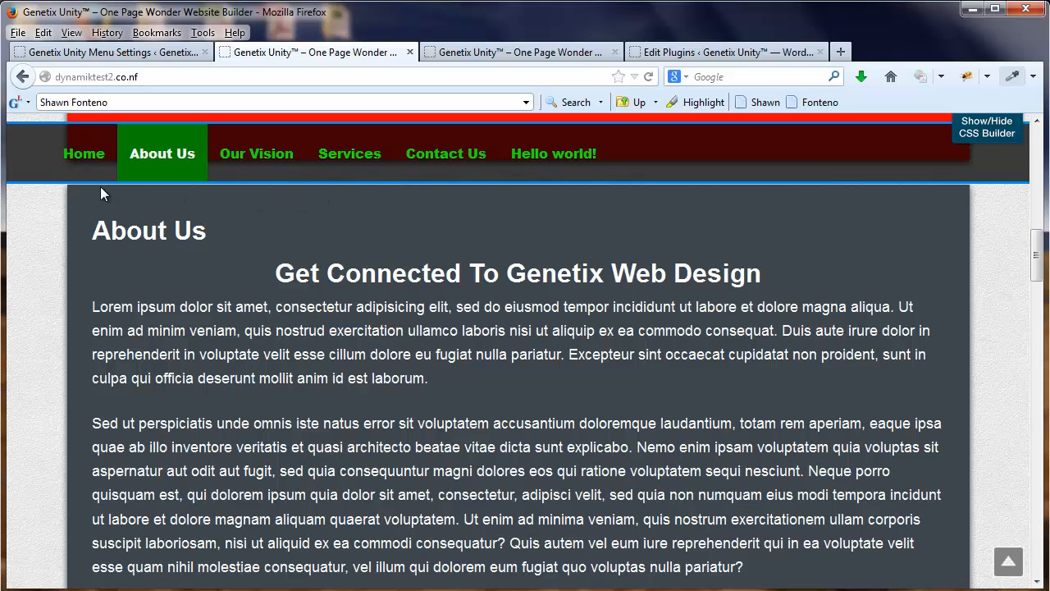
# Step: Fine-tune the page section "scroll to position" vertical offset to -15.5 px and save the menu settings
pyautogui.click(165, 53)
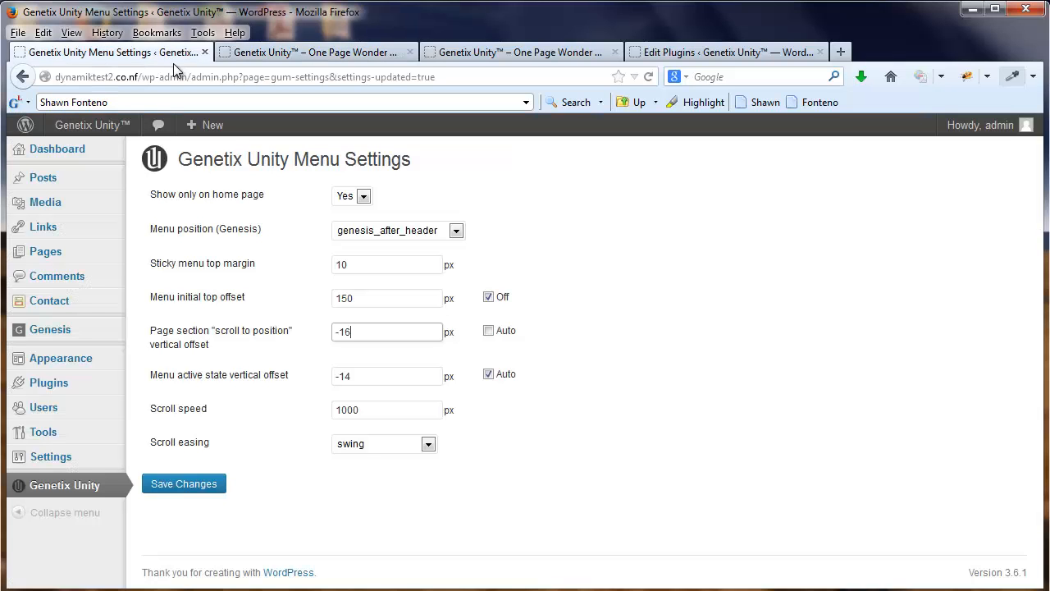
pyautogui.click(584, 430)
pyautogui.click(380, 334)
pyautogui.press('BackSpace')
pyautogui.write('5.5')
pyautogui.click(164, 489)
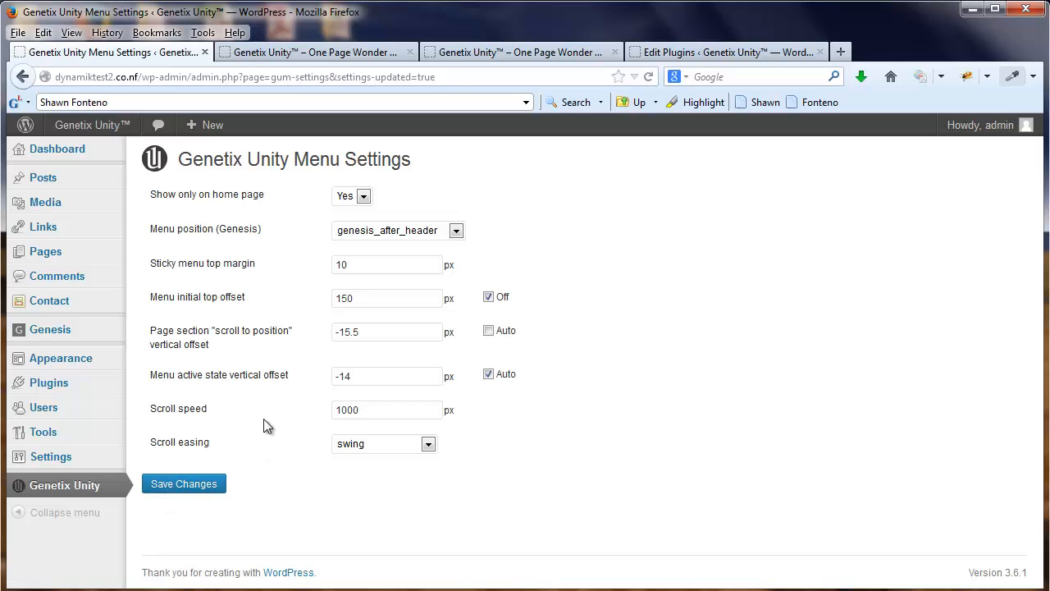
# Step: Reload the live site from Home and visit Our Vision, Services and About Us to examine the refined section alignment
pyautogui.click(322, 56)
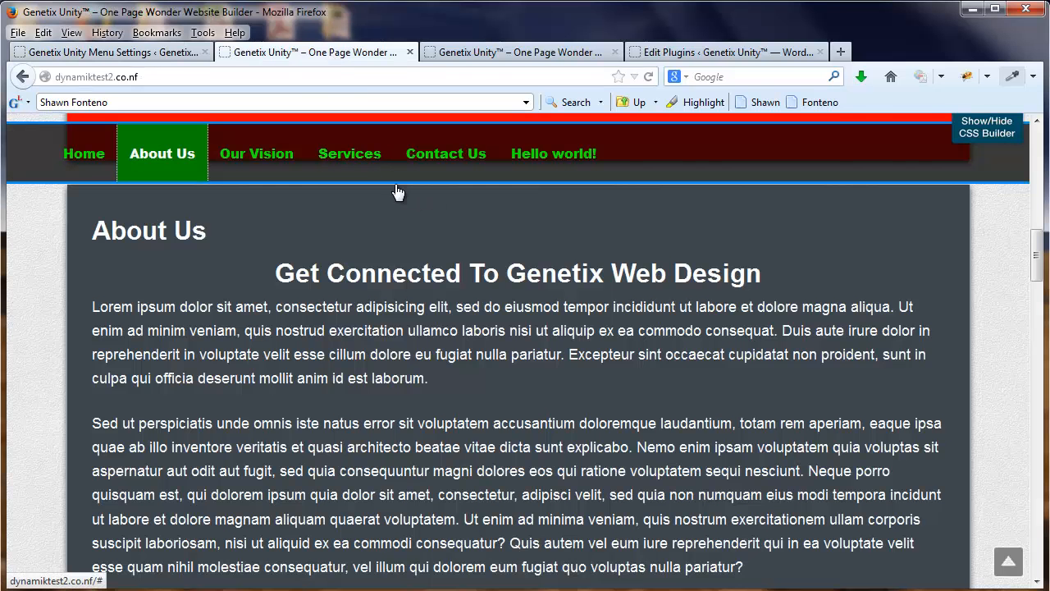
pyautogui.click(83, 160)
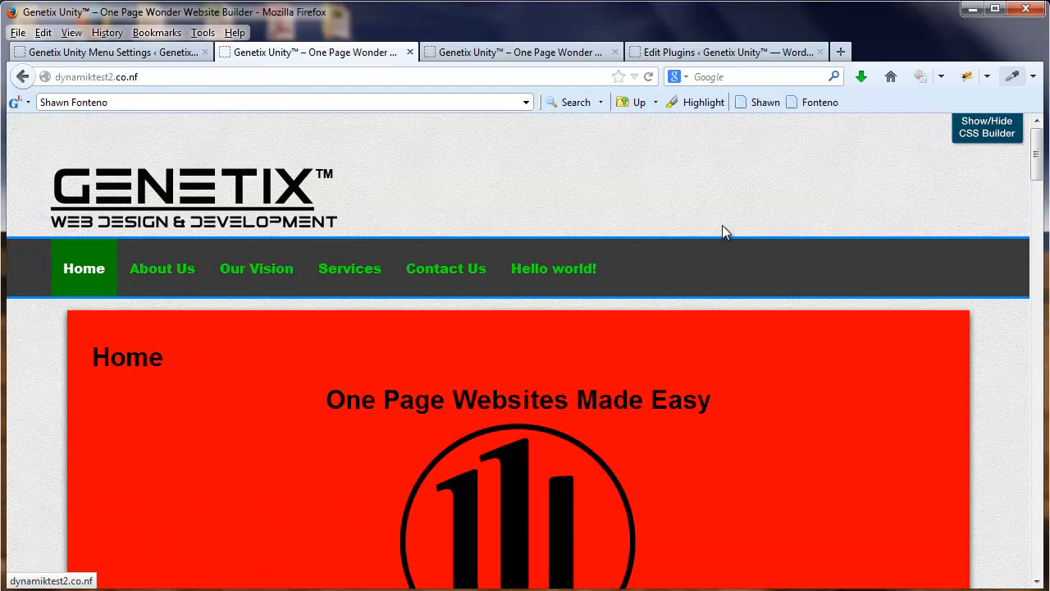
pyautogui.click(648, 77)
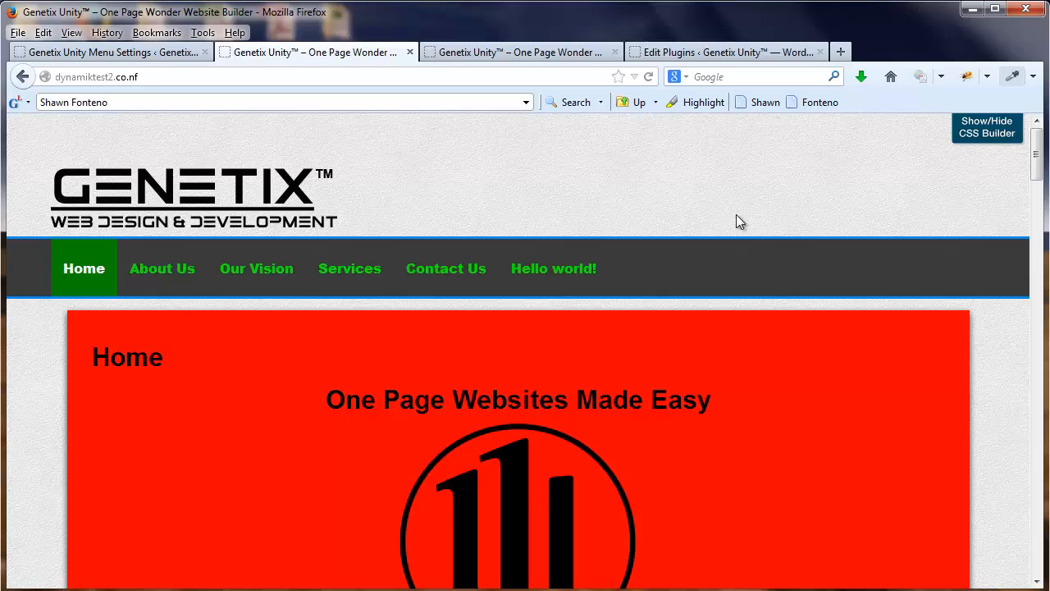
pyautogui.click(259, 271)
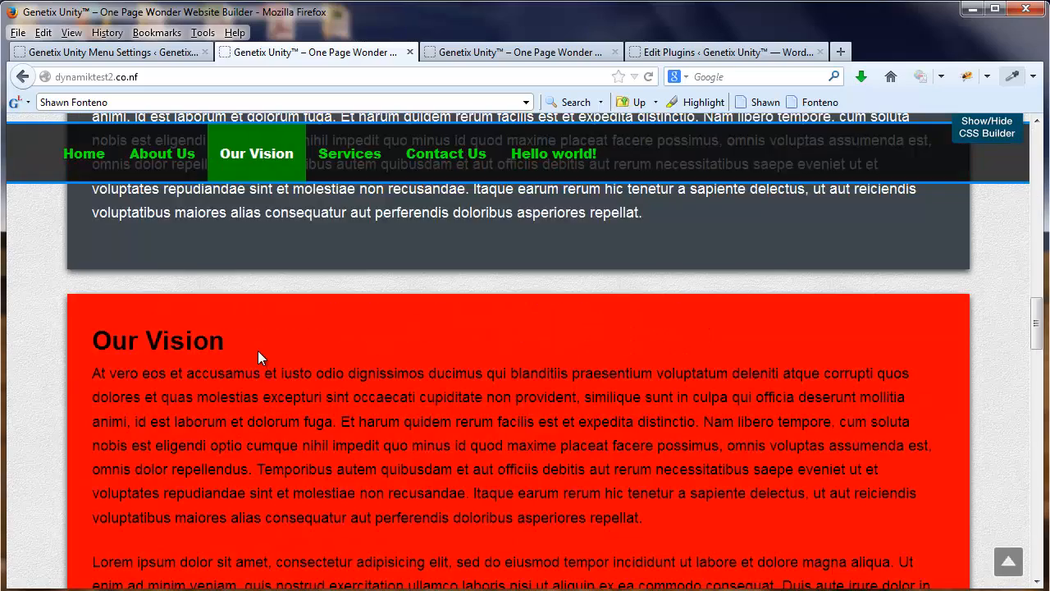
pyautogui.click(345, 154)
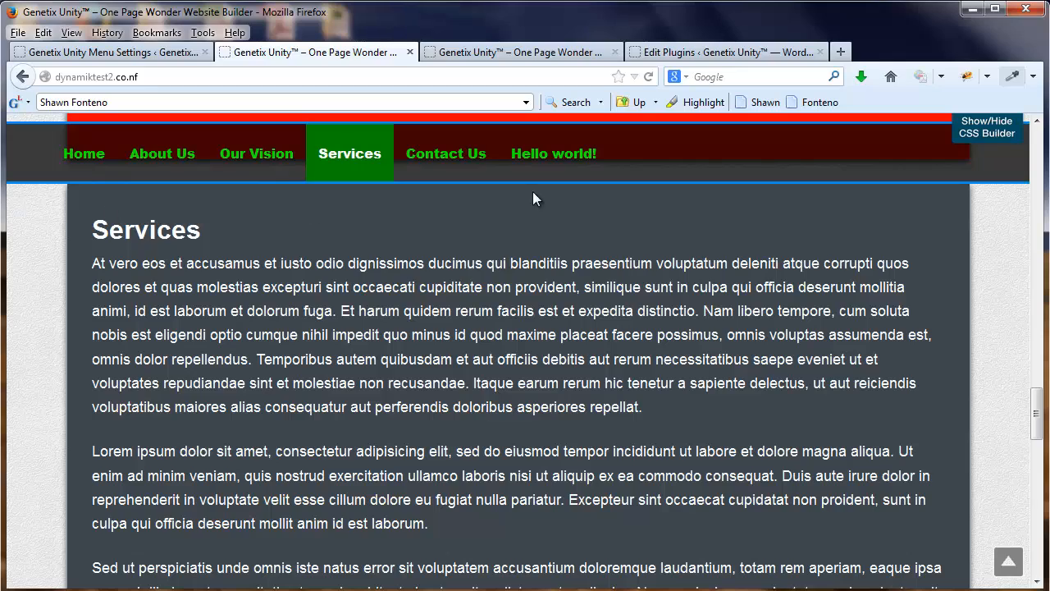
pyautogui.click(167, 173)
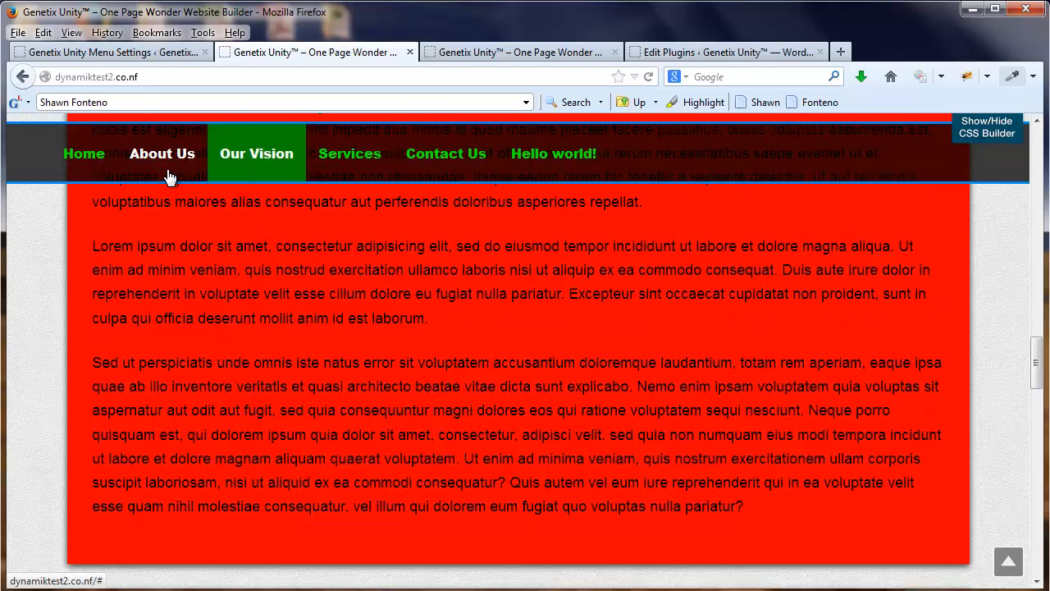
# Step: Close the old live site tab and reopen the site in a new tab from the Genetix Unity Menu Settings page
pyautogui.click(119, 51)
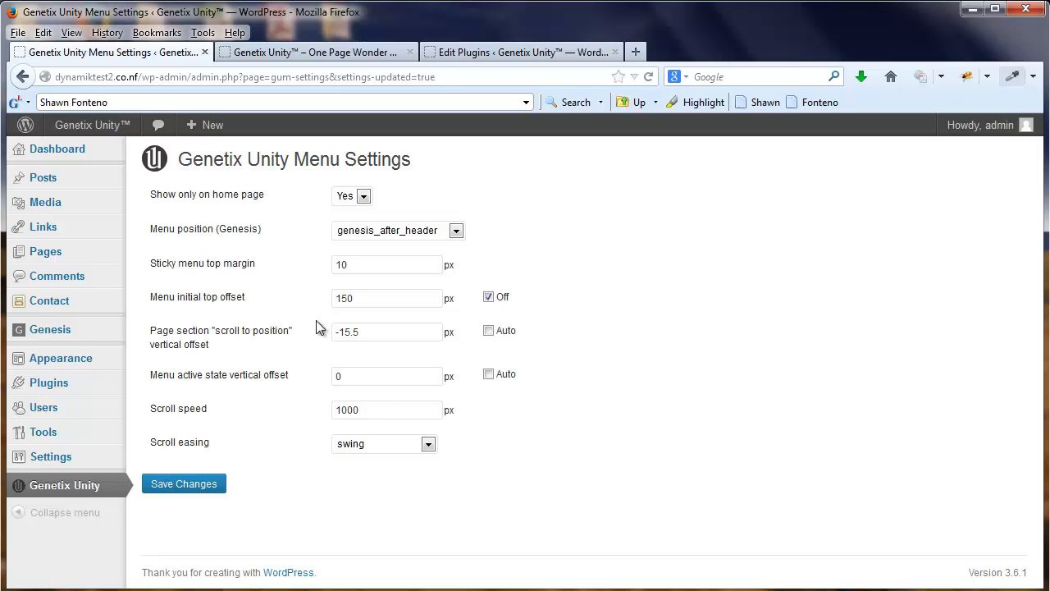
pyautogui.click(302, 51)
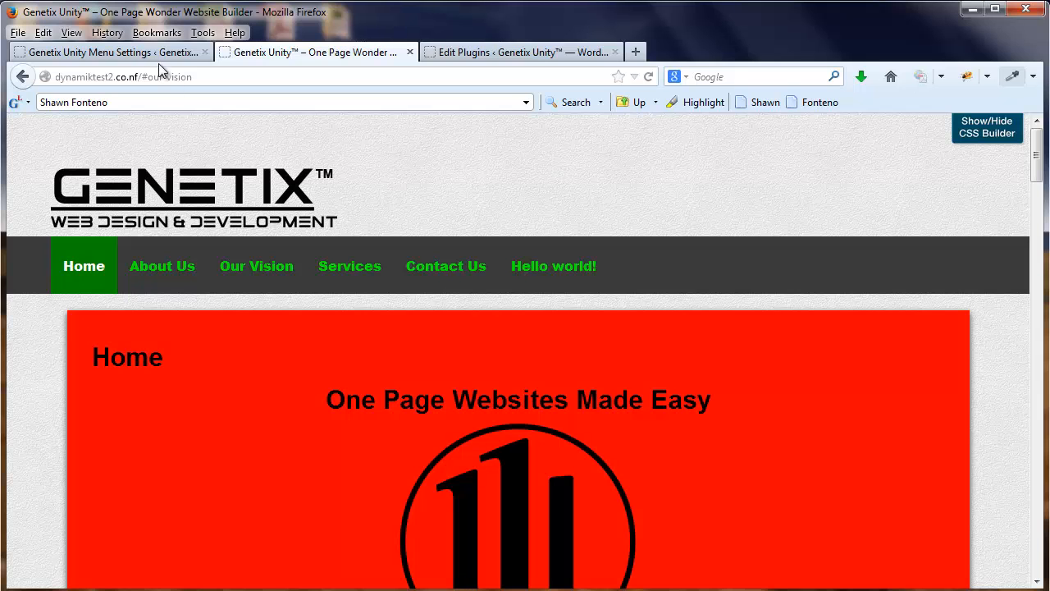
pyautogui.click(123, 52)
pyautogui.click(325, 54)
pyautogui.click(409, 51)
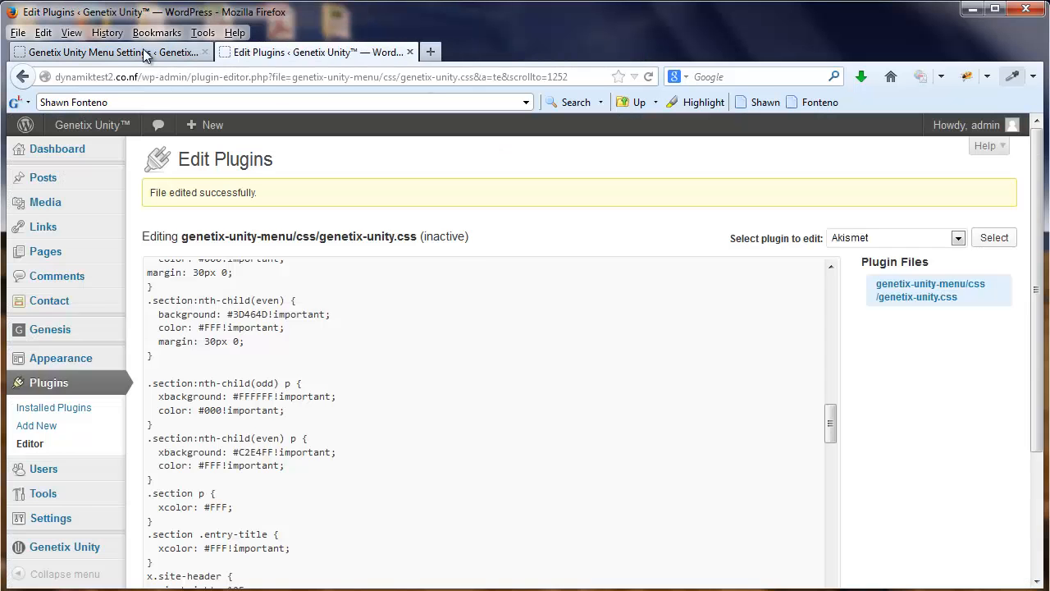
pyautogui.click(145, 53)
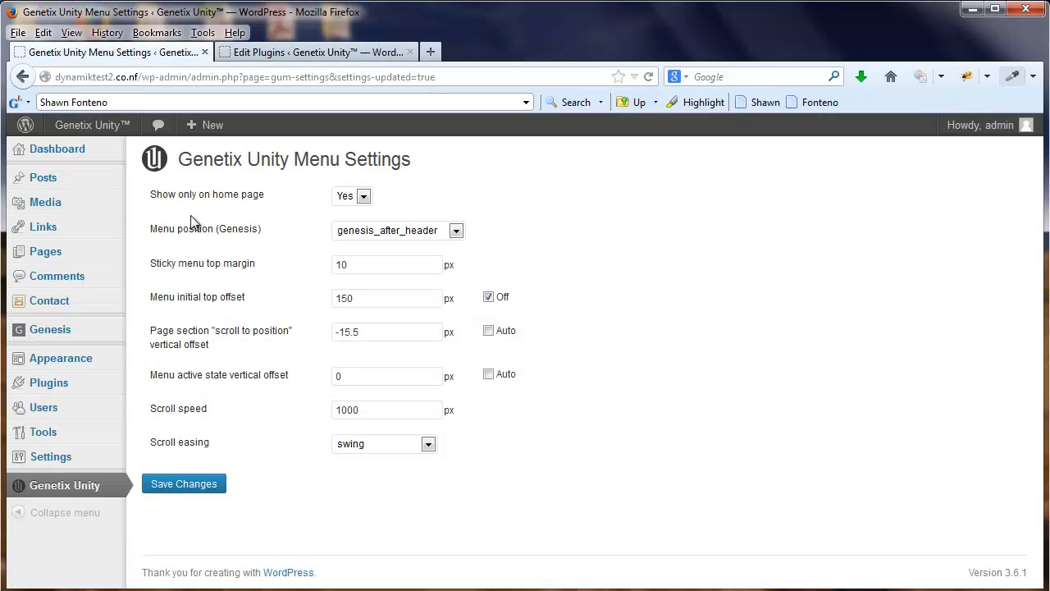
pyautogui.middleClick(88, 127)
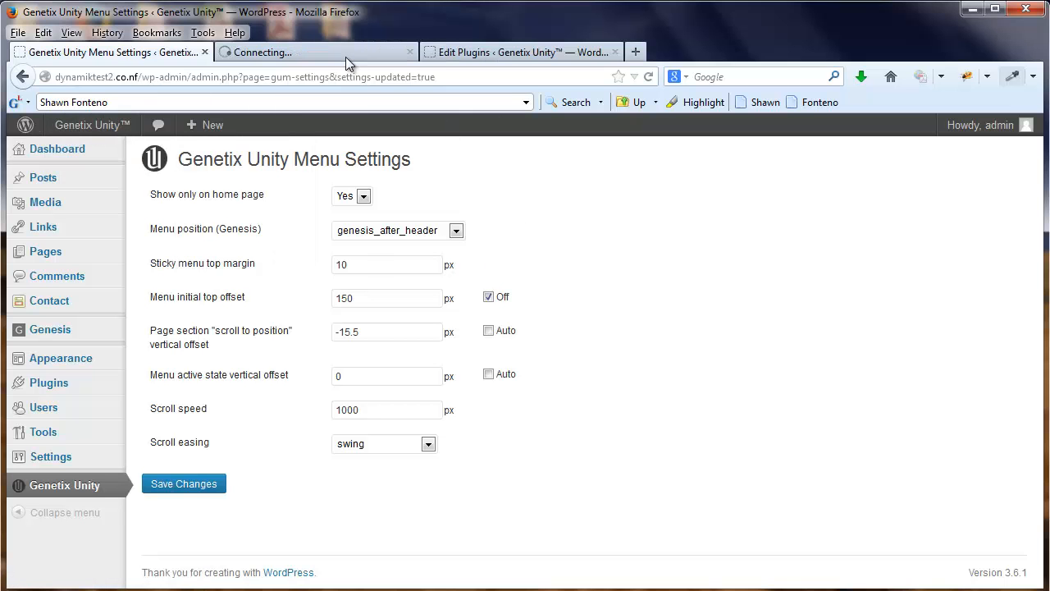
pyautogui.click(345, 62)
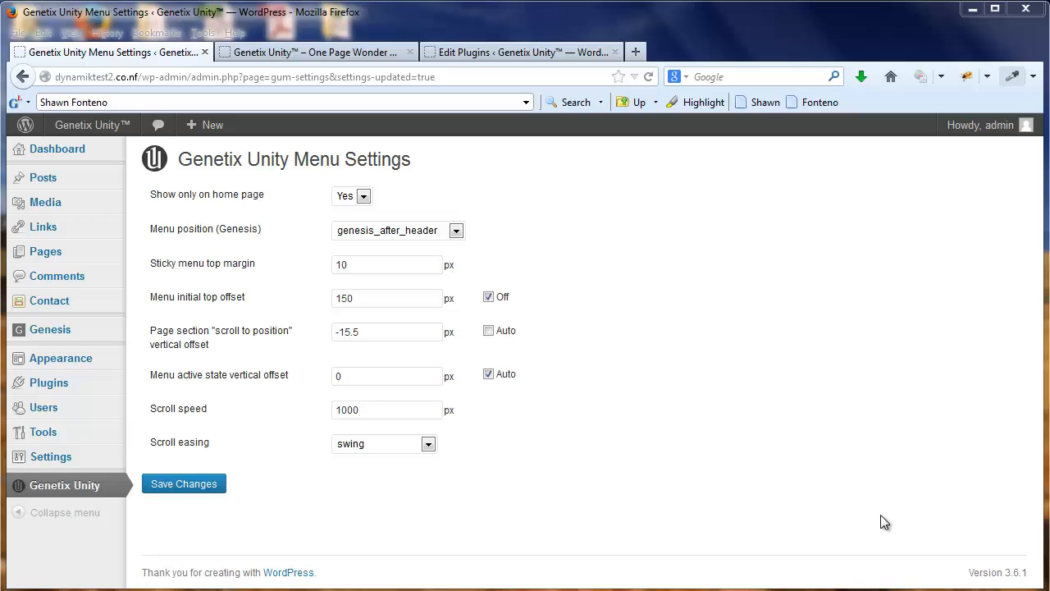
# Step: Scroll the live site to About Us to examine how the menu active state vertical offset affects the highlighted menu item
pyautogui.moveTo(149, 375); pyautogui.dragTo(205, 381)
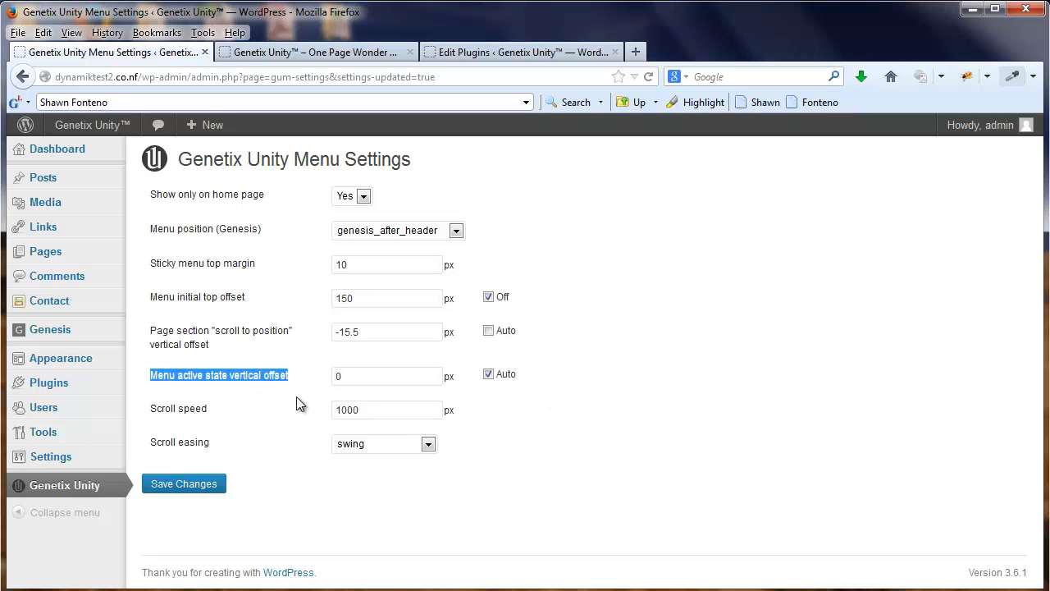
pyautogui.click(265, 52)
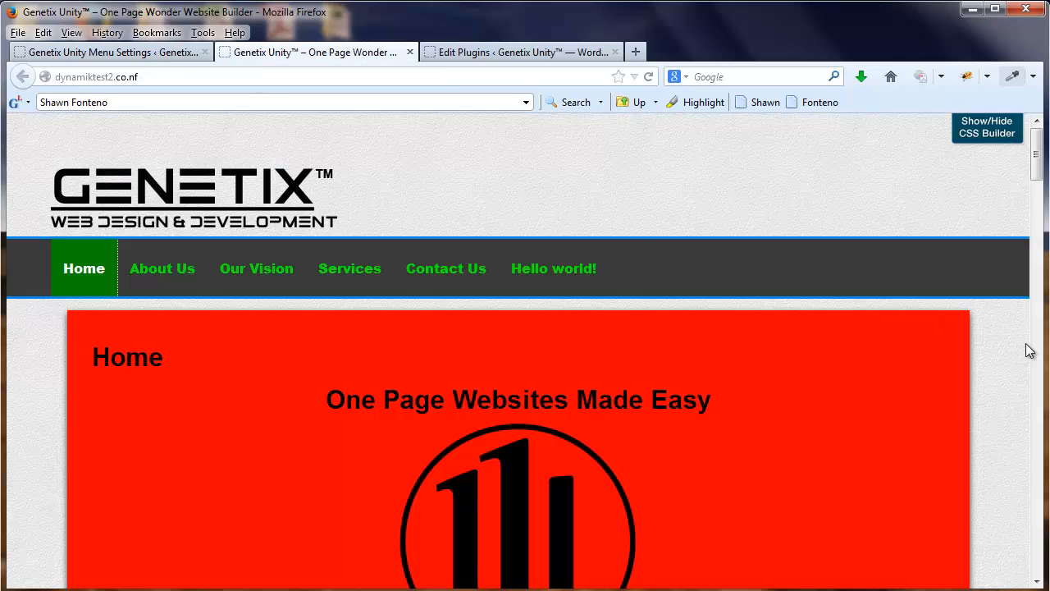
pyautogui.scroll(-5, 1027, 345)
pyautogui.moveTo(1037, 217); pyautogui.dragTo(1044, 259)
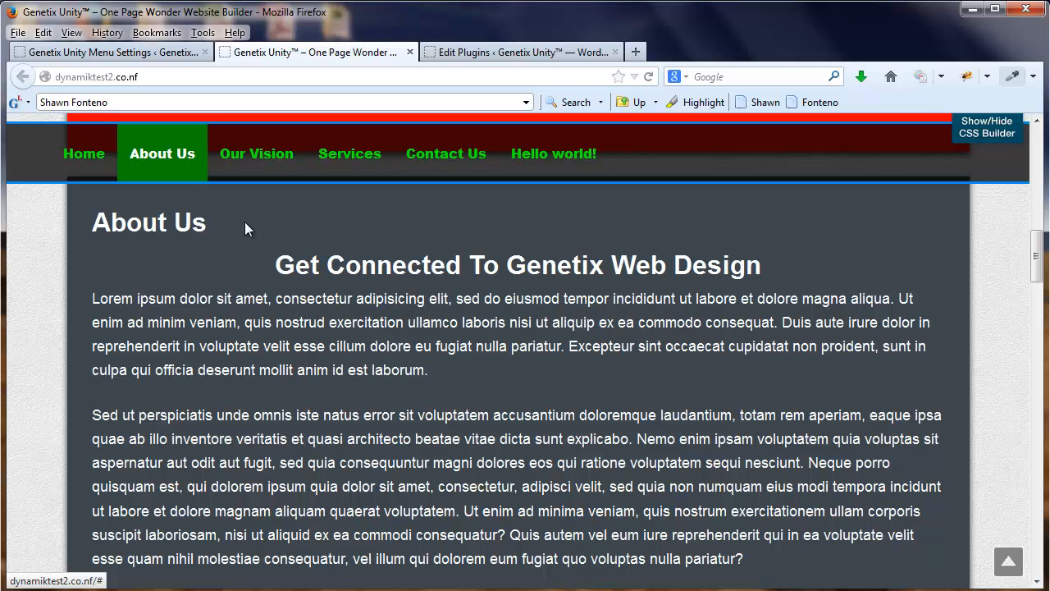
pyautogui.doubleClick(105, 225)
pyautogui.moveTo(212, 219); pyautogui.dragTo(229, 247)
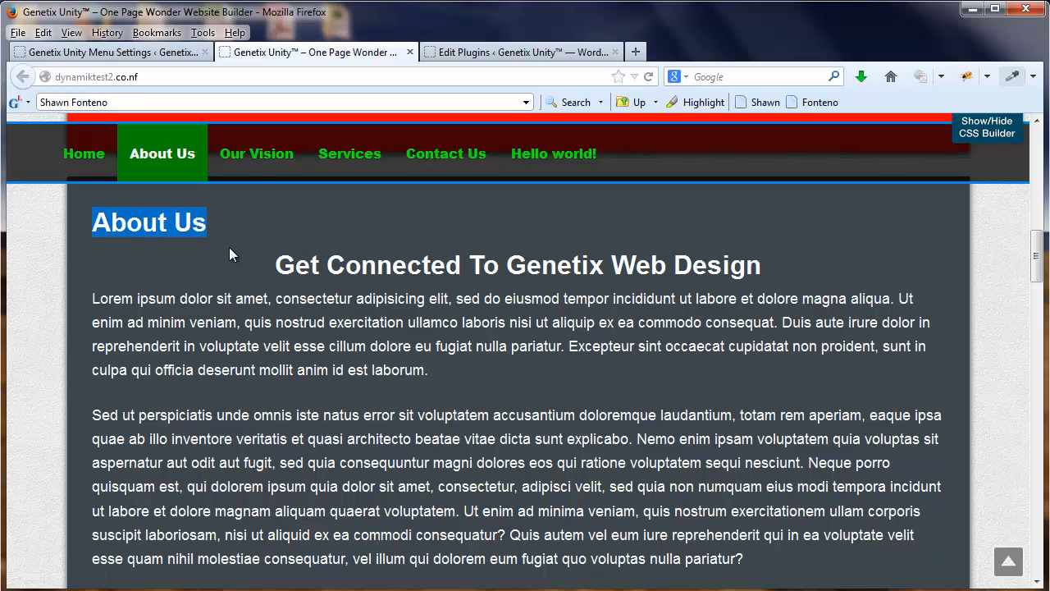
# Step: Examine the active menu item around Our Vision on the live site, and return to the menu active state vertical offset setting
pyautogui.click(238, 170)
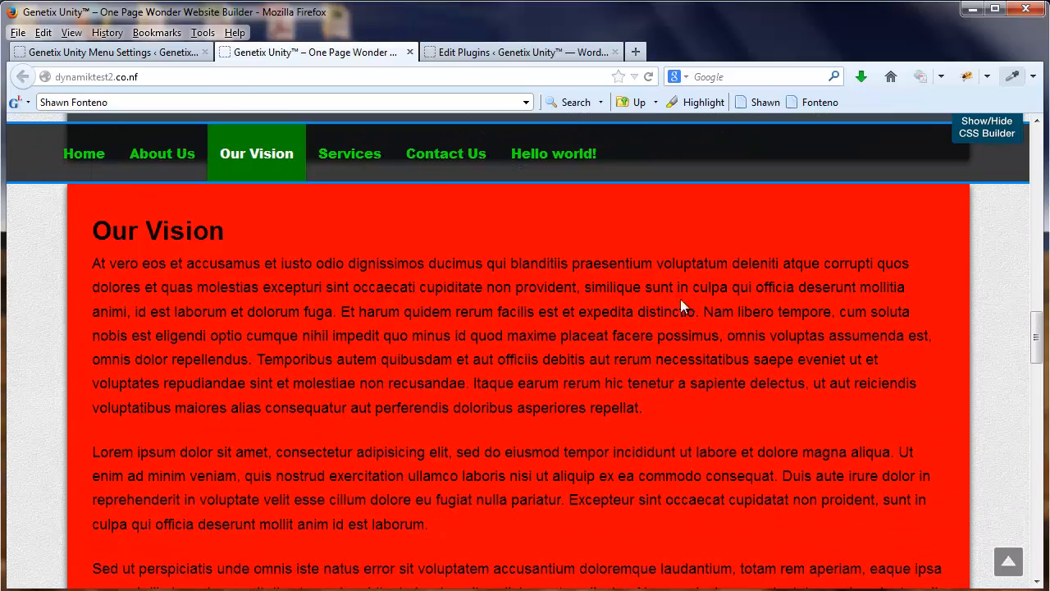
pyautogui.moveTo(1039, 330)
pyautogui.mouseDown()
pyautogui.moveTo(1039, 314)
pyautogui.moveTo(1039, 335)
pyautogui.mouseUp()
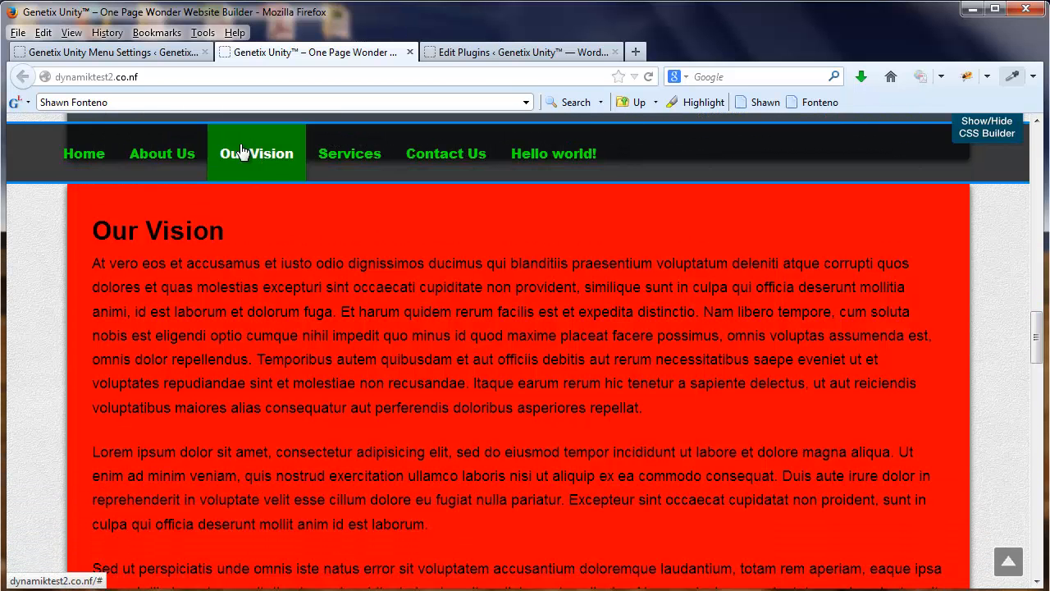
pyautogui.click(169, 54)
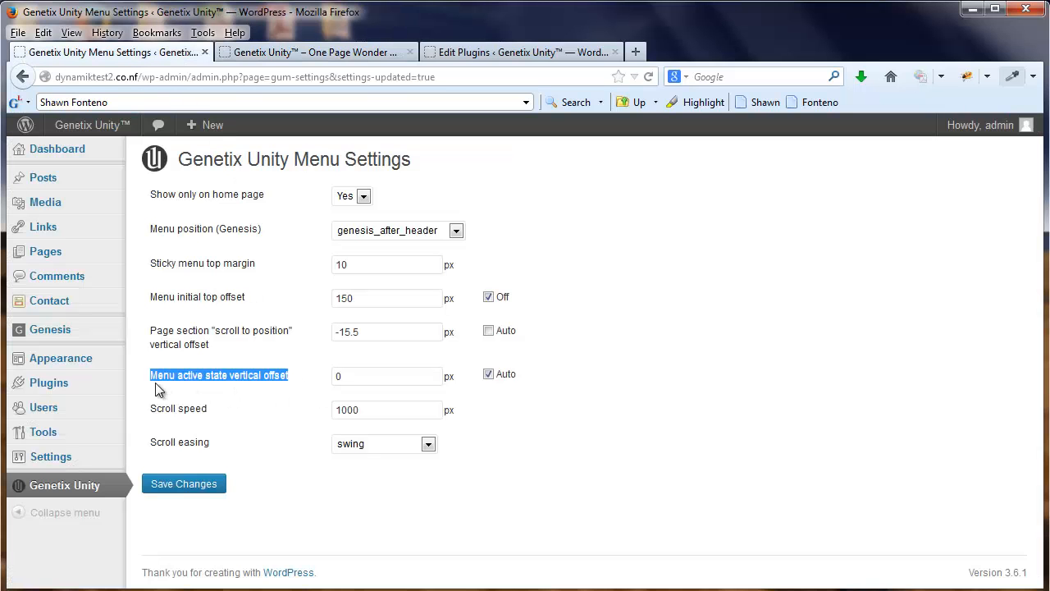
pyautogui.click(156, 384)
pyautogui.moveTo(150, 377); pyautogui.dragTo(261, 385)
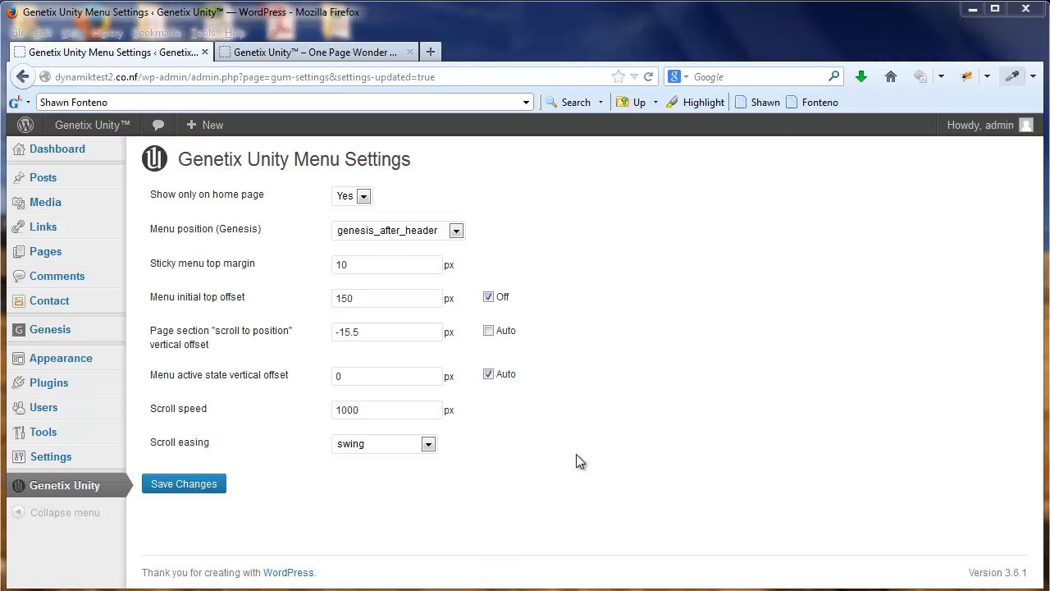
# Step: Review the Scroll speed setting and its value in the menu settings
pyautogui.moveTo(151, 409); pyautogui.dragTo(213, 416)
pyautogui.click(212, 410)
pyautogui.moveTo(378, 410); pyautogui.dragTo(331, 408)
pyautogui.click(291, 451)
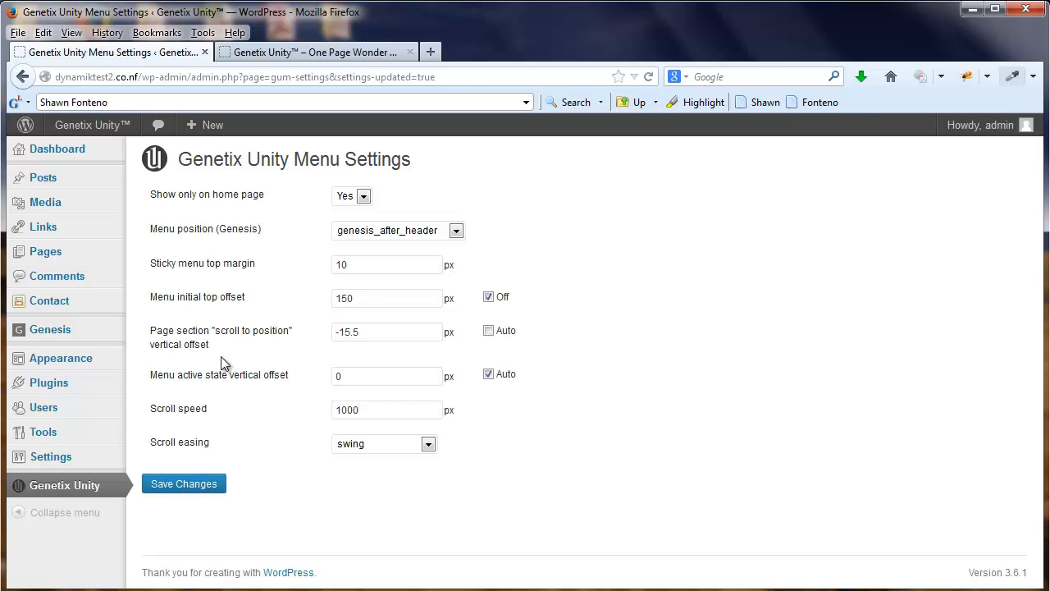
# Step: Set the menu's scroll speed to 500 and save the changes
pyautogui.moveTo(374, 411); pyautogui.dragTo(300, 424)
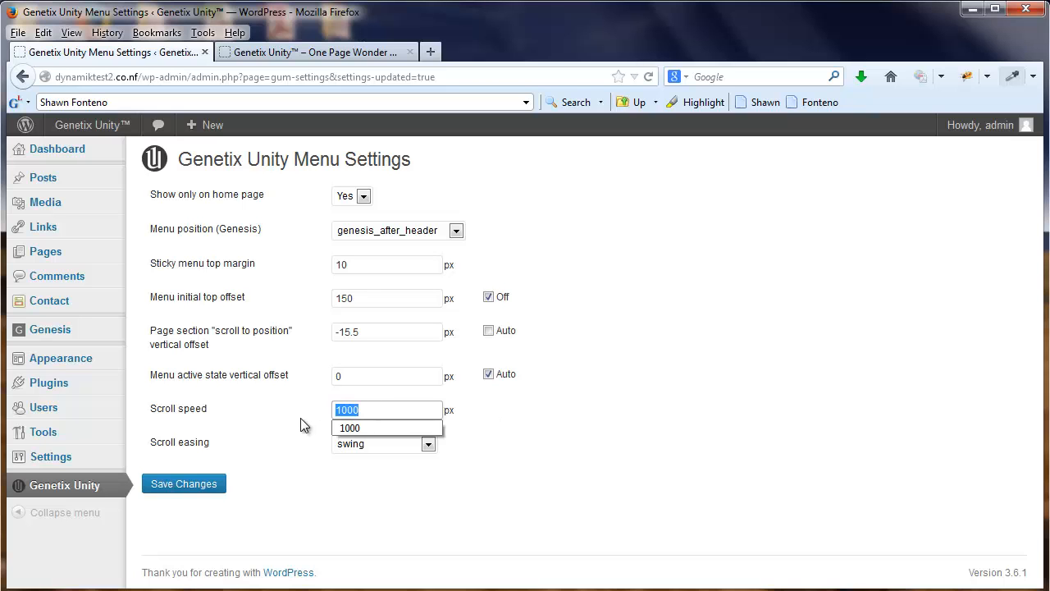
pyautogui.write('500')
pyautogui.click(289, 409)
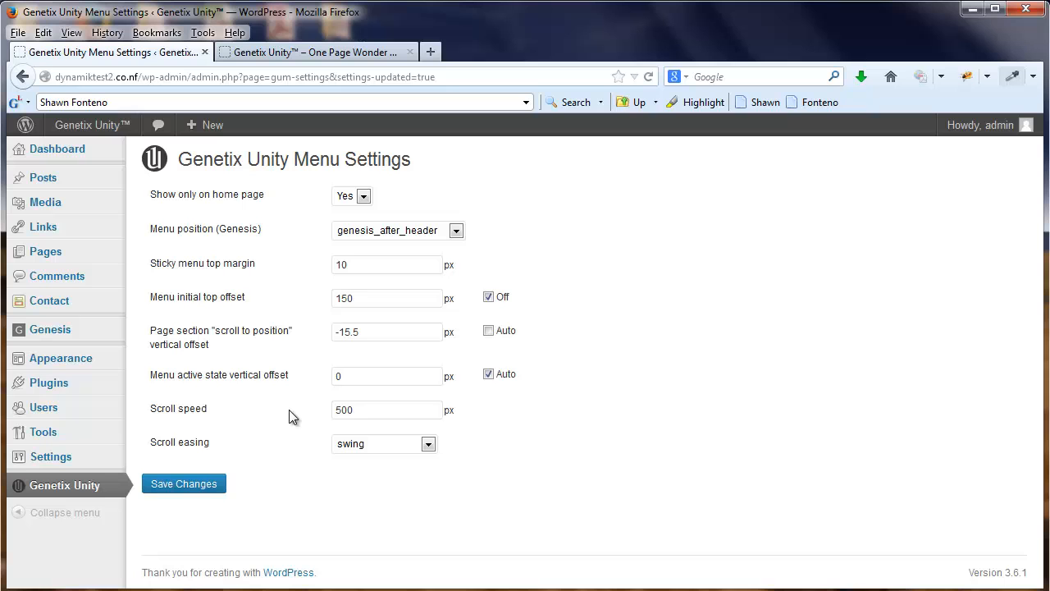
pyautogui.click(203, 487)
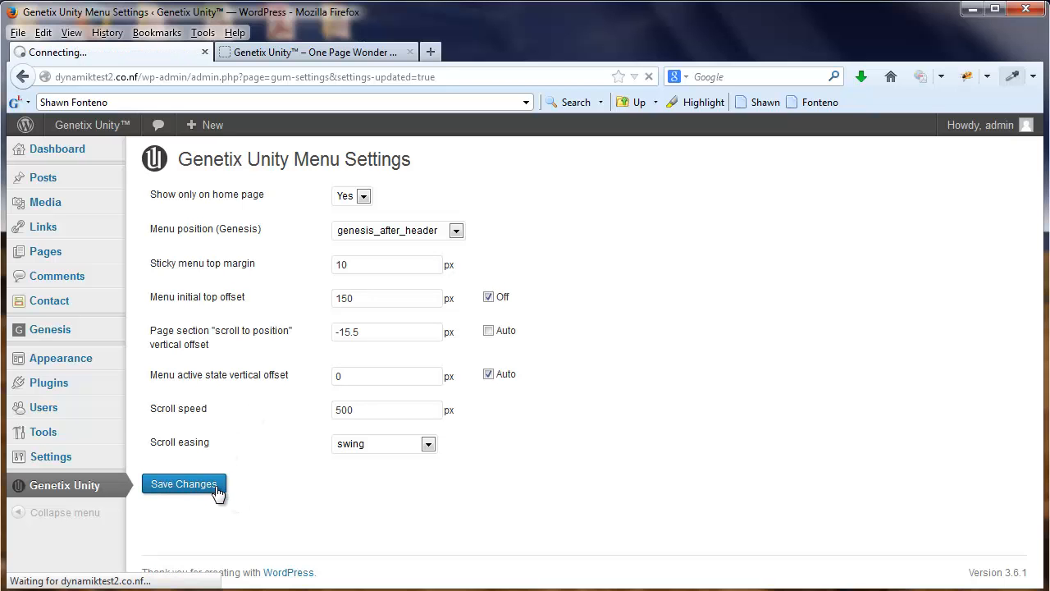
# Step: On the live site, jump between the Our Vision and Services sections to examine the scroll speed
pyautogui.click(343, 51)
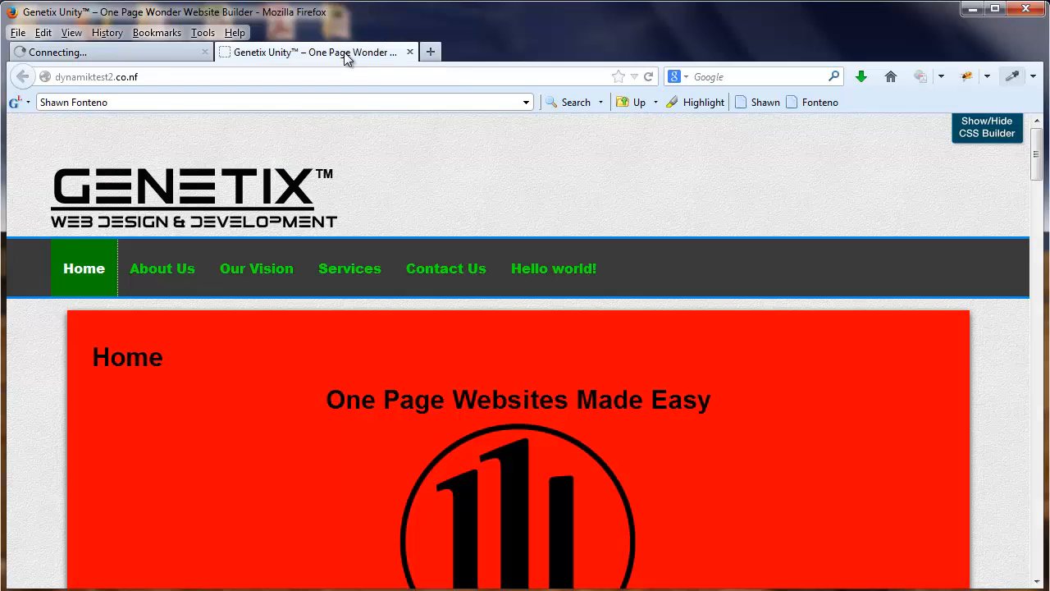
pyautogui.click(245, 274)
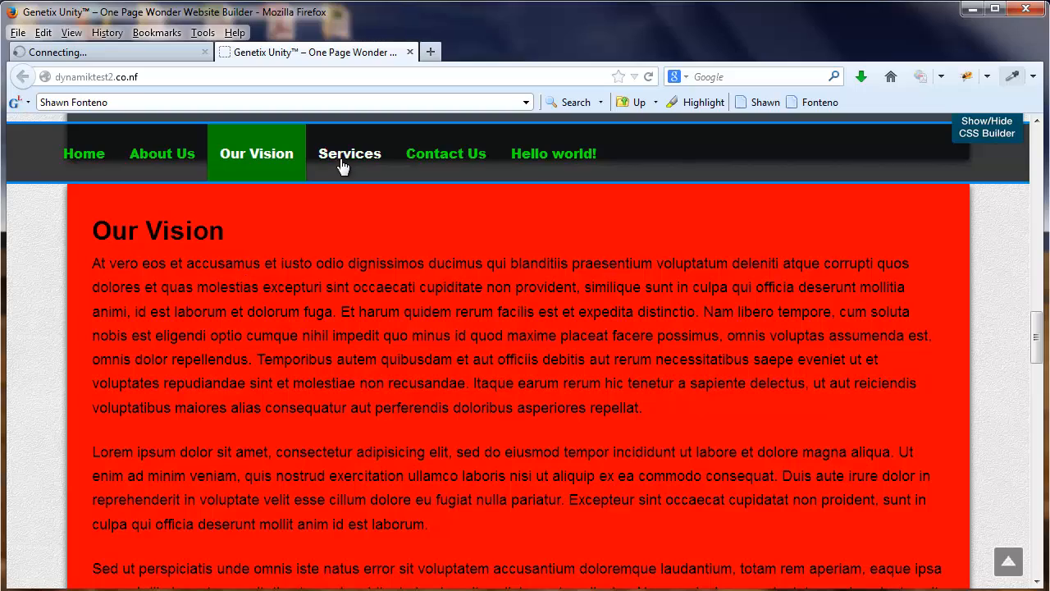
pyautogui.click(344, 164)
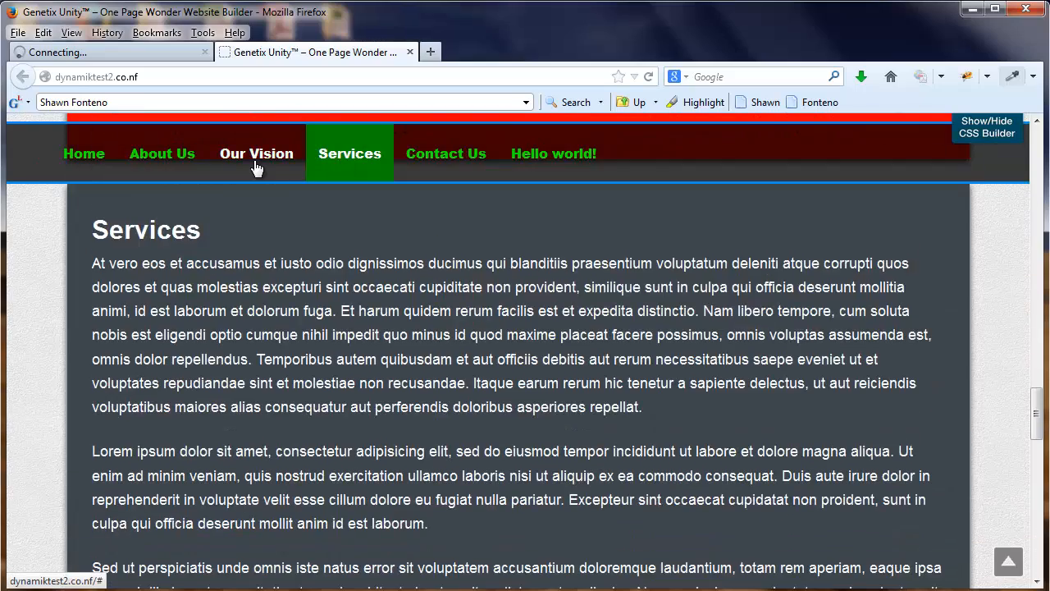
pyautogui.click(257, 166)
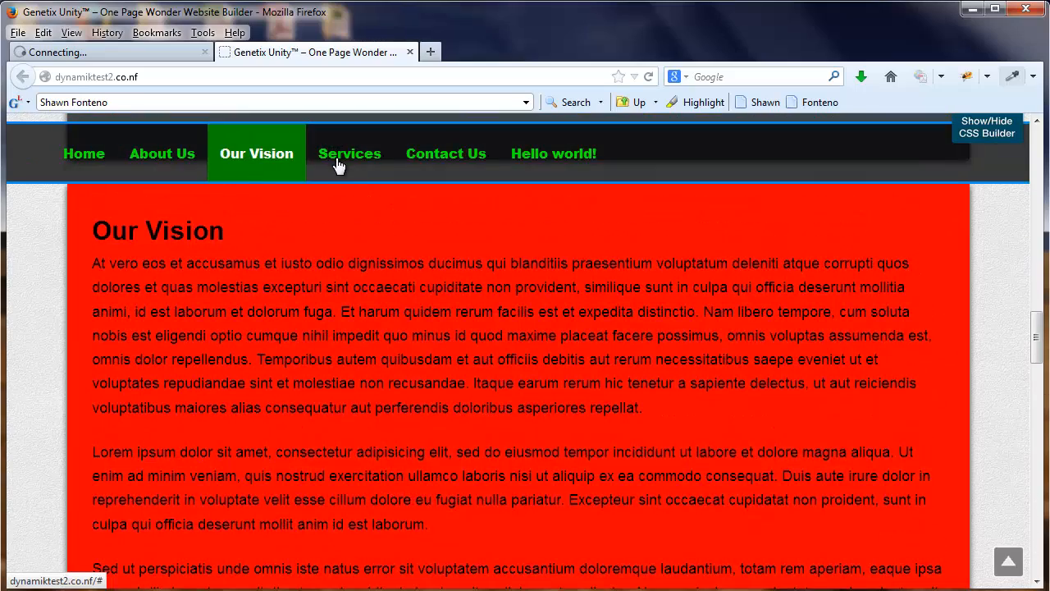
pyautogui.click(340, 168)
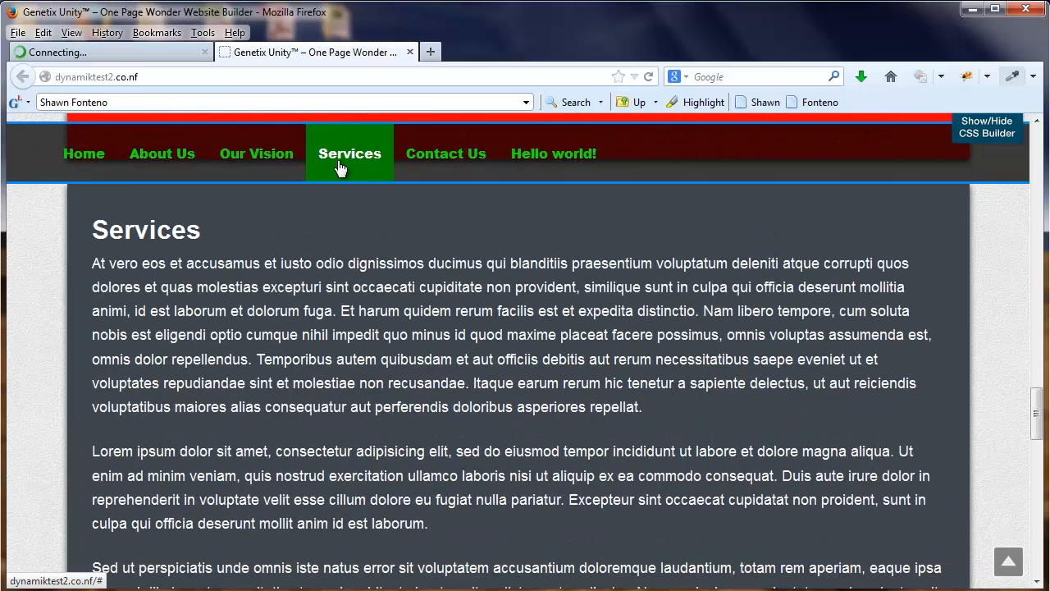
# Step: Reload the live site and jump between Our Vision and Services again to examine the saved scroll speed
pyautogui.click(648, 77)
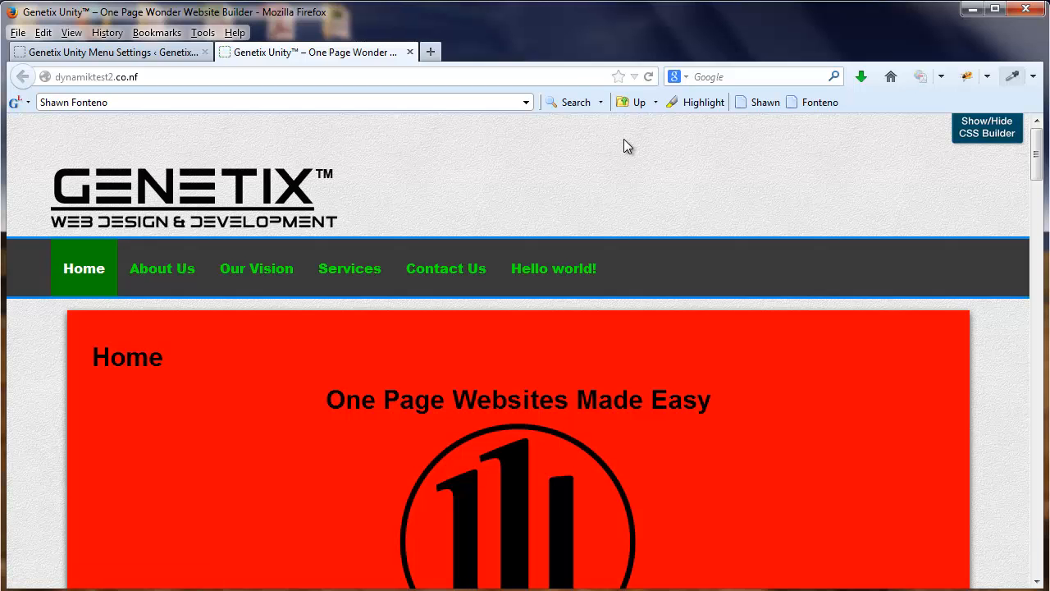
pyautogui.click(240, 275)
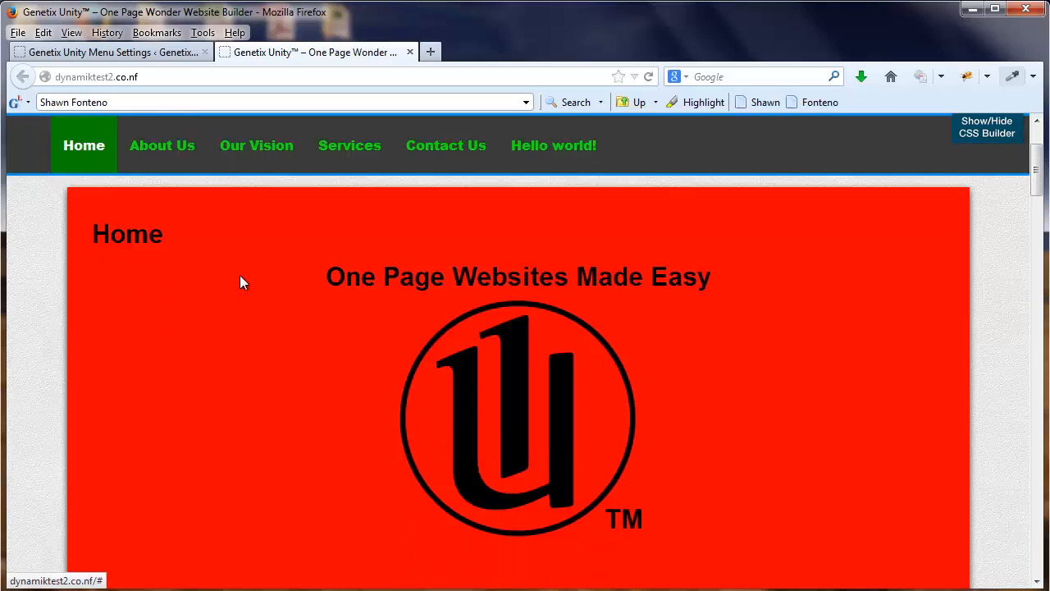
pyautogui.click(324, 153)
pyautogui.click(249, 172)
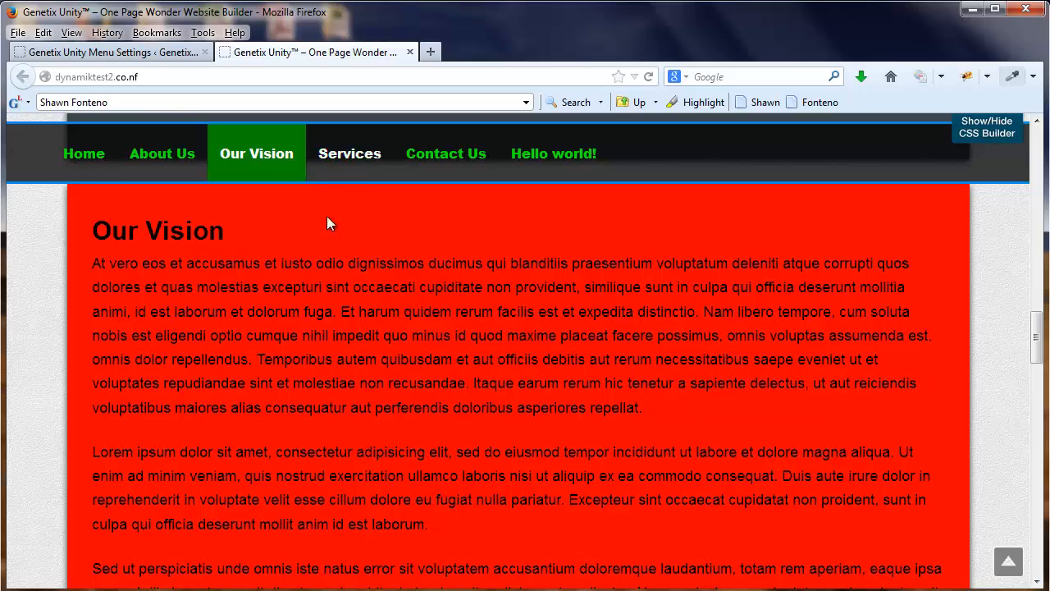
pyautogui.scroll(-5, 327, 216)
pyautogui.click(252, 177)
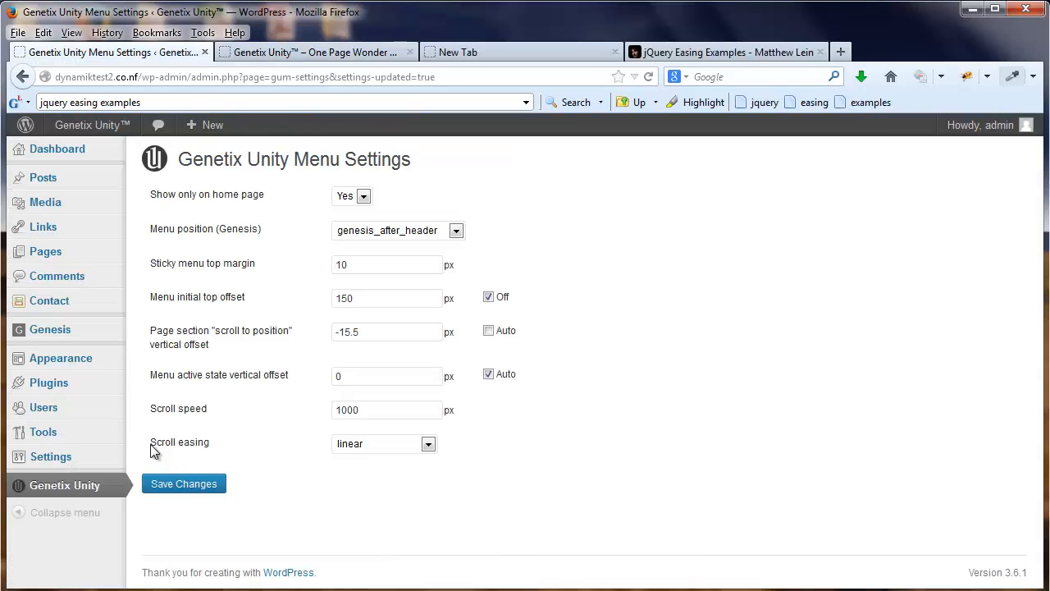
# Step: Look through the available scroll easing options in the menu settings and select linear
pyautogui.moveTo(152, 449); pyautogui.dragTo(245, 454)
pyautogui.click(277, 453)
pyautogui.click(354, 447)
pyautogui.click(344, 447)
pyautogui.click(428, 444)
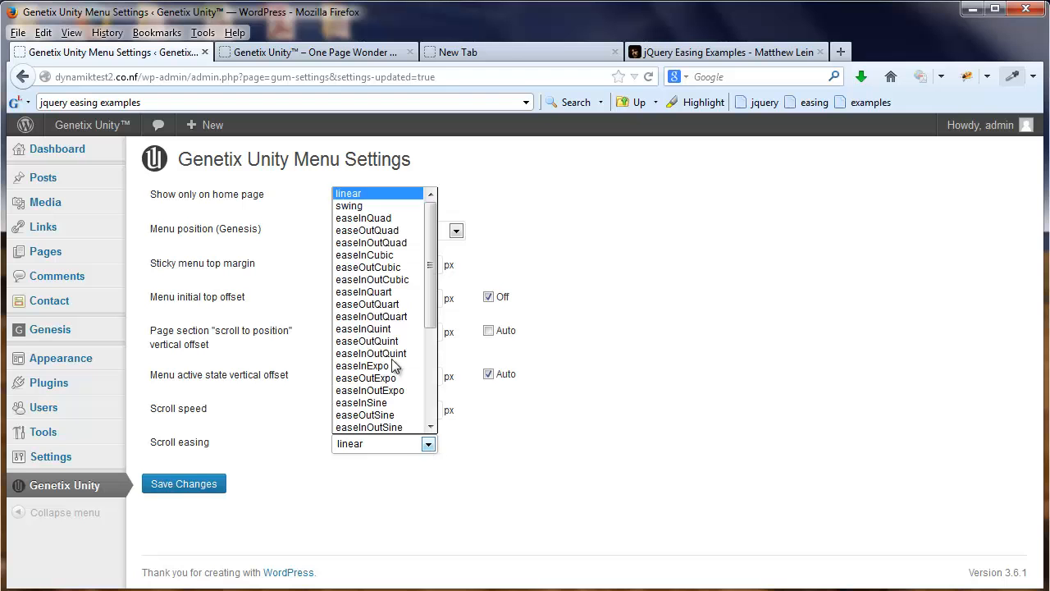
pyautogui.scroll(-5, 386, 344)
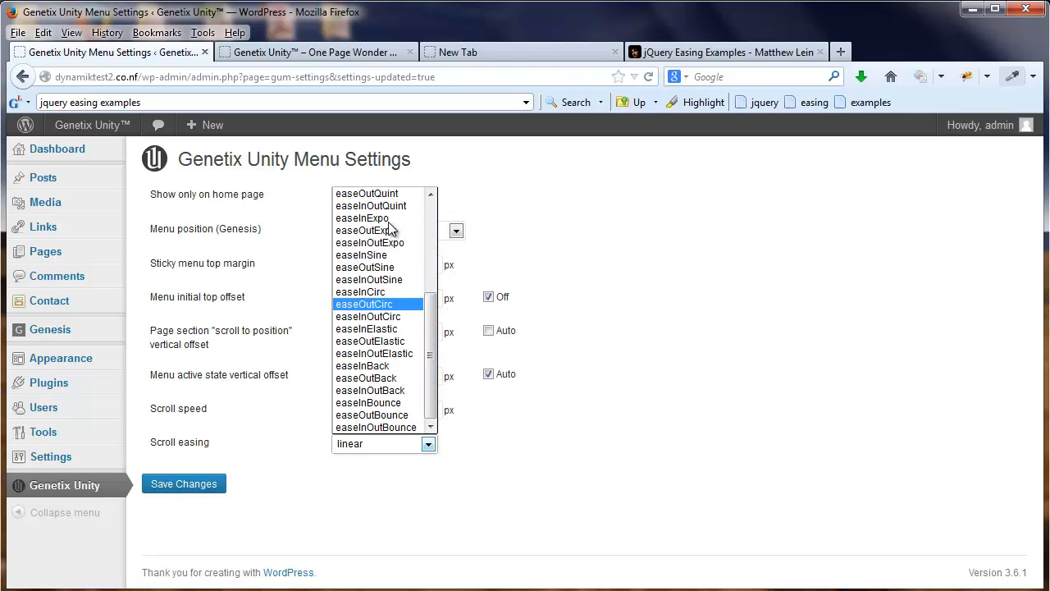
pyautogui.moveTo(430, 379); pyautogui.dragTo(434, 209)
pyautogui.click(381, 195)
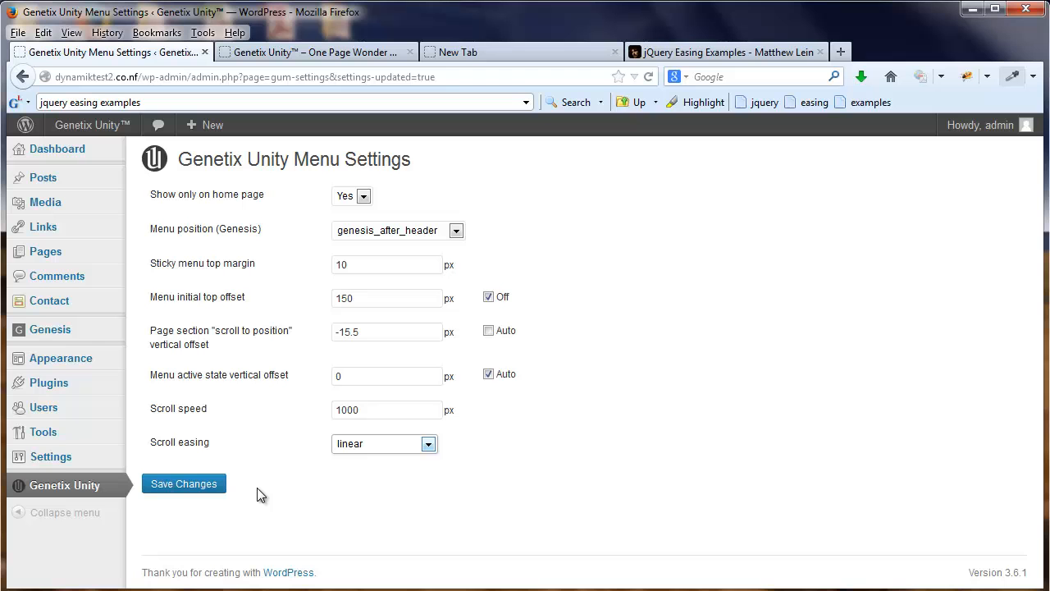
# Step: Switch to the open jQuery Easing Examples page and test the linear easing with the slideToggle() effect
pyautogui.click(705, 54)
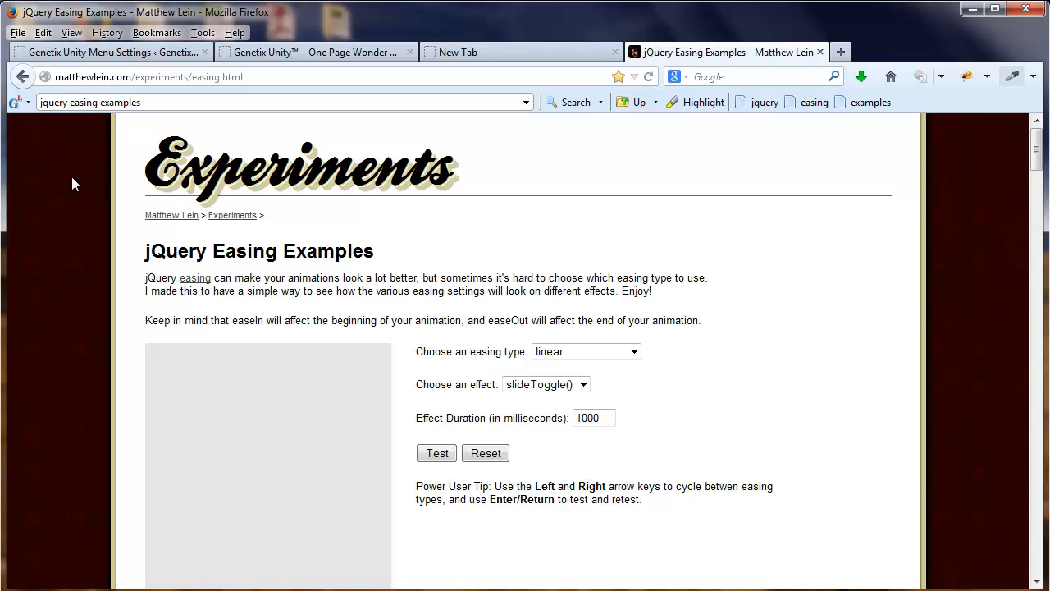
pyautogui.scroll(-2, 870, 359)
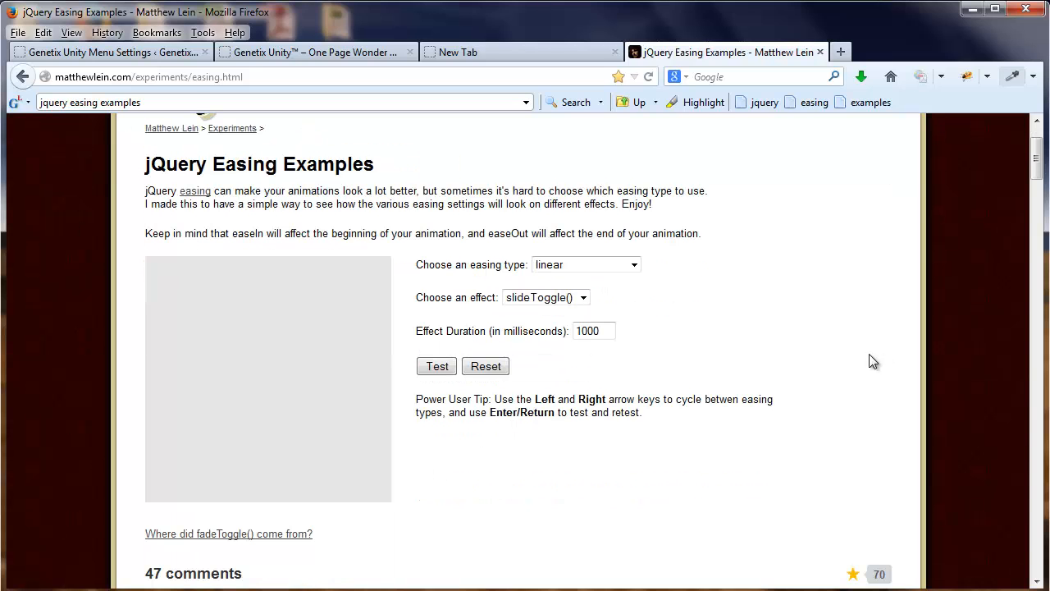
pyautogui.click(433, 370)
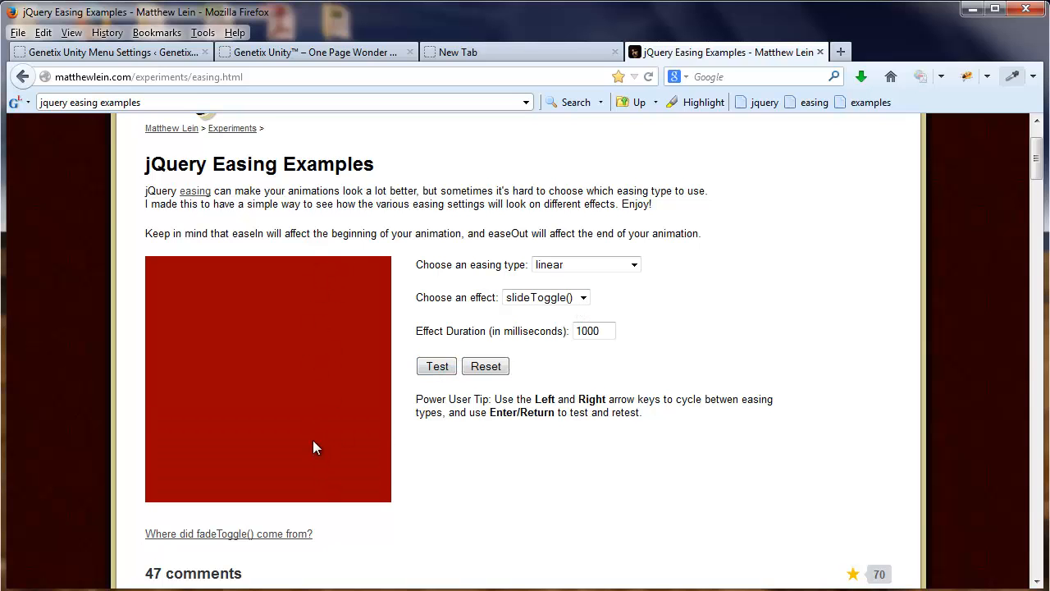
# Step: Choose the swing easing type on the examples page and test its animation repeatedly
pyautogui.click(634, 265)
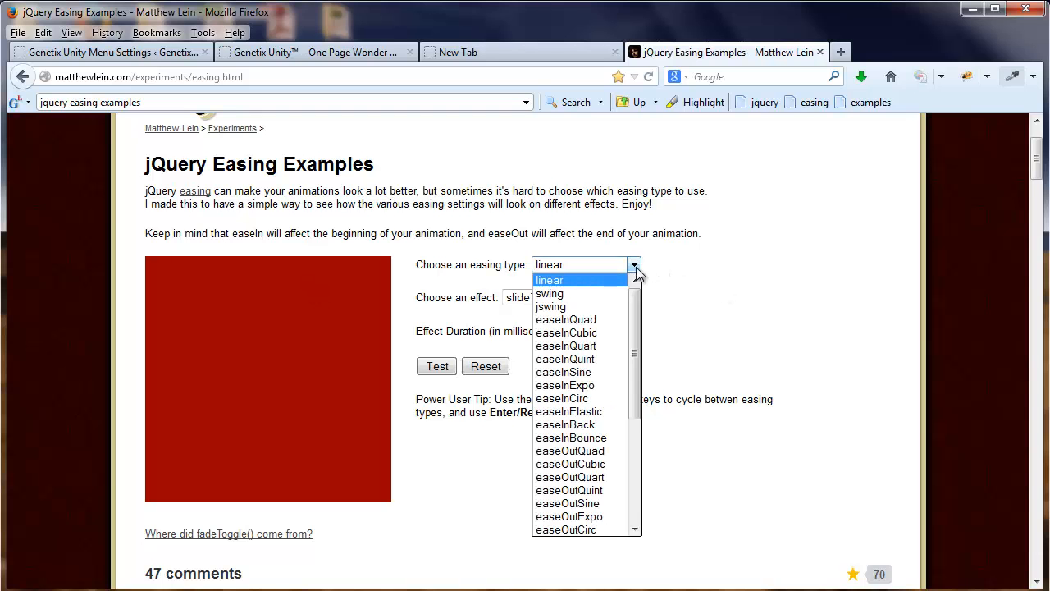
pyautogui.click(607, 293)
pyautogui.click(443, 369)
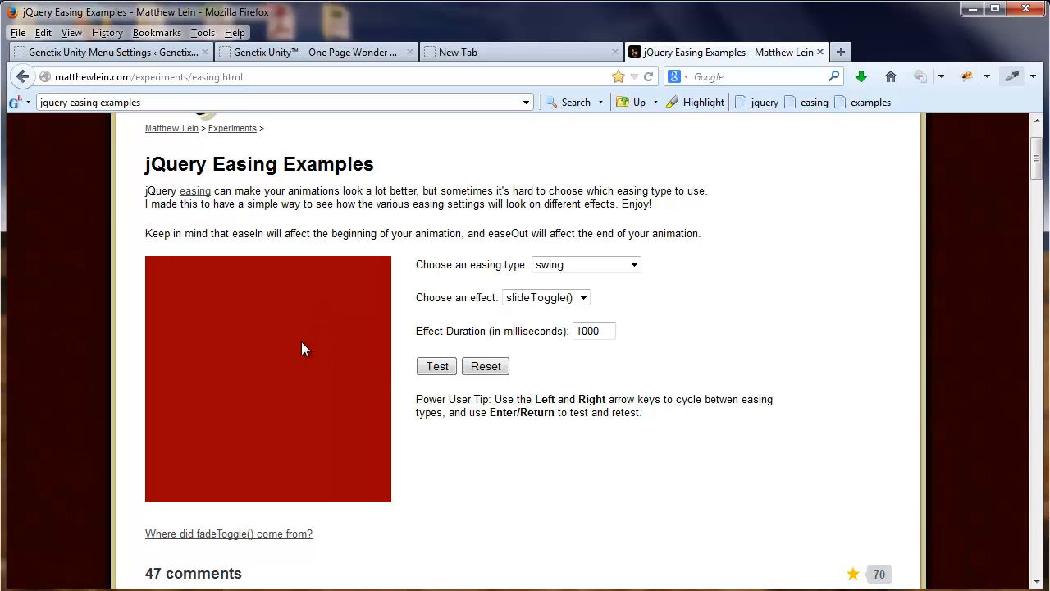
pyautogui.click(437, 366)
pyautogui.click(442, 369)
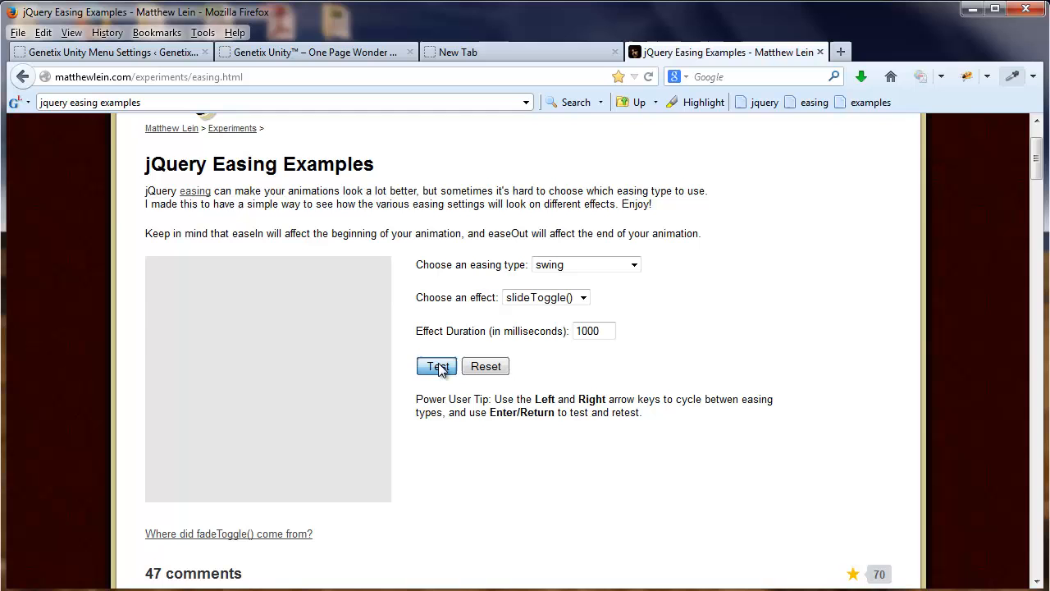
# Step: Choose the easeOutBounce easing type on the examples page and test its animation repeatedly at a 1000 millisecond duration
pyautogui.click(633, 265)
pyautogui.moveTo(628, 331); pyautogui.dragTo(636, 502)
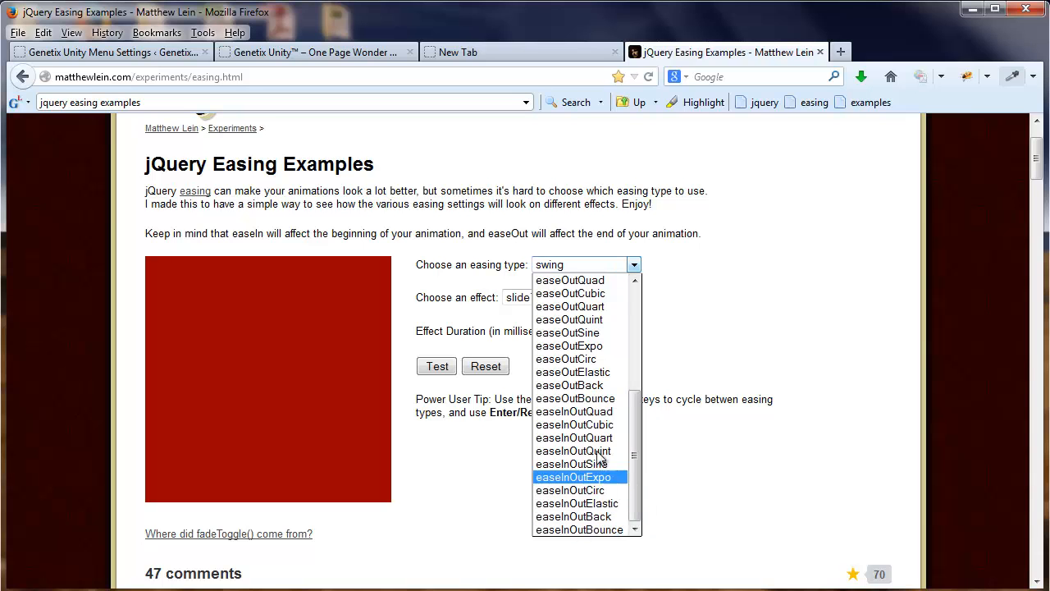
pyautogui.click(588, 398)
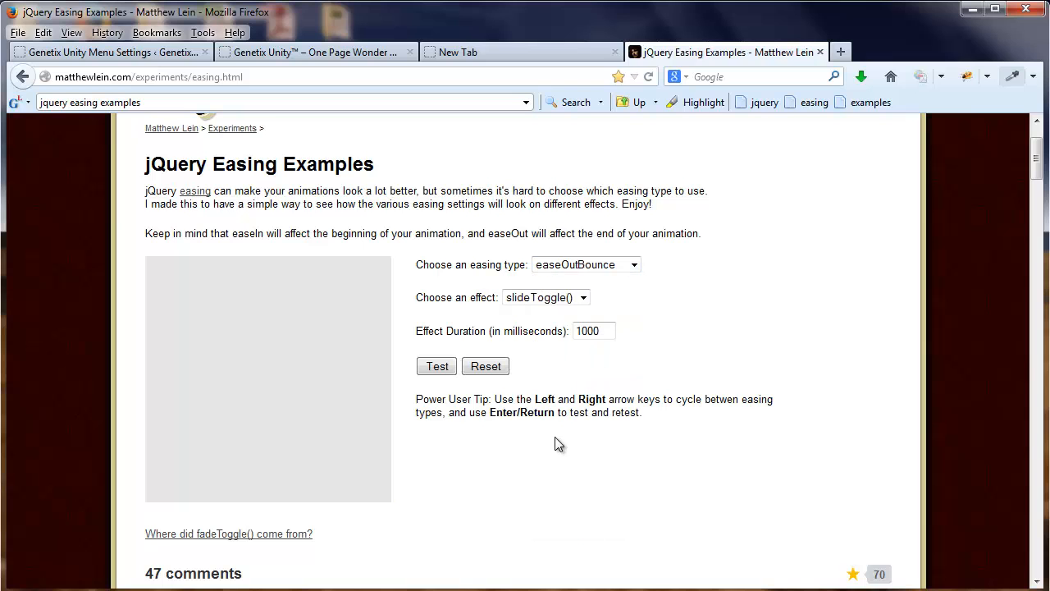
pyautogui.moveTo(605, 332); pyautogui.dragTo(457, 404)
pyautogui.click(544, 445)
pyautogui.click(446, 372)
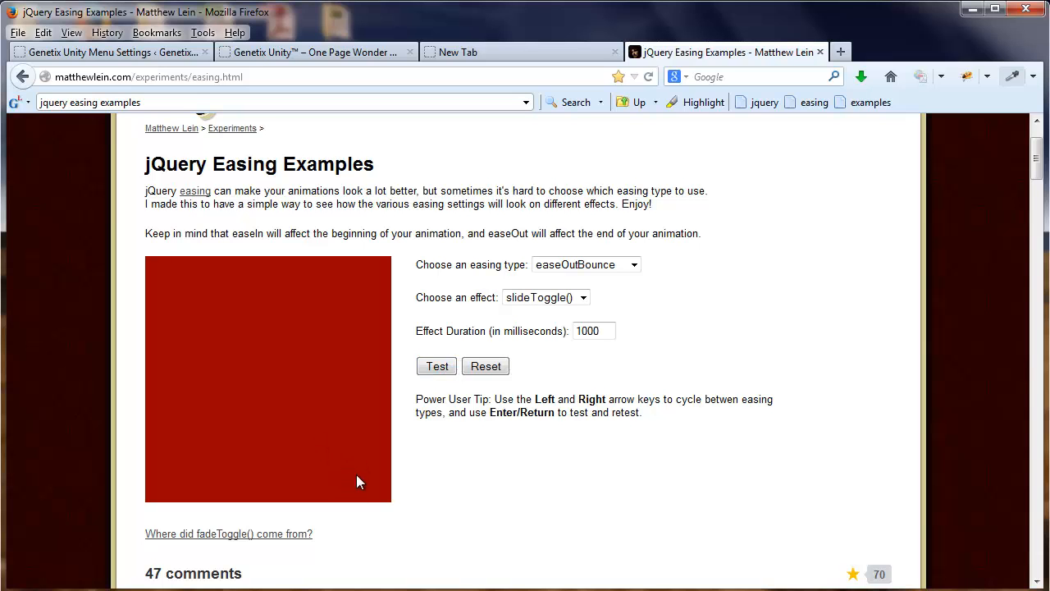
pyautogui.click(443, 371)
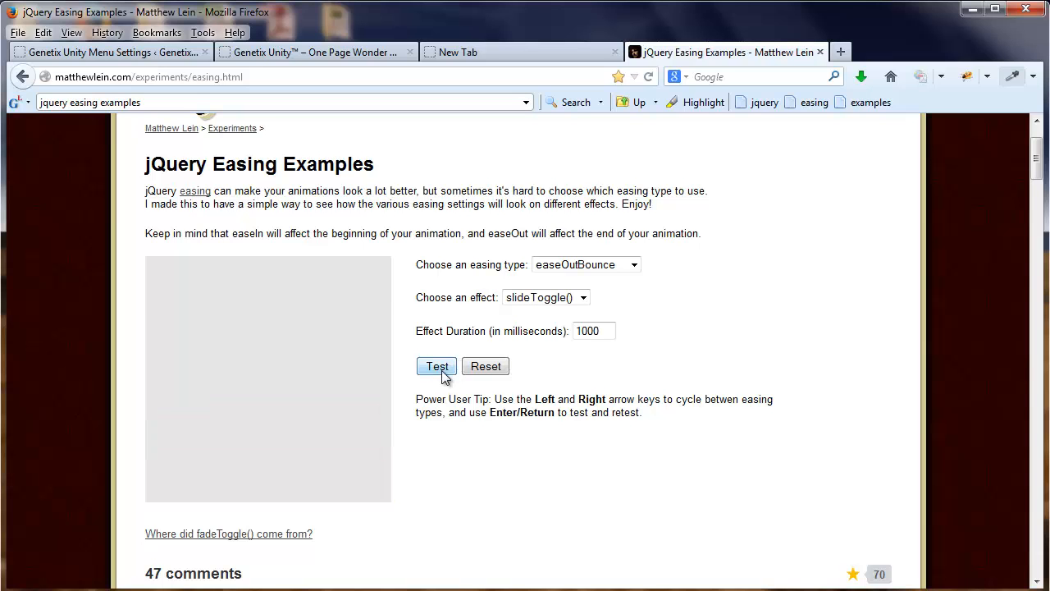
pyautogui.click(441, 370)
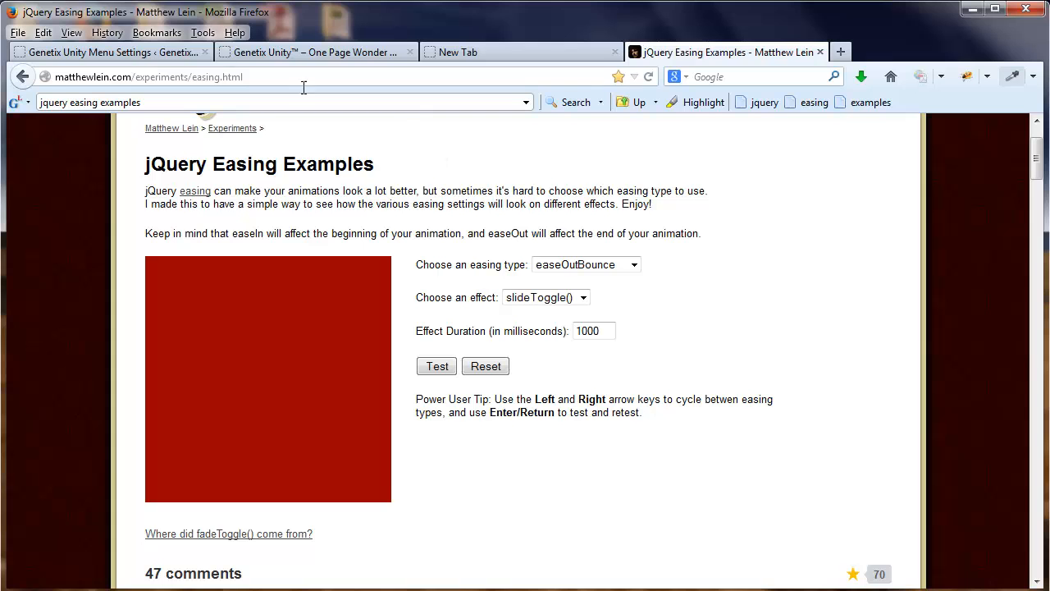
# Step: Return to the Genetix Unity Menu Settings page and set the scroll speed to 3000
pyautogui.click(150, 53)
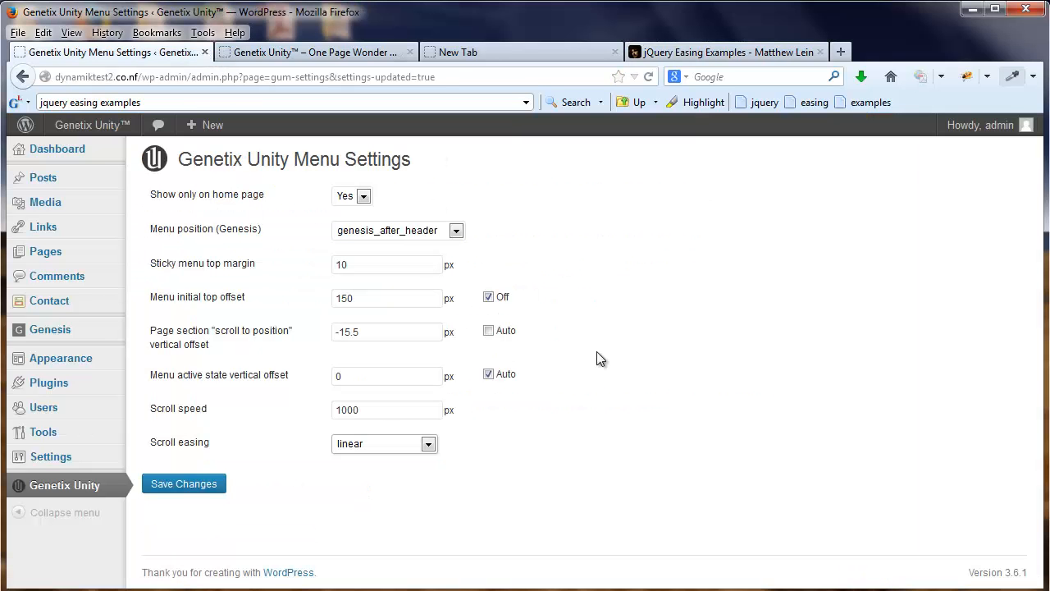
pyautogui.click(389, 412)
pyautogui.write('3000')
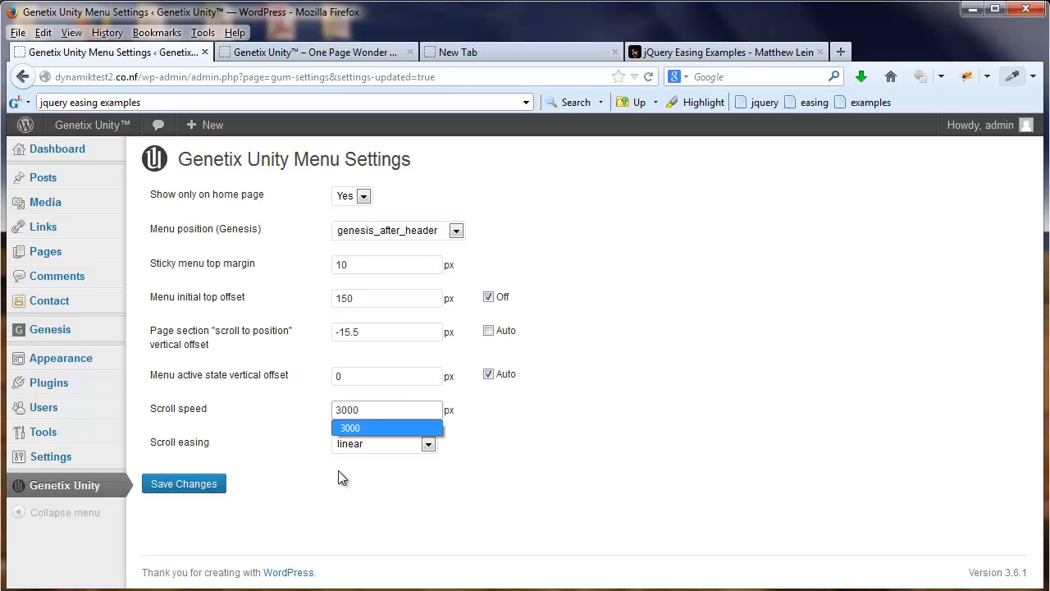
pyautogui.moveTo(342, 477); pyautogui.dragTo(302, 433)
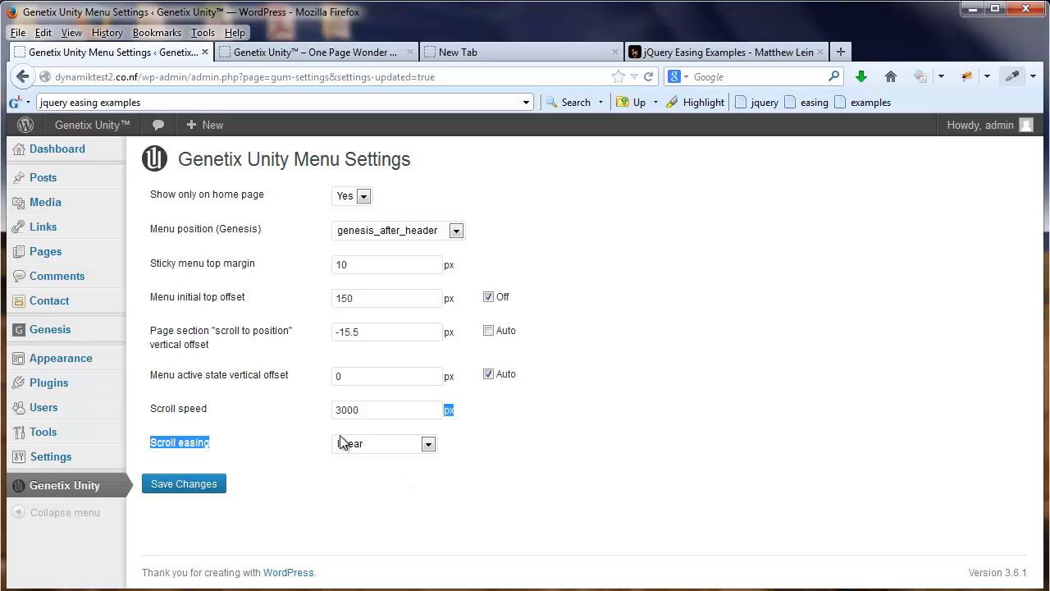
# Step: Look over the scroll easing options without choosing one, and review the scroll speed value
pyautogui.click(424, 445)
pyautogui.moveTo(434, 300); pyautogui.dragTo(426, 398)
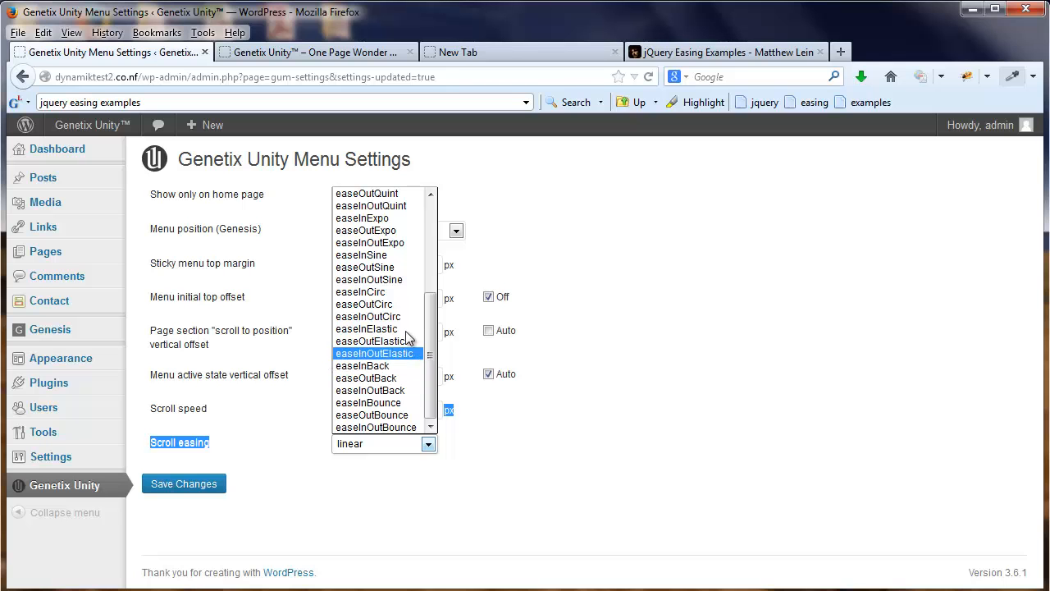
pyautogui.moveTo(431, 349); pyautogui.dragTo(438, 306)
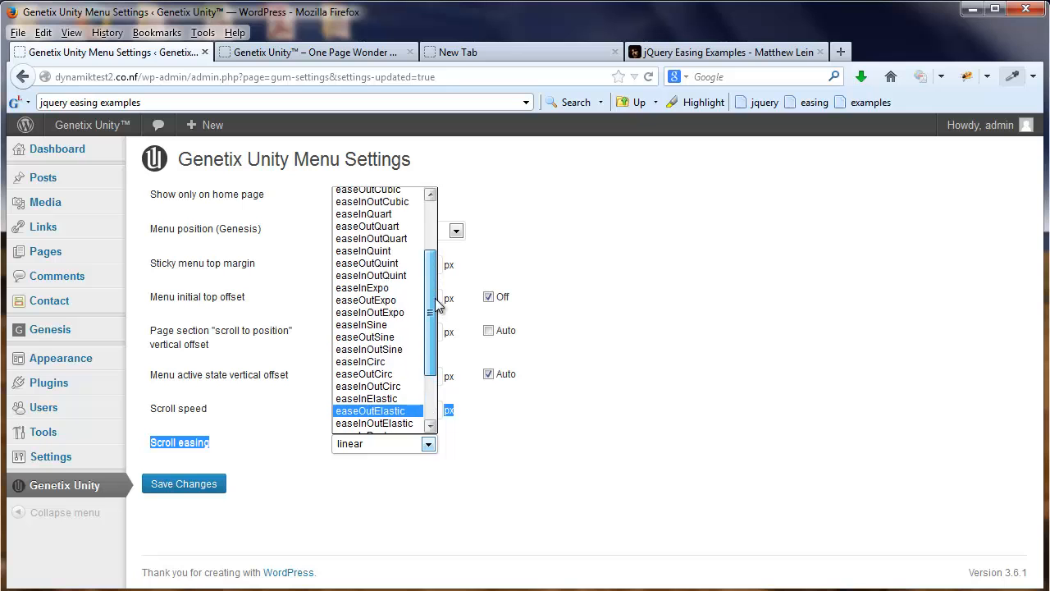
pyautogui.click(566, 375)
pyautogui.moveTo(381, 415); pyautogui.dragTo(331, 419)
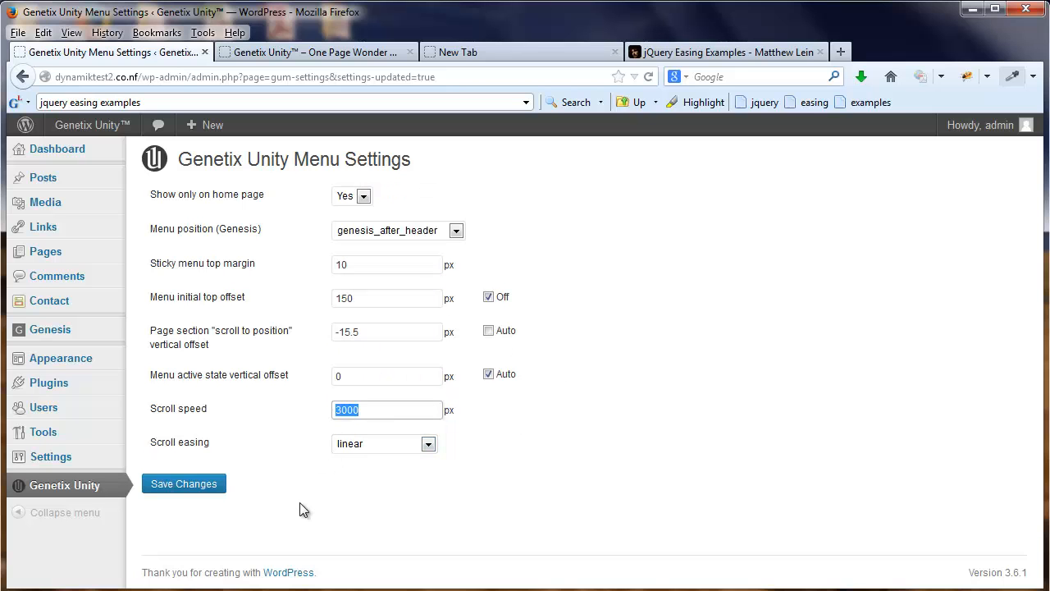
pyautogui.click(380, 412)
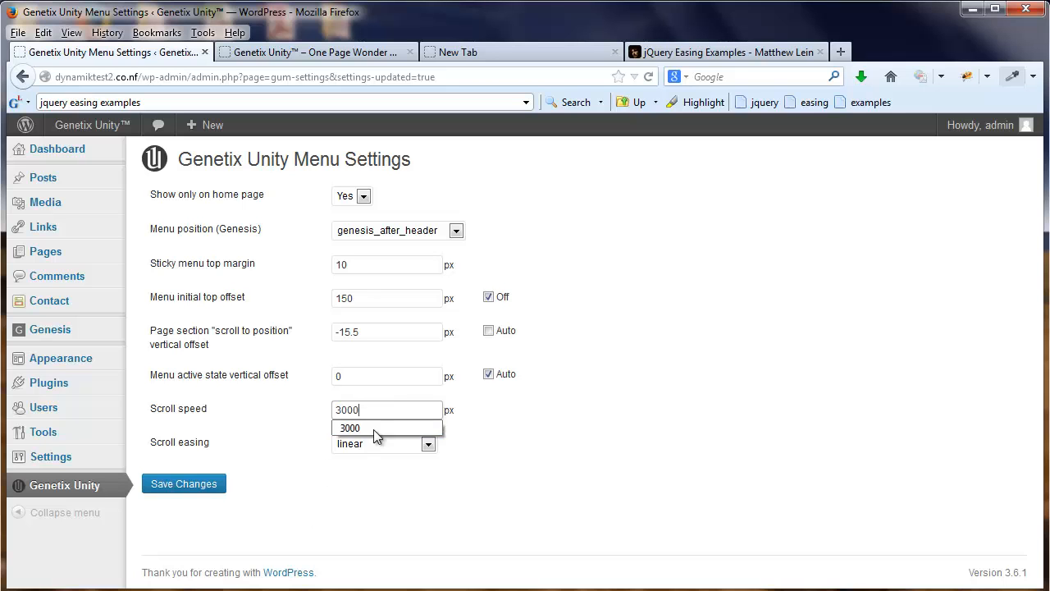
pyautogui.click(294, 440)
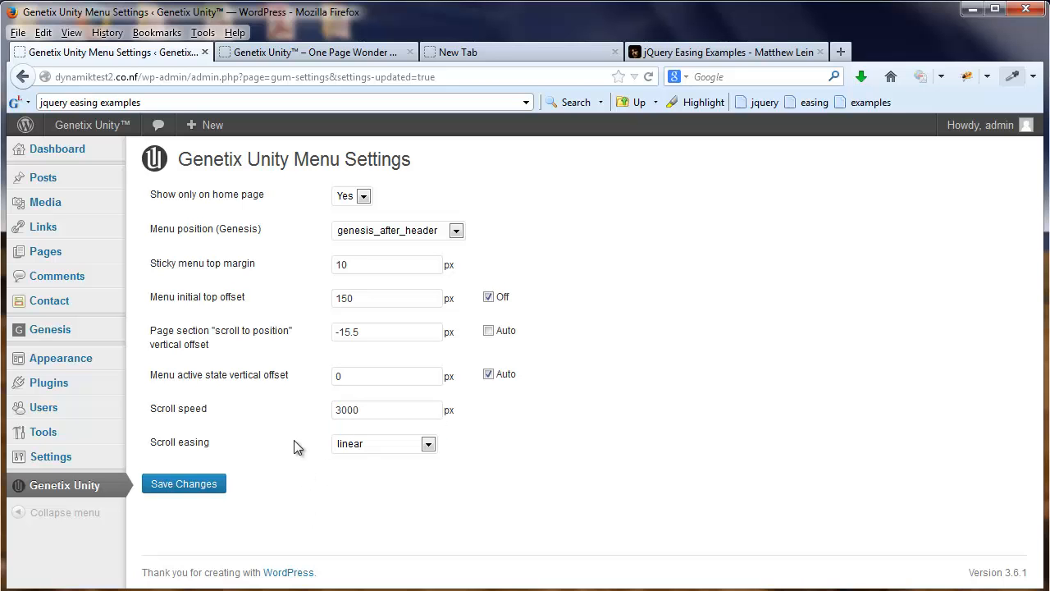
# Step: Set the scroll easing to easeOutBounce and save the Genetix Unity menu settings
pyautogui.click(428, 444)
pyautogui.moveTo(435, 303); pyautogui.dragTo(433, 422)
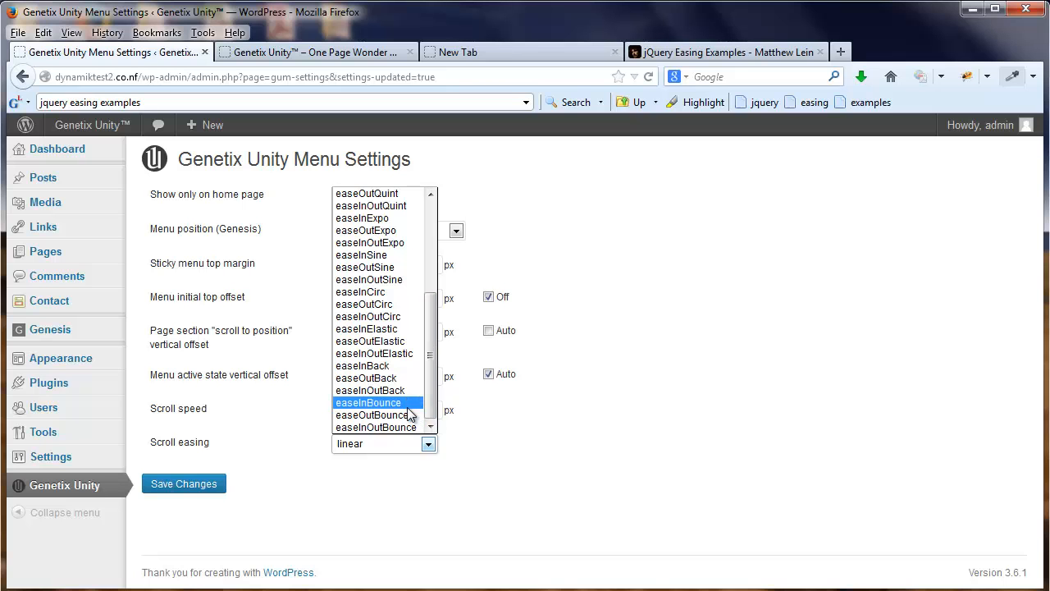
pyautogui.click(414, 419)
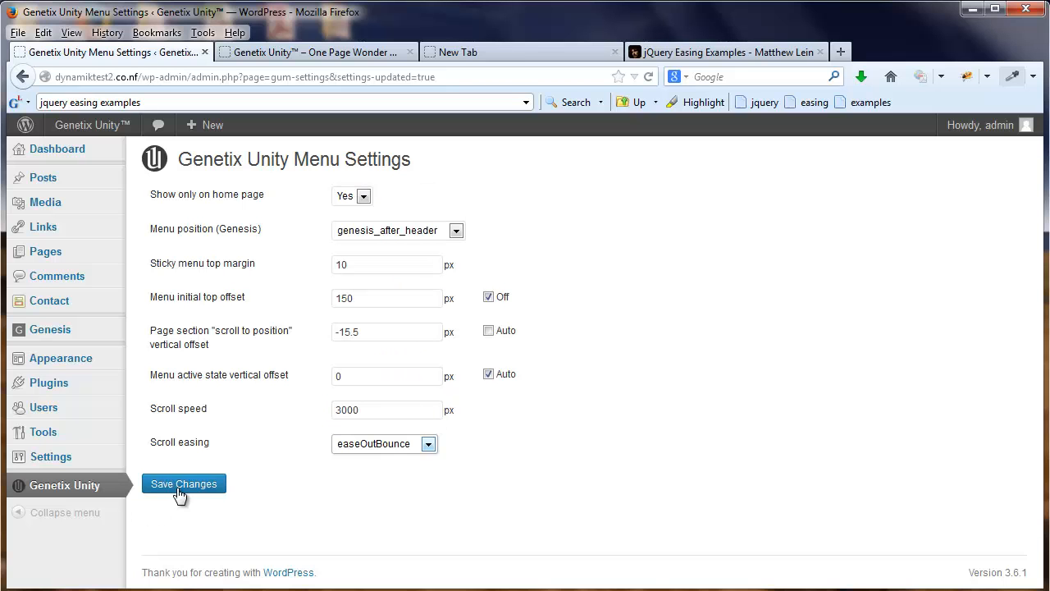
pyautogui.click(184, 491)
# Step: Reload the one-page Genetix Unity site and test the bounce scrolling to the About Us and Our Vision sections
pyautogui.click(291, 53)
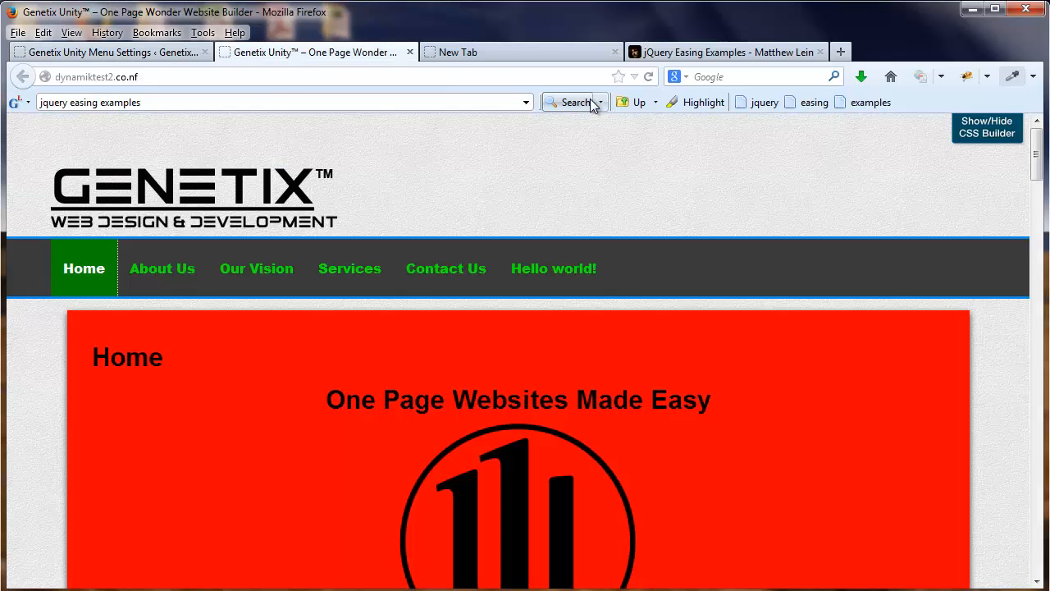
pyautogui.click(648, 76)
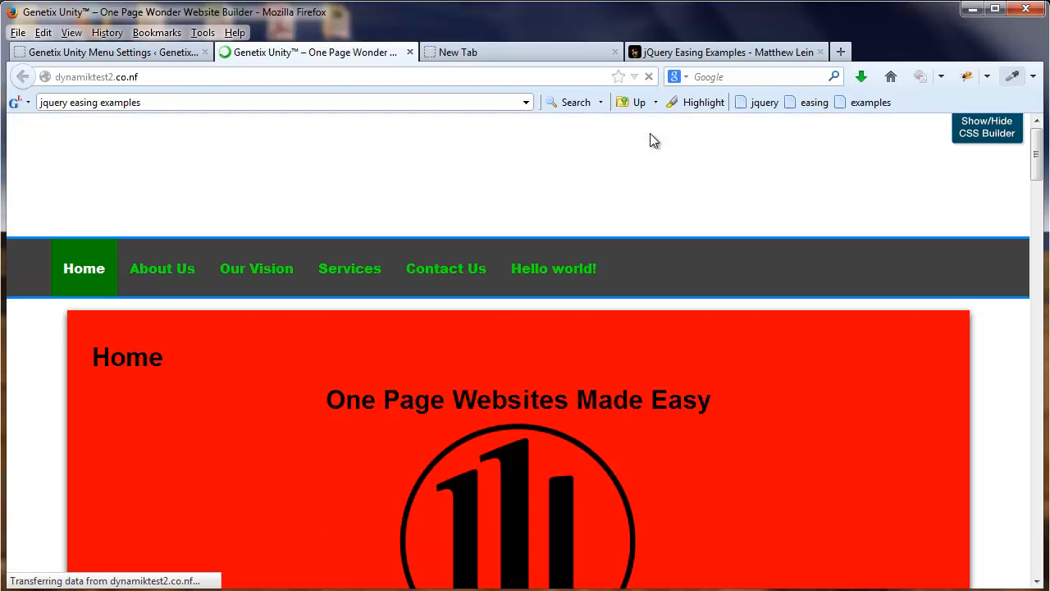
pyautogui.click(176, 270)
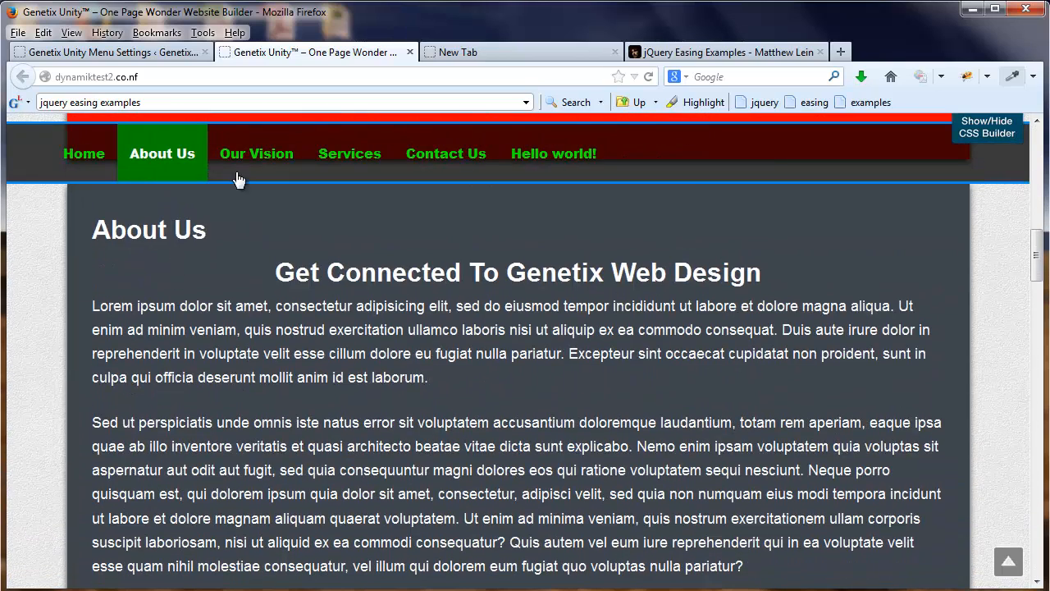
pyautogui.click(239, 156)
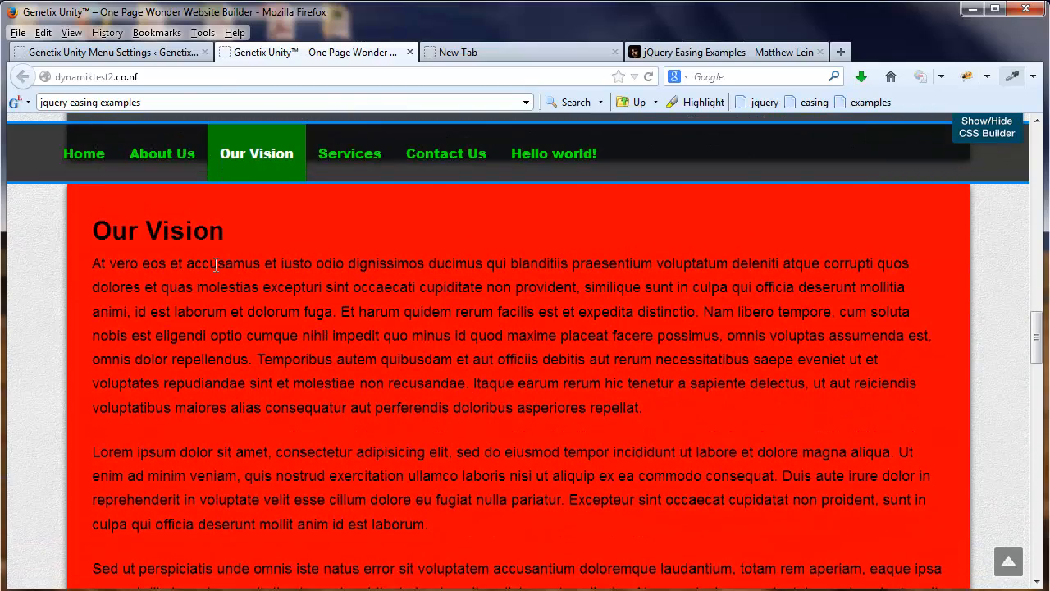
# Step: Return to the Genetix Unity Menu Settings page, set the scroll speed to 2000 and save the changes
pyautogui.click(186, 54)
pyautogui.moveTo(359, 413); pyautogui.dragTo(297, 441)
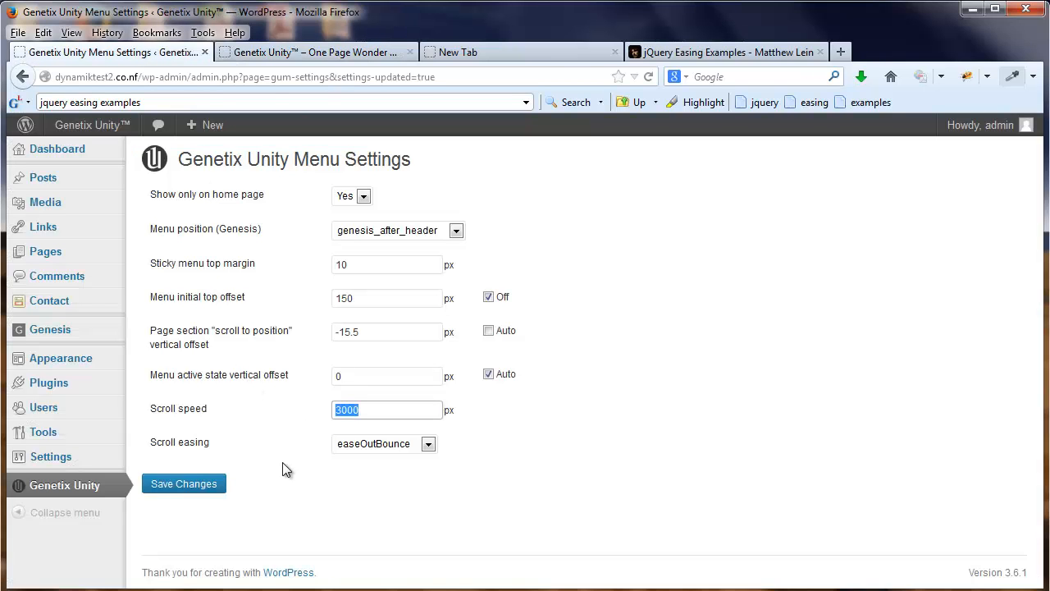
pyautogui.write('2000')
pyautogui.click(282, 468)
pyautogui.click(218, 491)
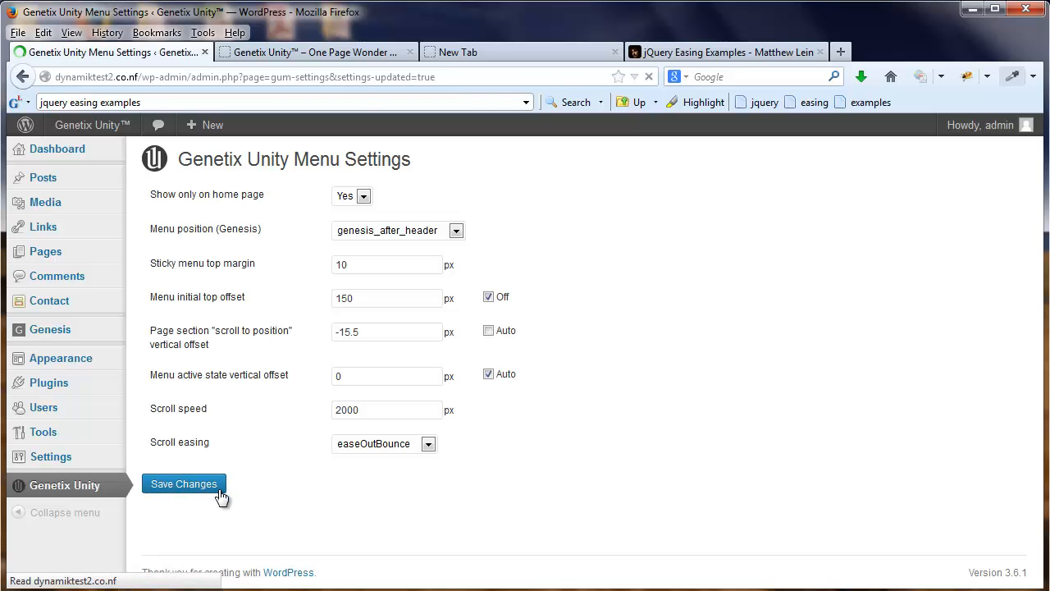
# Step: Reload the one-page site from its Home section and test scrolling to Our Vision, About Us and back to Home
pyautogui.click(343, 53)
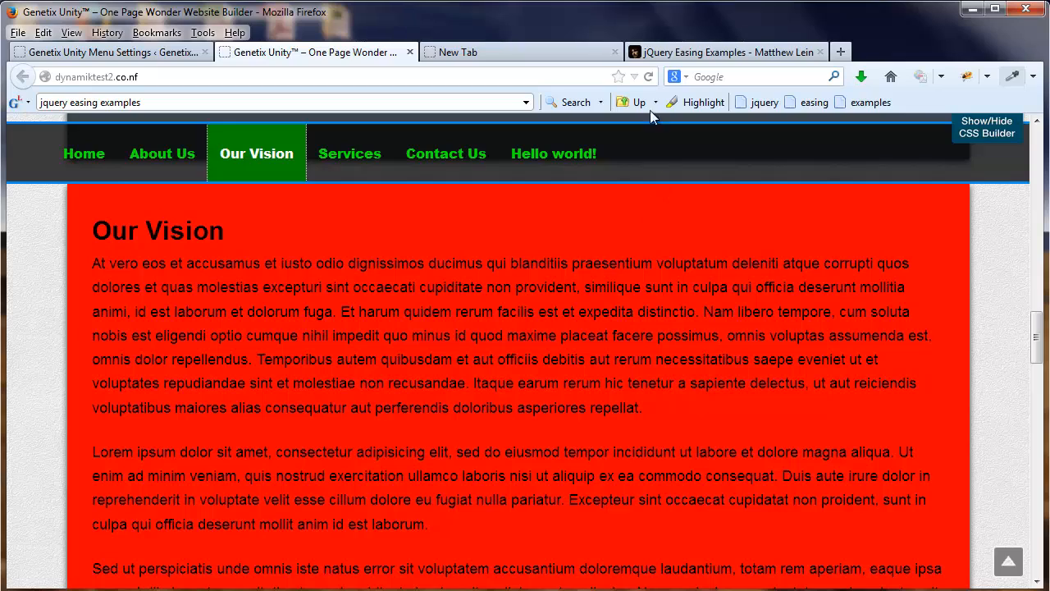
pyautogui.click(82, 153)
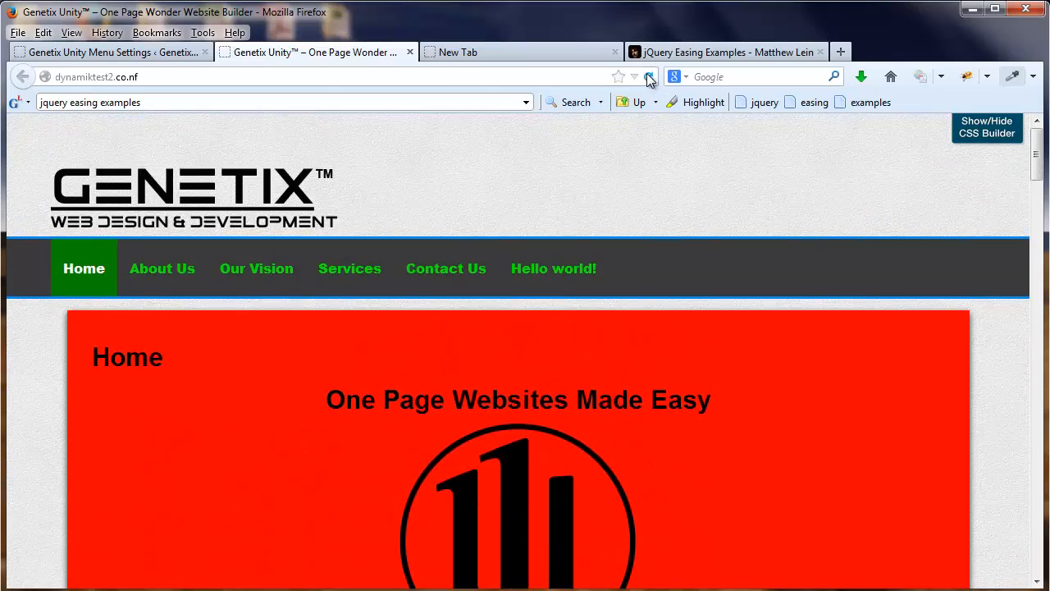
pyautogui.click(648, 77)
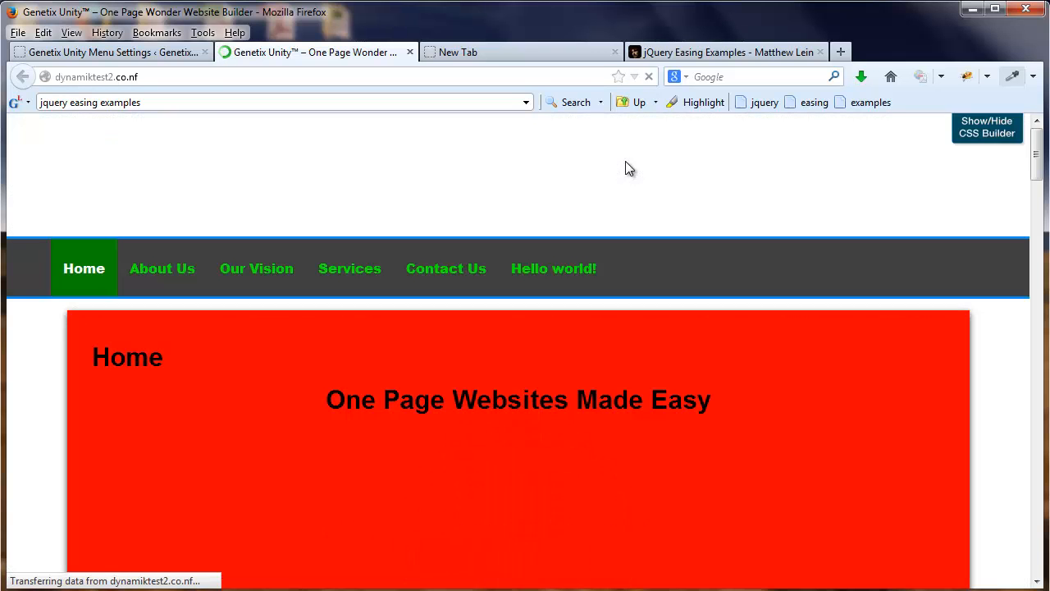
pyautogui.click(264, 267)
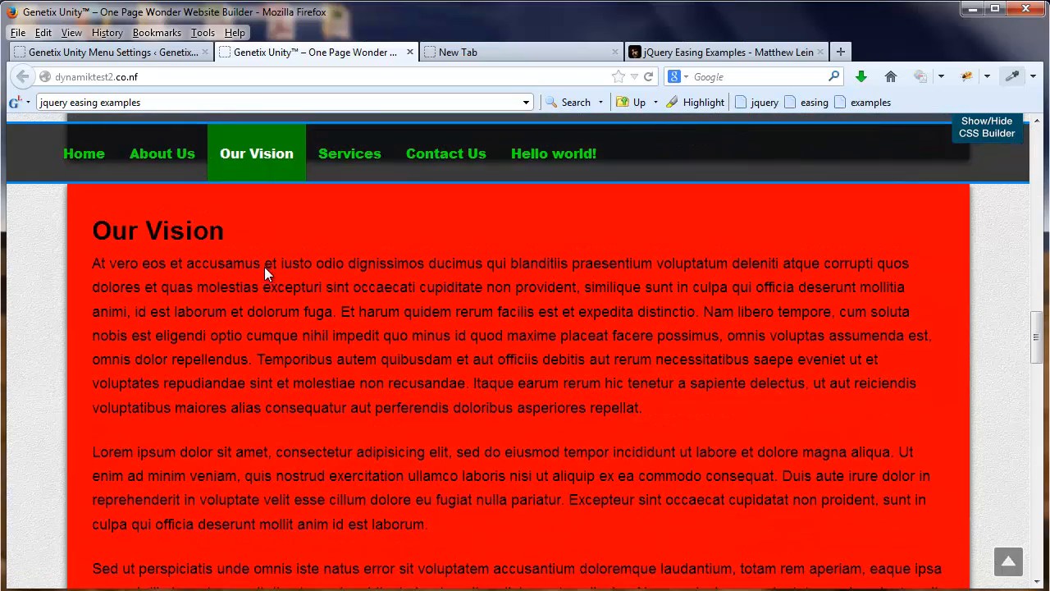
pyautogui.click(170, 166)
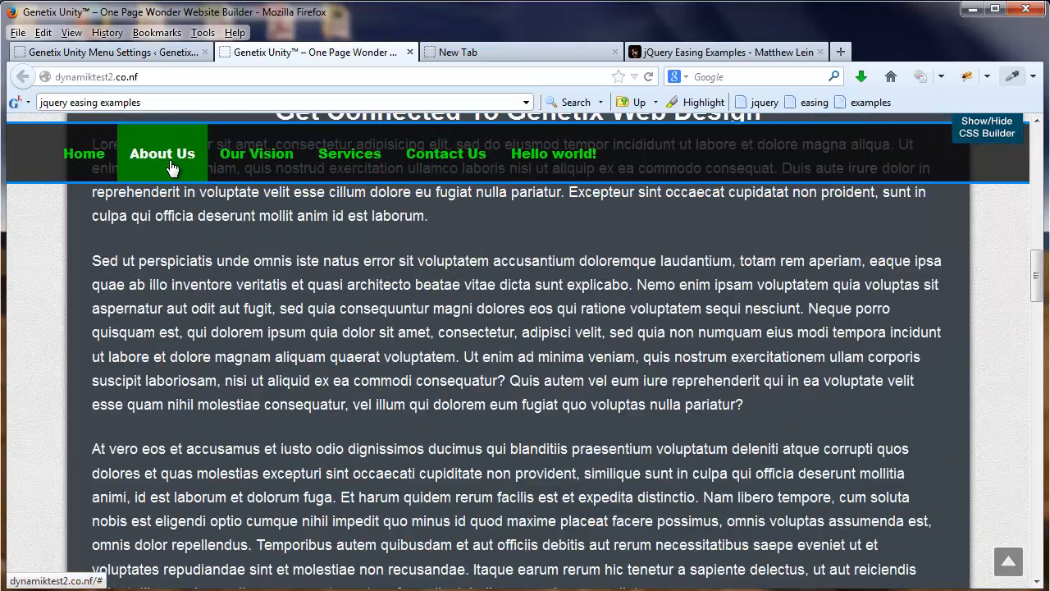
pyautogui.click(90, 156)
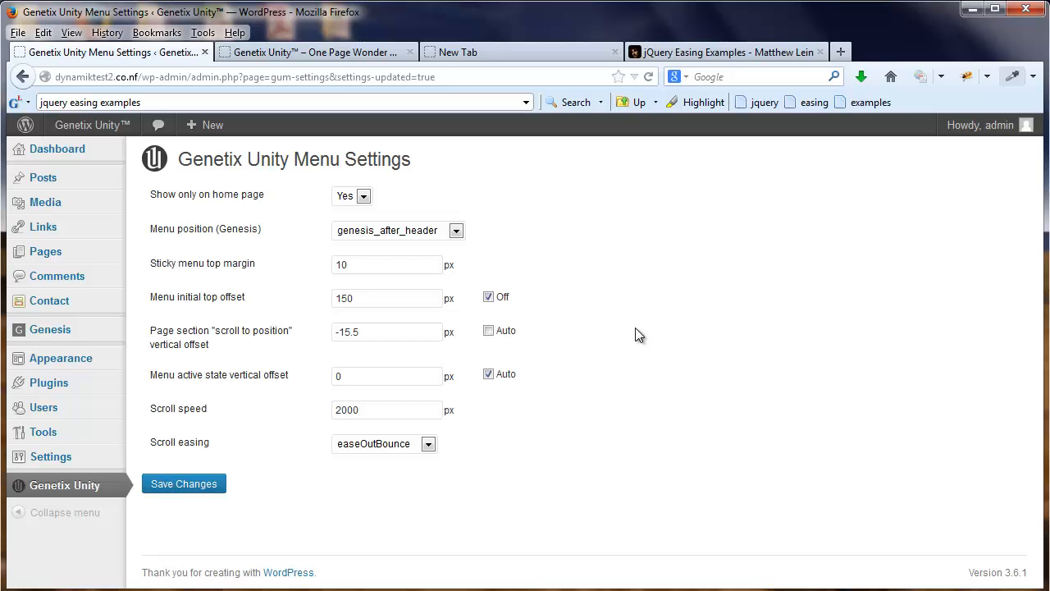
pyautogui.click(366, 55)
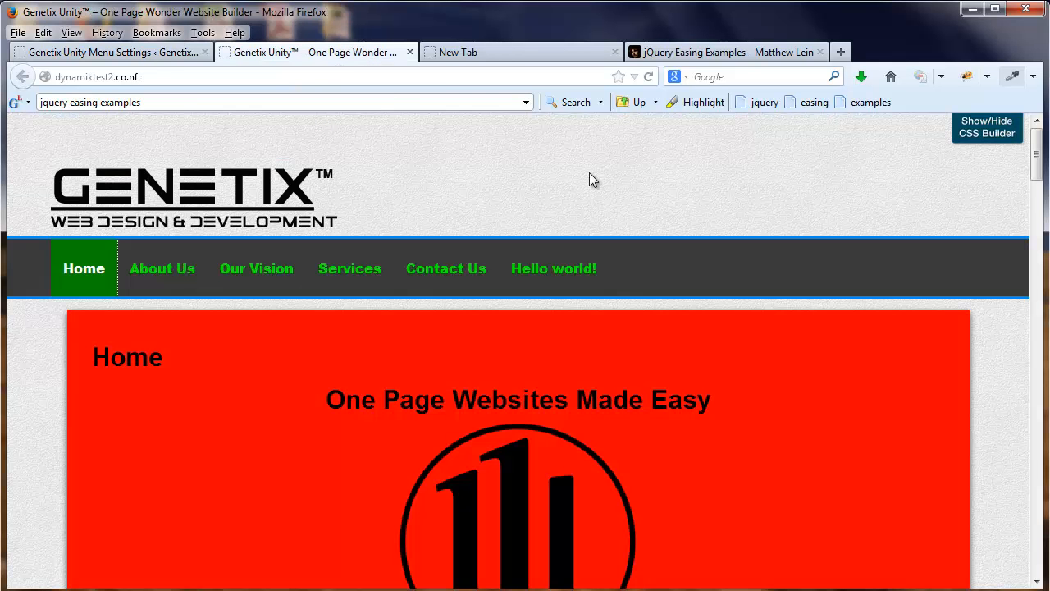
pyautogui.scroll(-4, 894, 421)
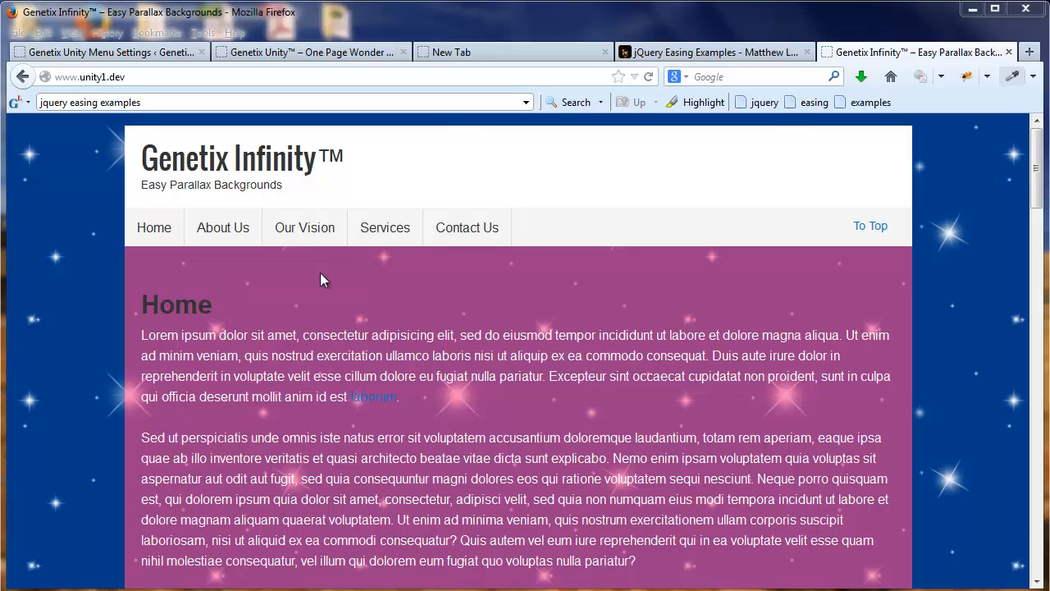
# Step: Test the Services and About Us menu links on the Genetix Infinity demo site and view its parallax background
pyautogui.click(384, 227)
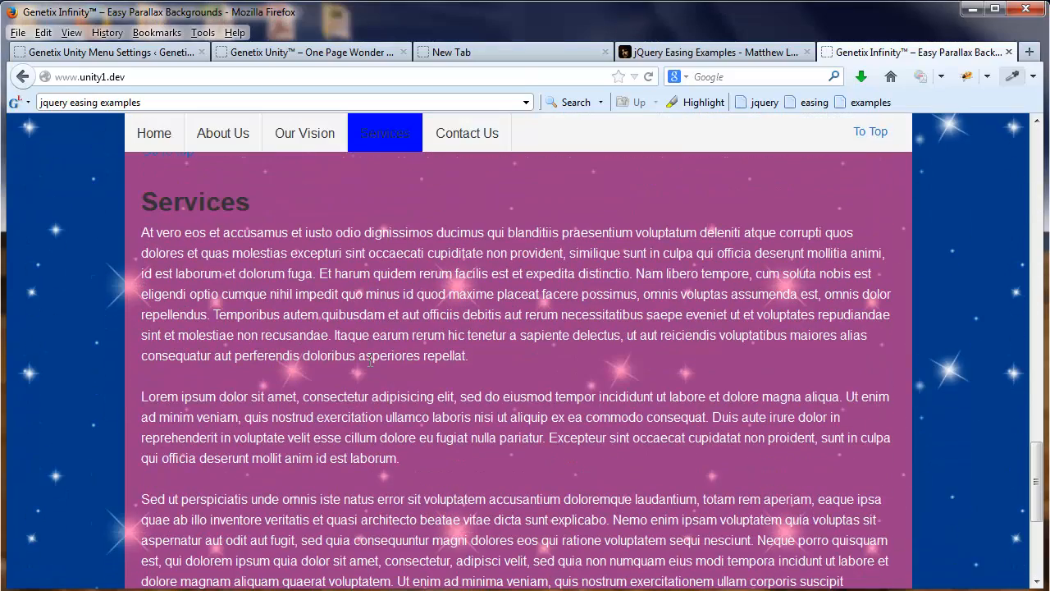
pyautogui.click(228, 156)
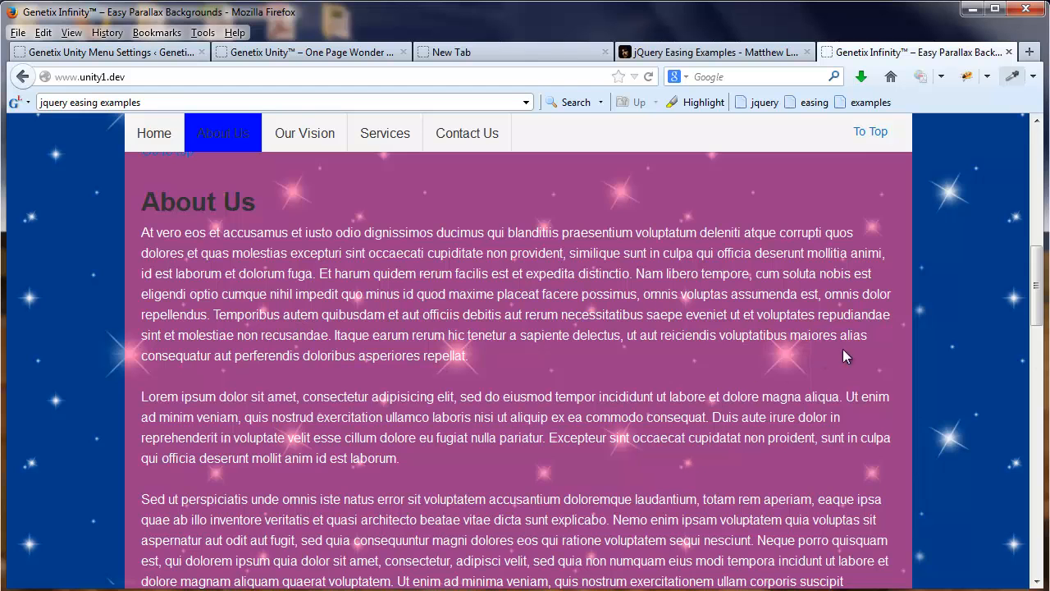
pyautogui.moveTo(1035, 283); pyautogui.dragTo(1037, 176)
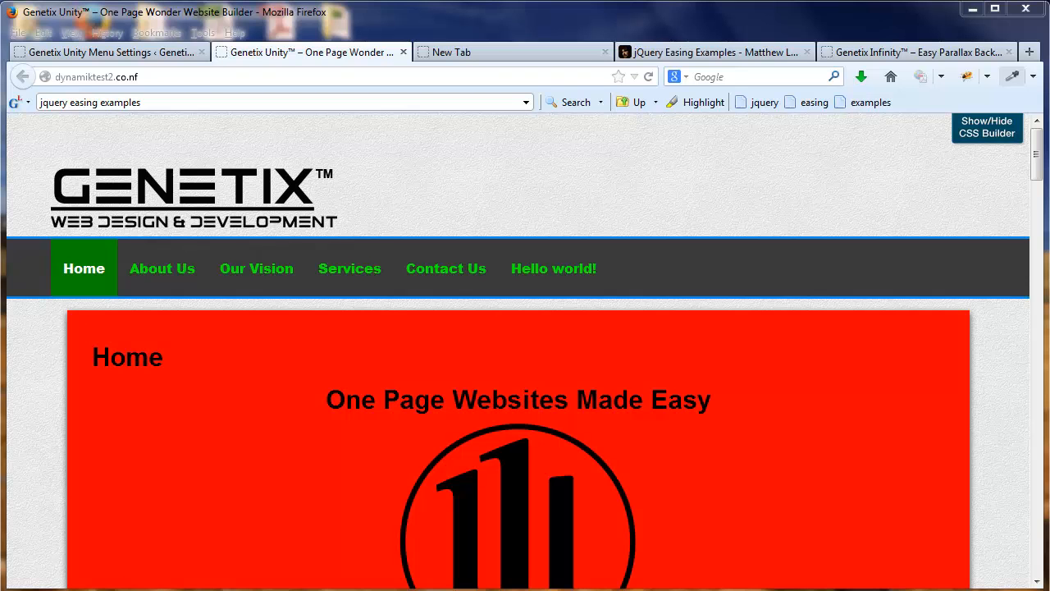
# Step: Examine how the sticky menu behaves on the Genetix Unity site while moving between the header and the Home section
pyautogui.scroll(-3, 525, 353)
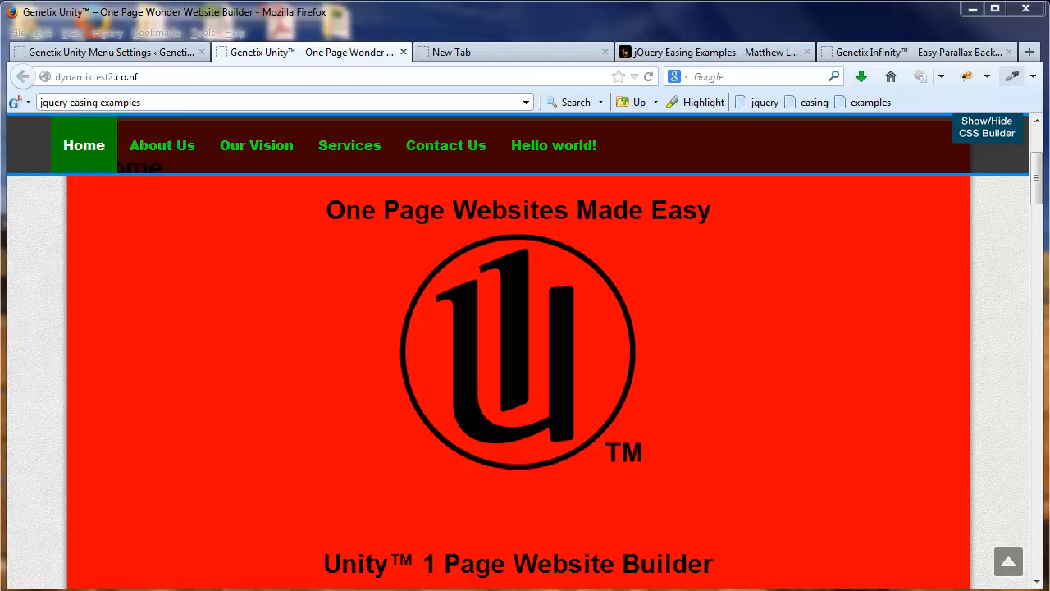
pyautogui.scroll(3, 518, 351)
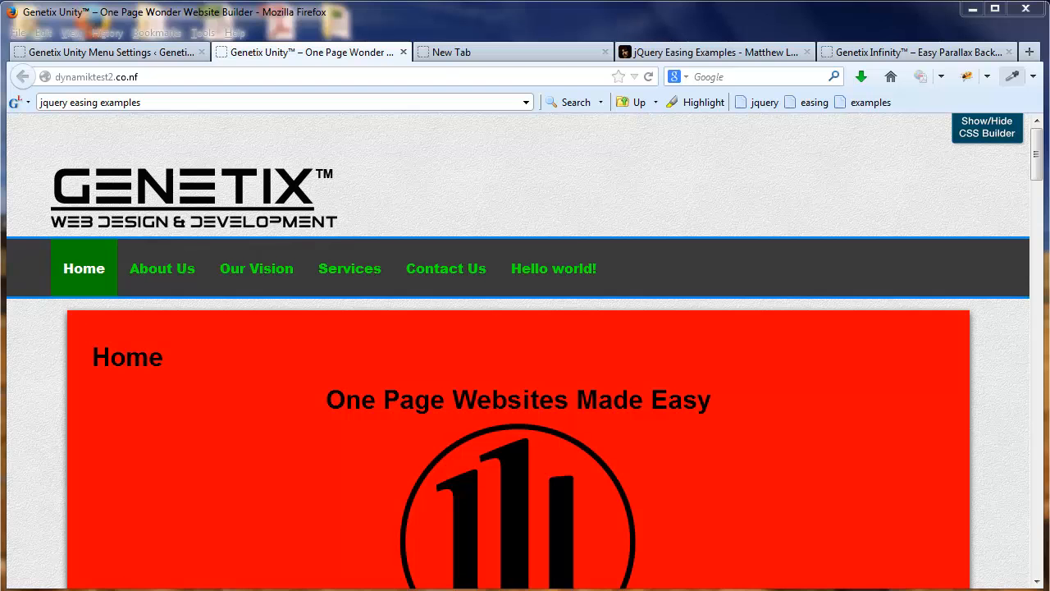
pyautogui.scroll(-3, 1042, 181)
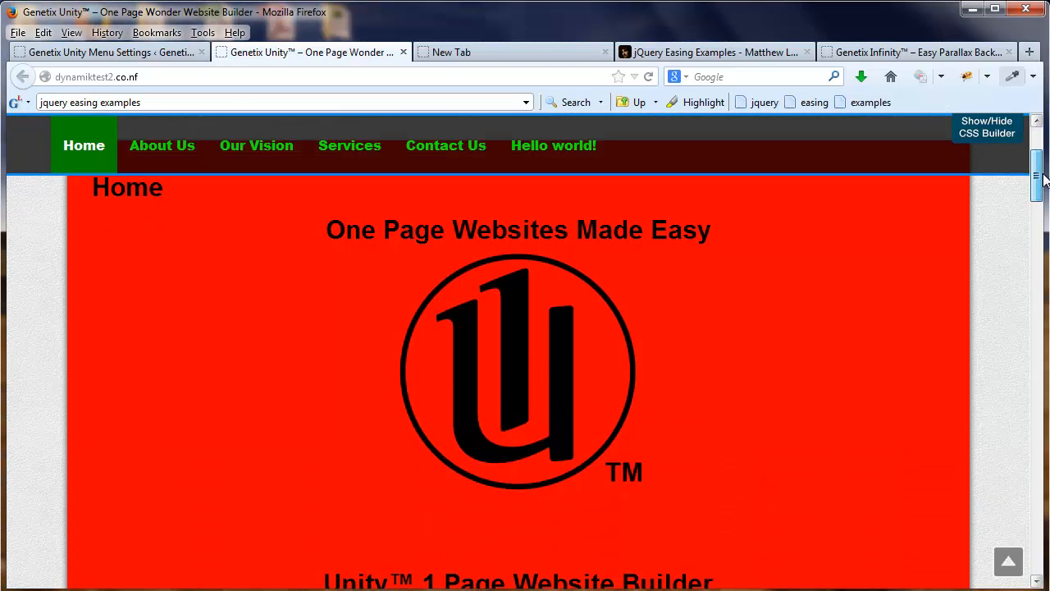
pyautogui.scroll(-1, 1042, 180)
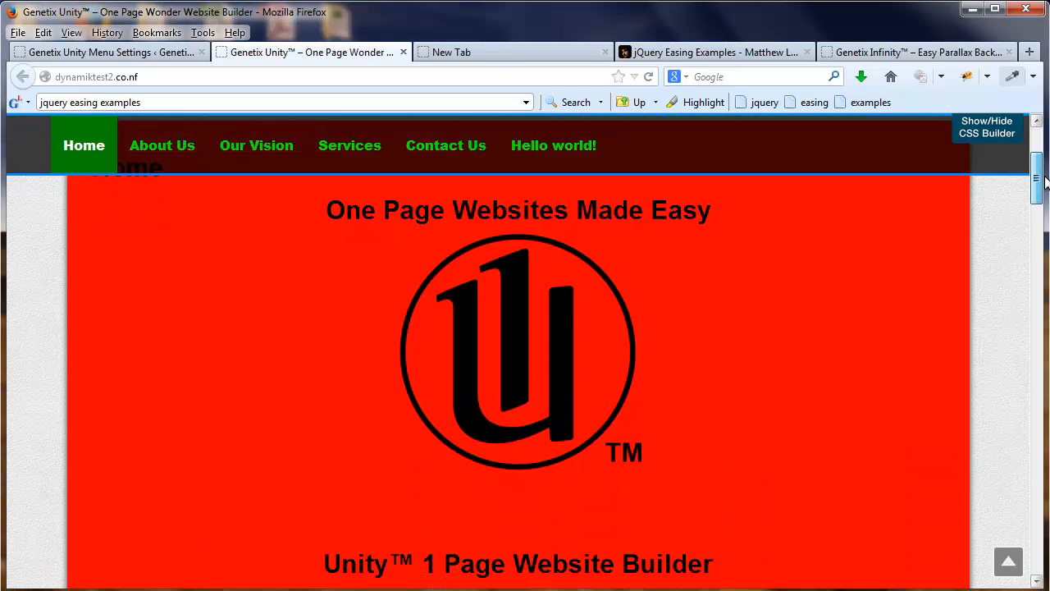